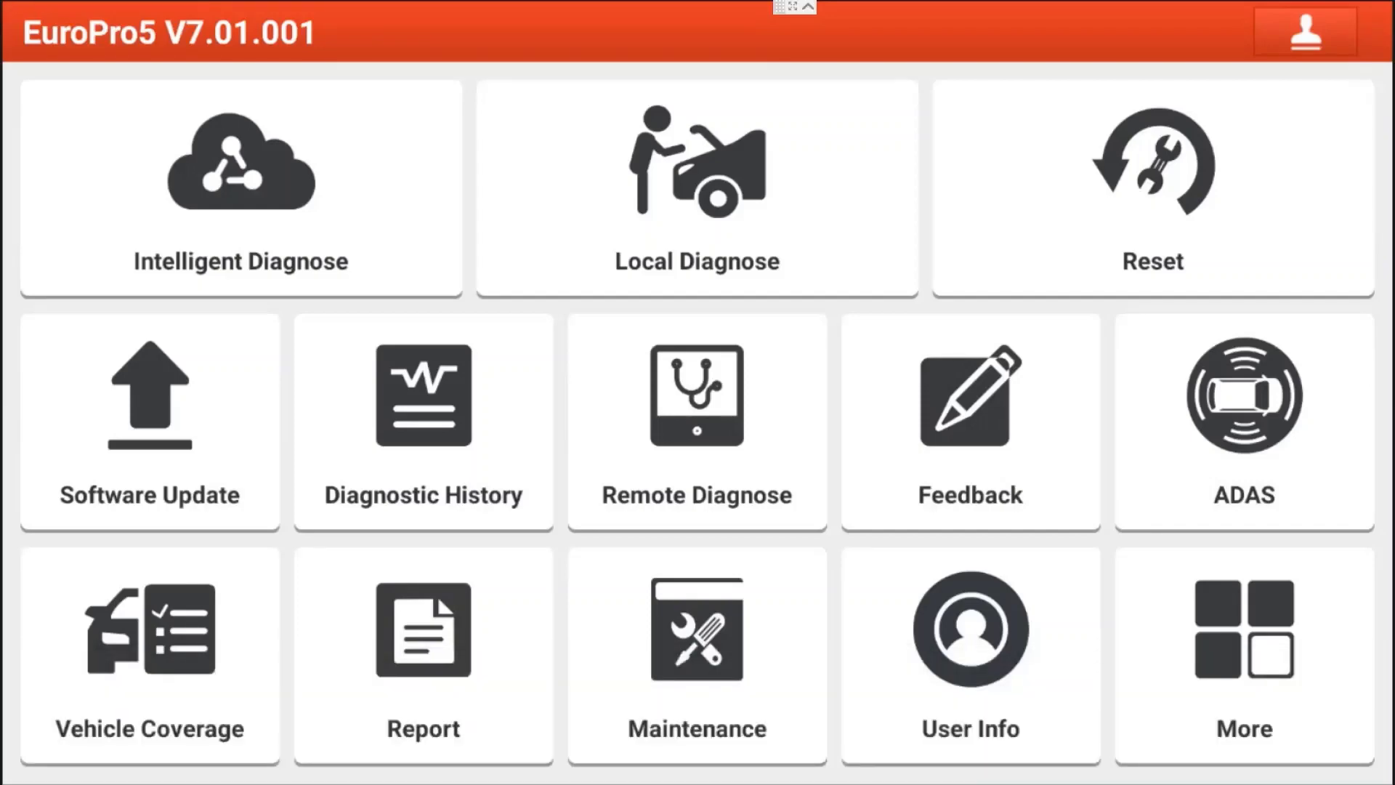
Step: Open the Launch Professional Database from the maintenance section and choose Volkswagen as the make
left_click(697, 640)
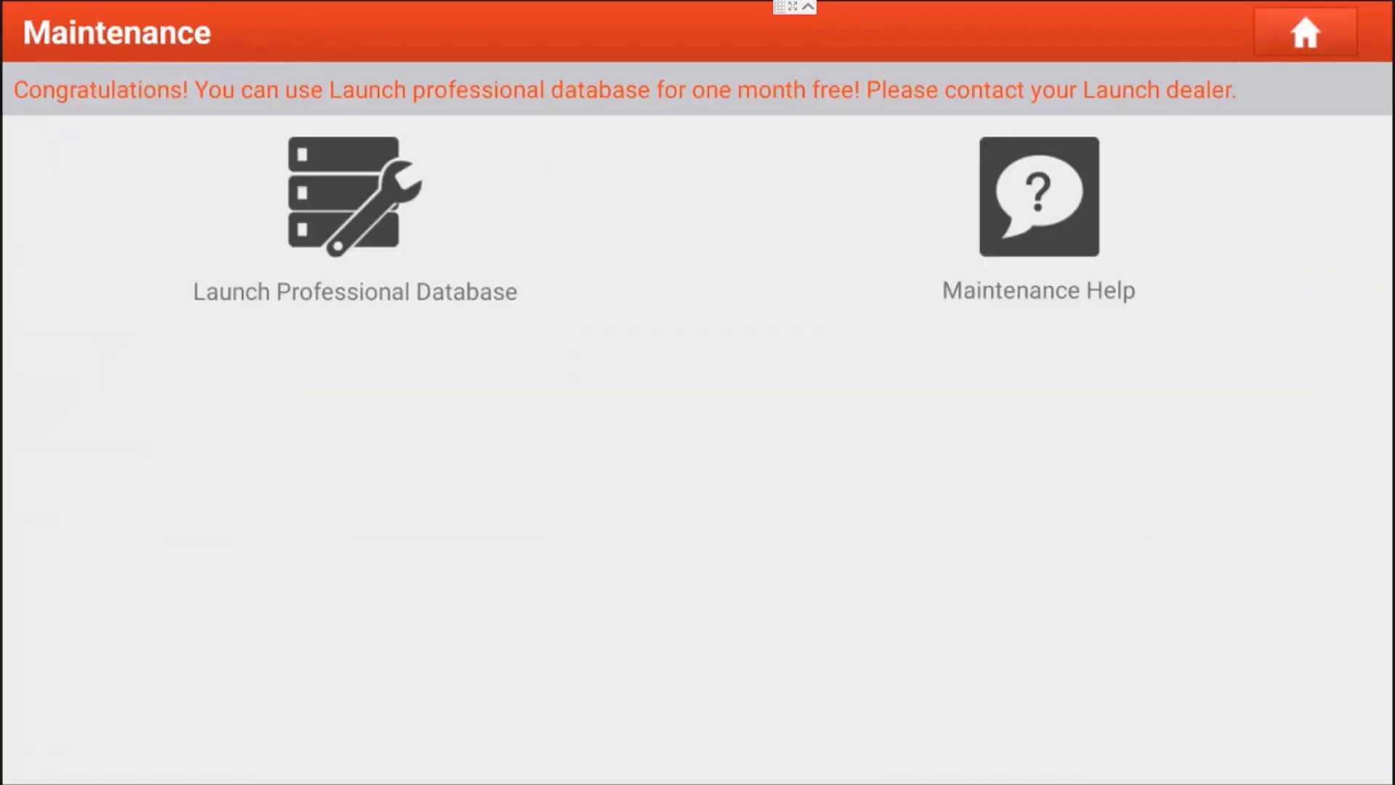
left_click(342, 207)
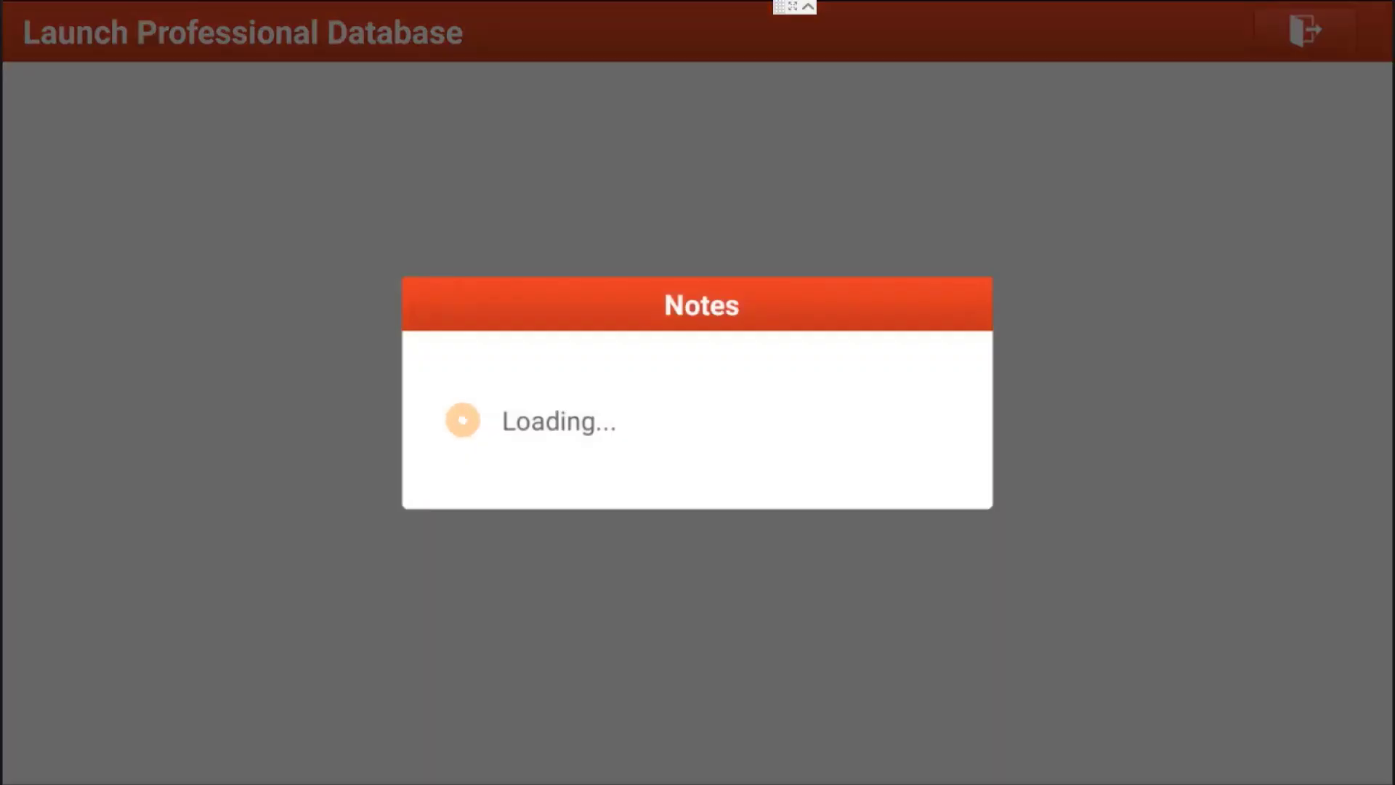
scroll(120, 137, "down", 7)
scroll(120, 136, "down", 5)
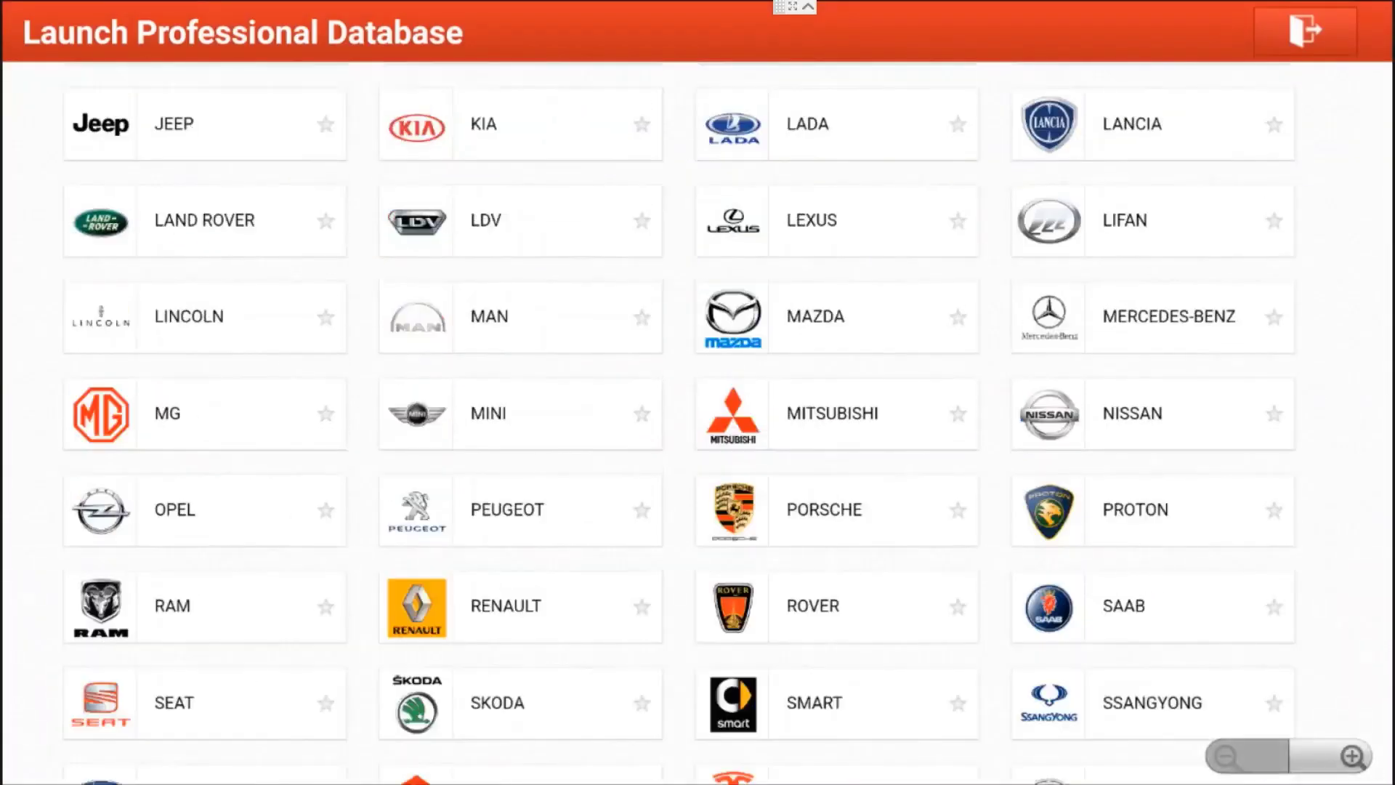
scroll(116, 405, "down", 4)
scroll(102, 288, "down", 1)
left_click(805, 624)
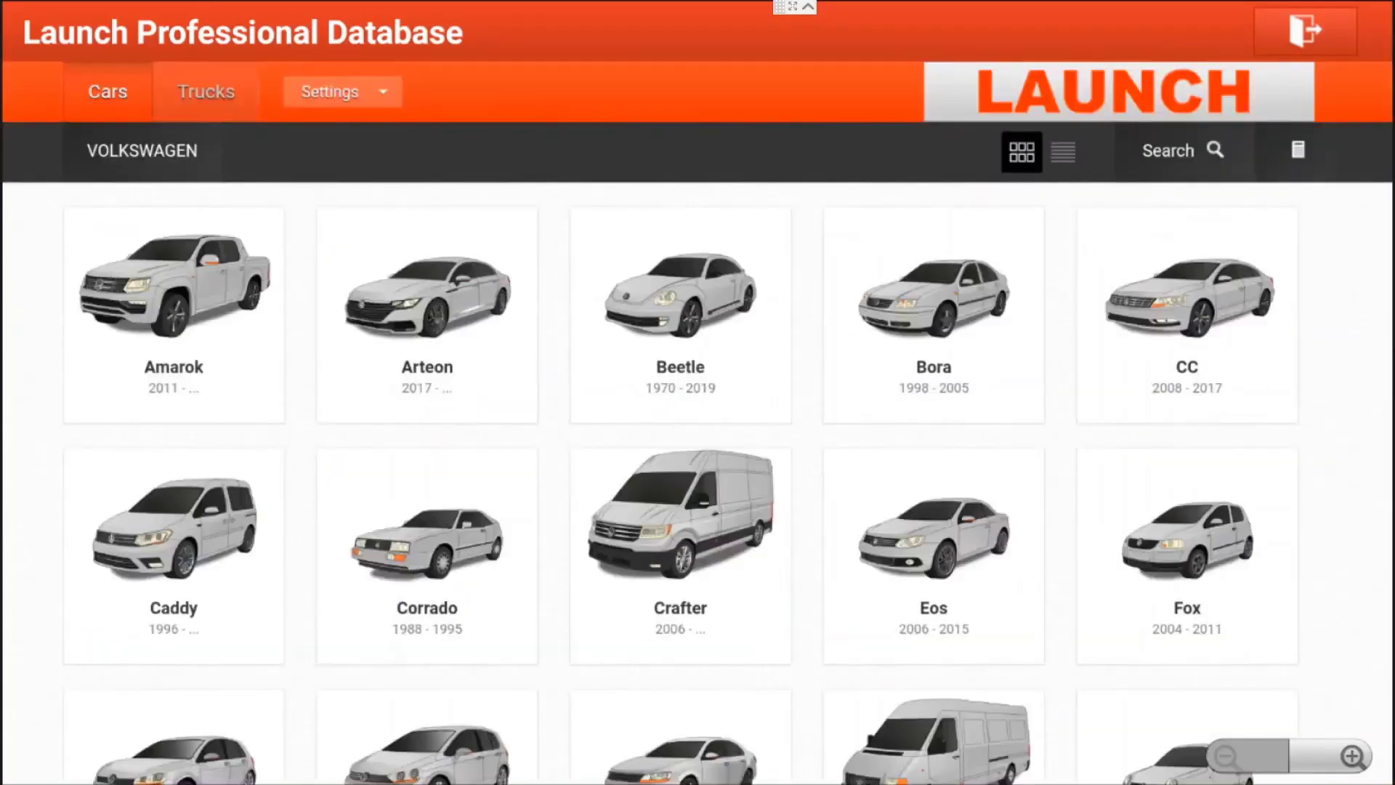
Step: Select the Golf VI (5K, AJ) with the 2.0 TDI CBAB engine, 2009 - 2010
scroll(109, 611, "down", 2)
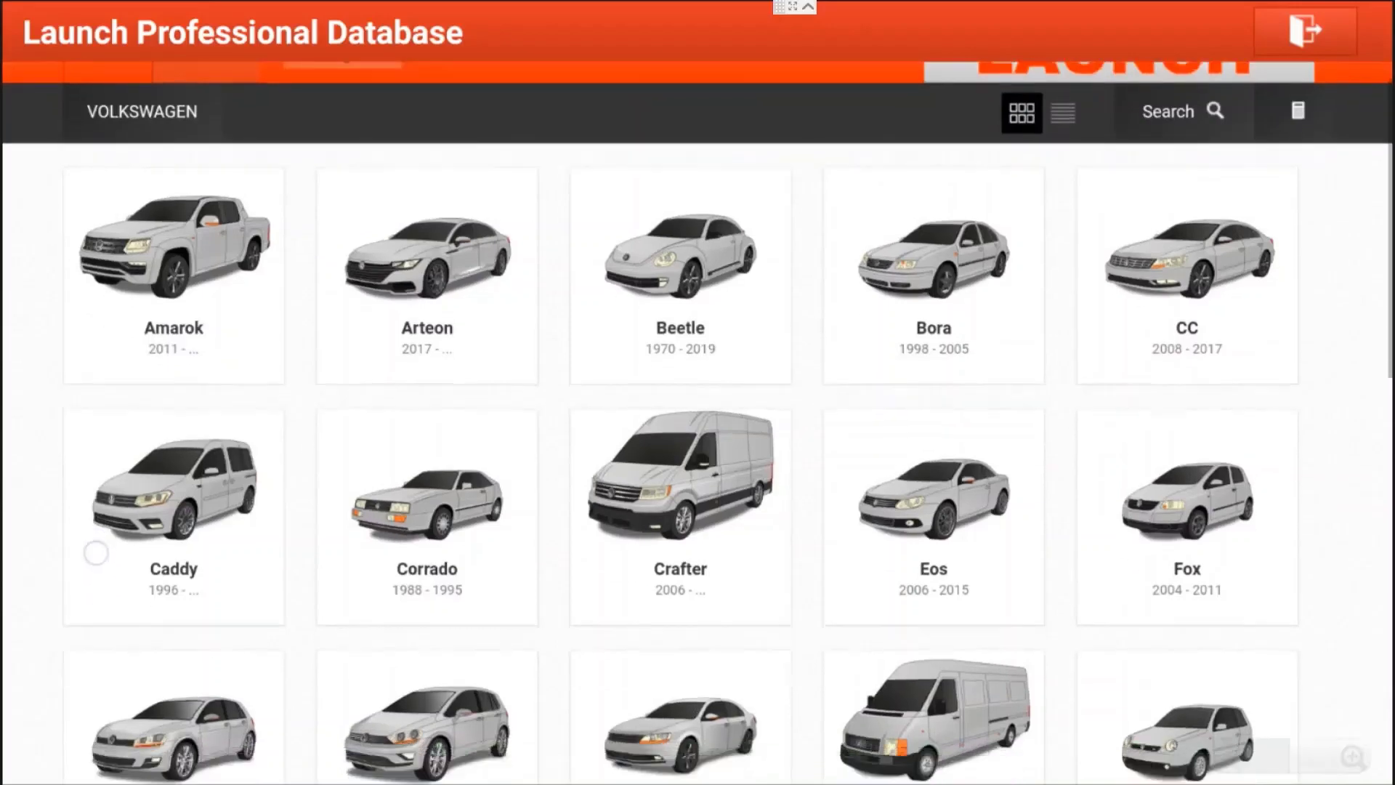
scroll(95, 552, "down", 3)
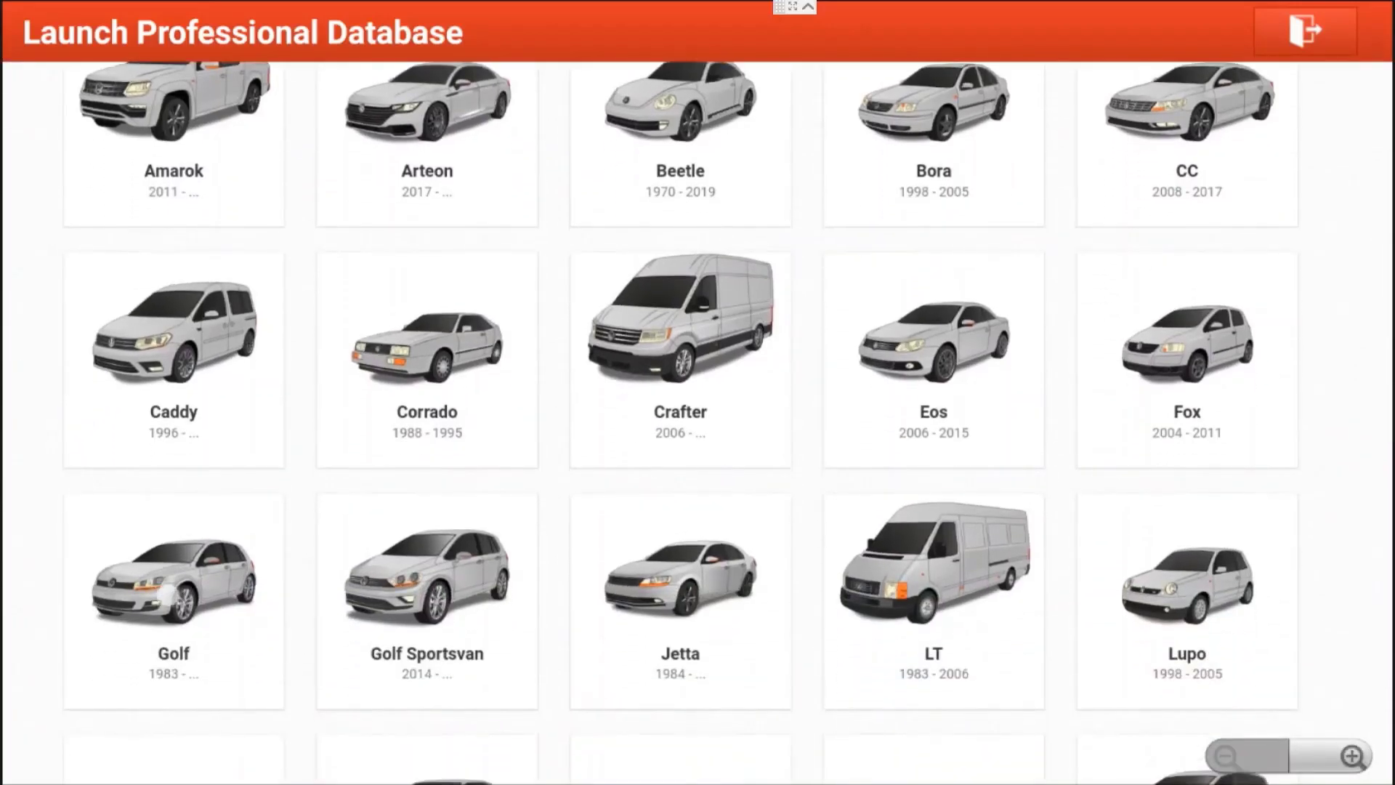
left_click(170, 596)
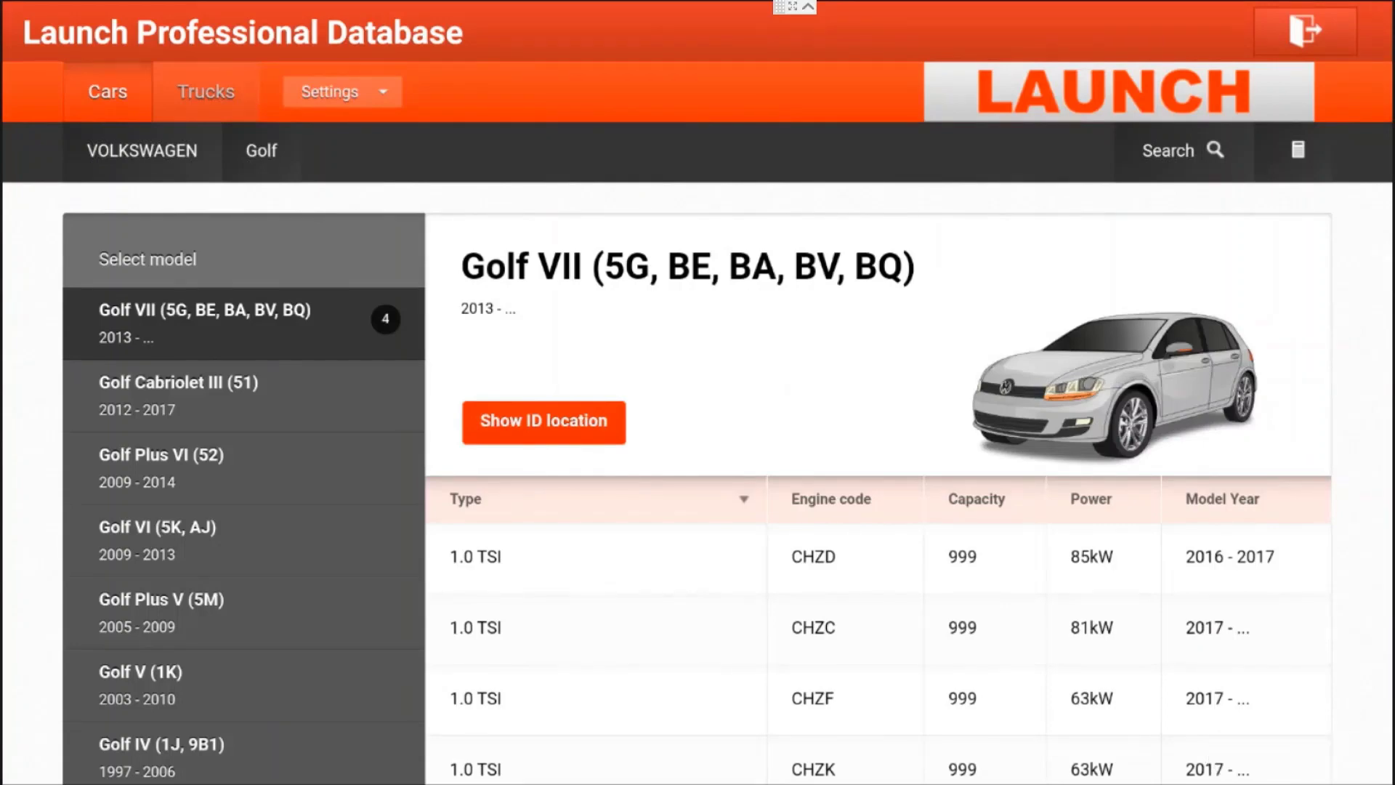
left_click(146, 541)
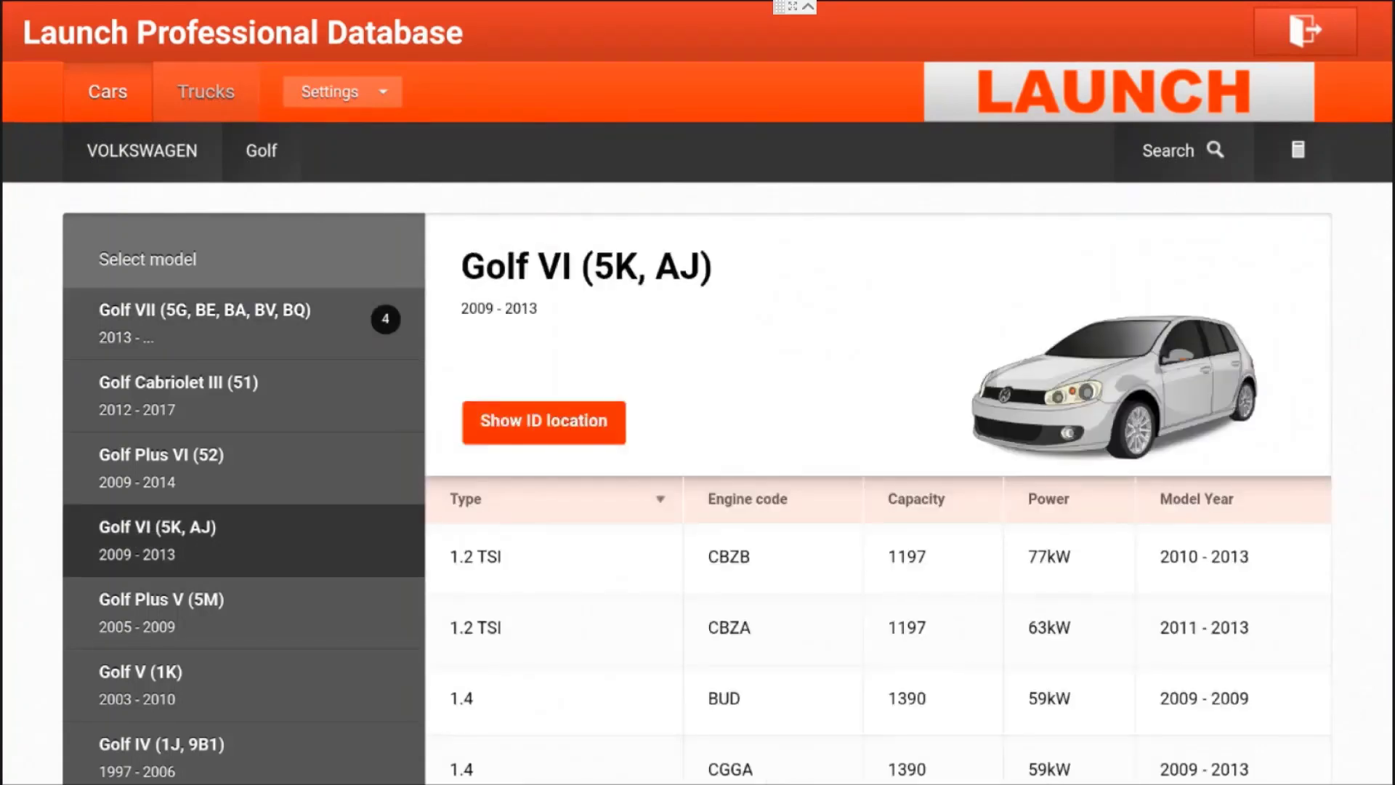
left_click_drag(936, 685, 981, 230)
left_click_drag(954, 602, 990, 109)
left_click(607, 703)
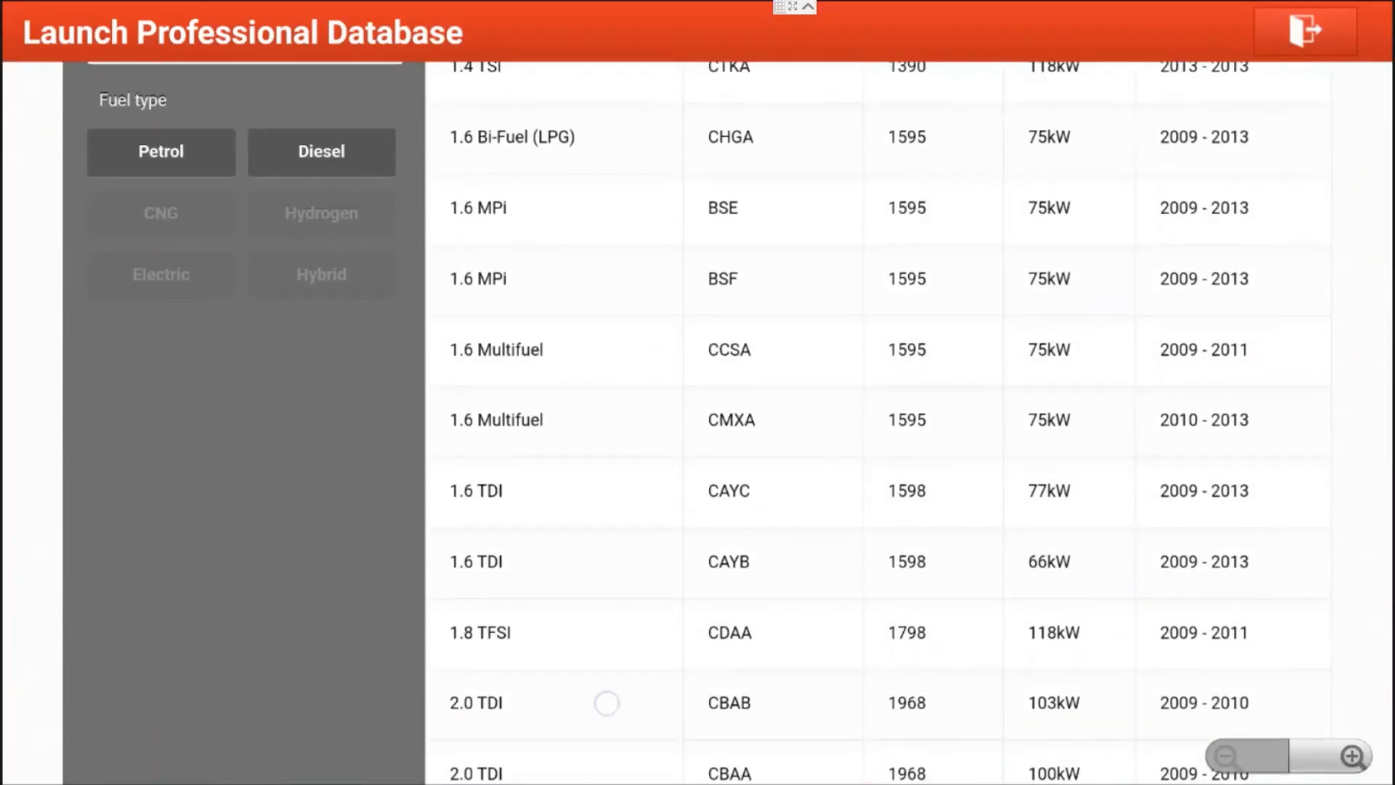
left_click(605, 731)
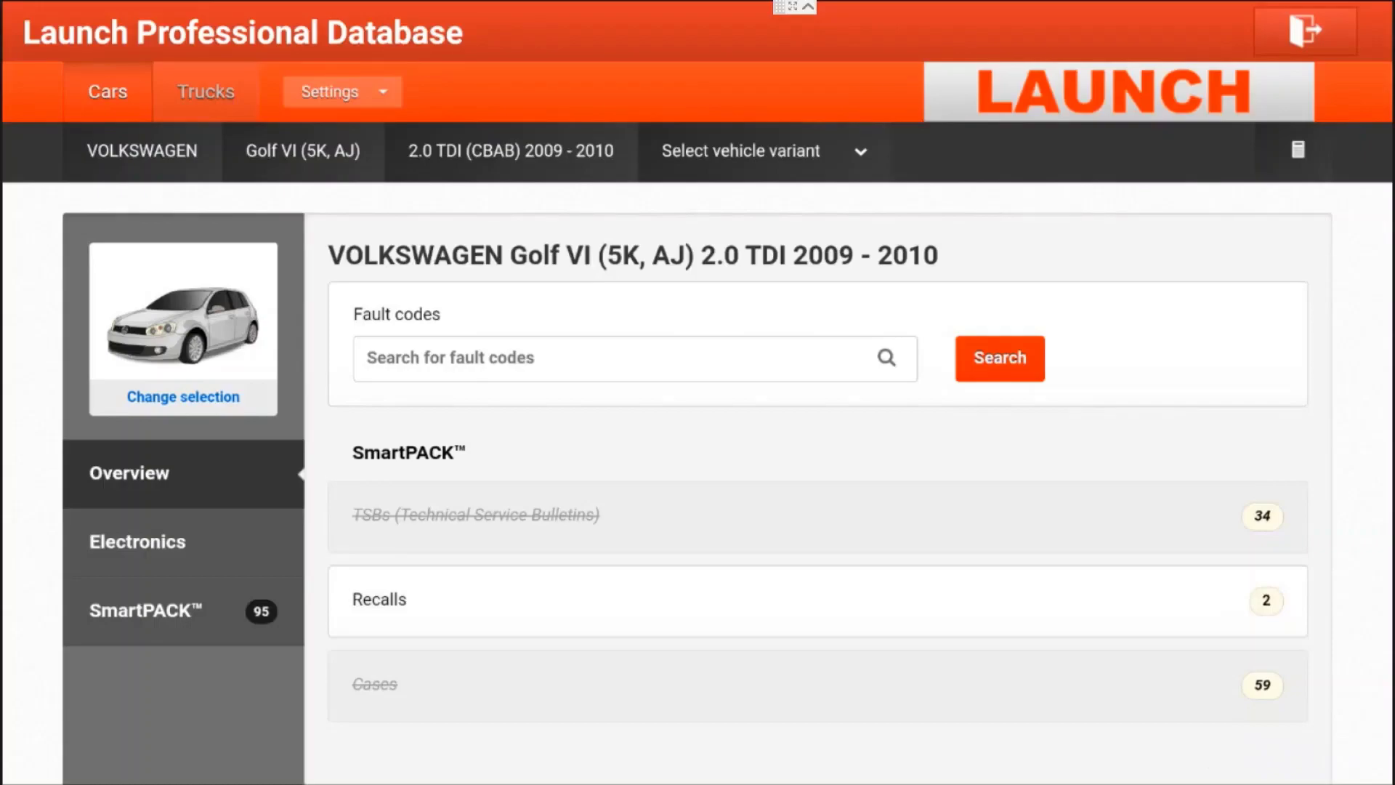
Step: Quit the professional database and return to the home screen
left_click(1306, 30)
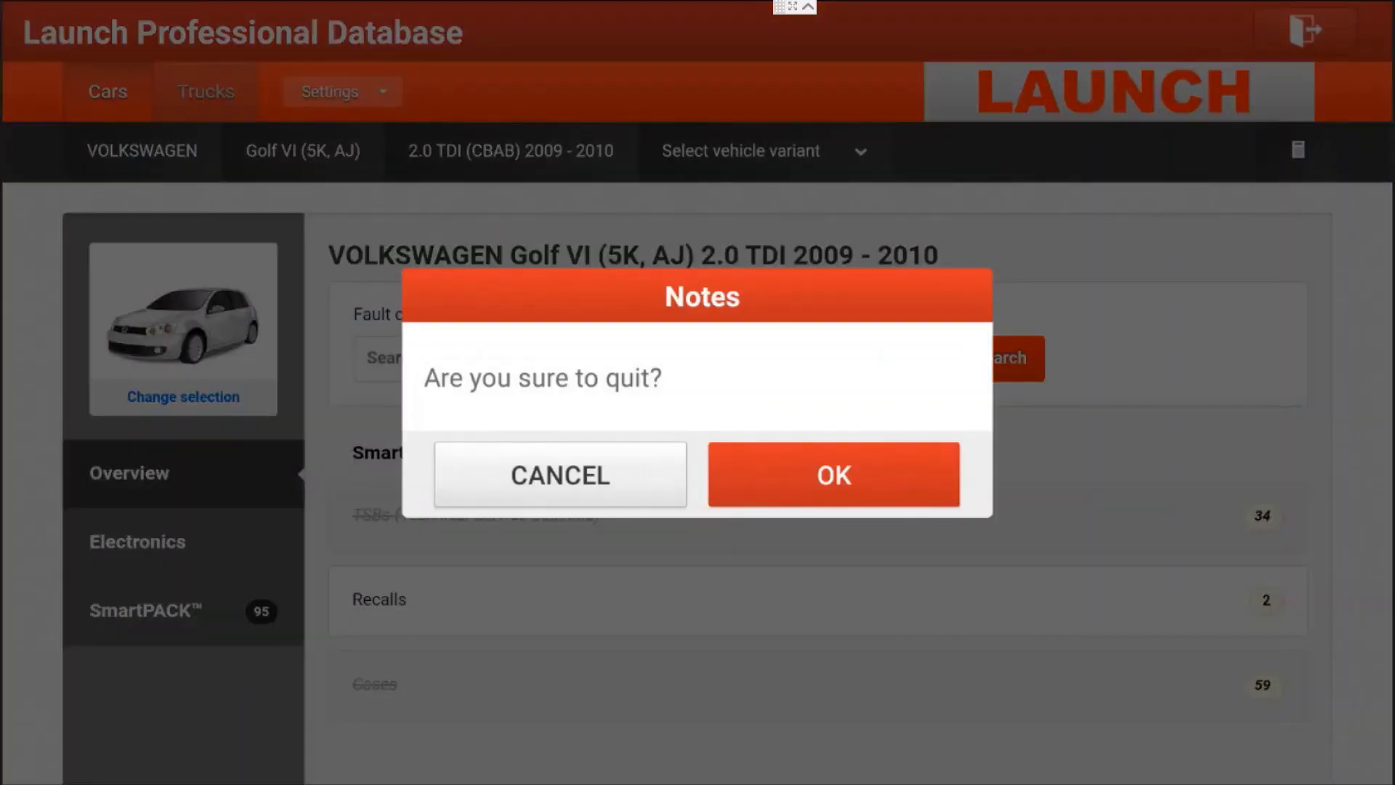
left_click(835, 473)
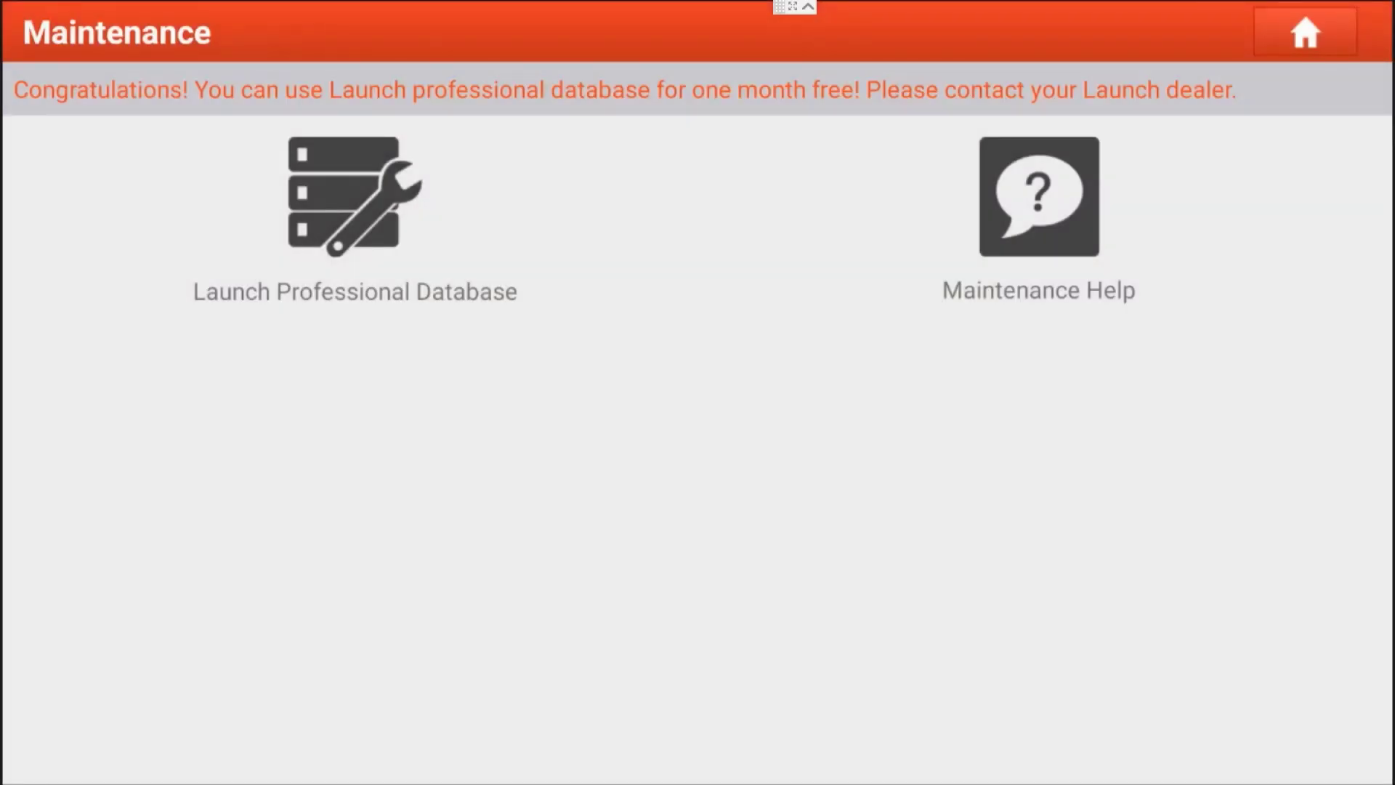
left_click(1306, 32)
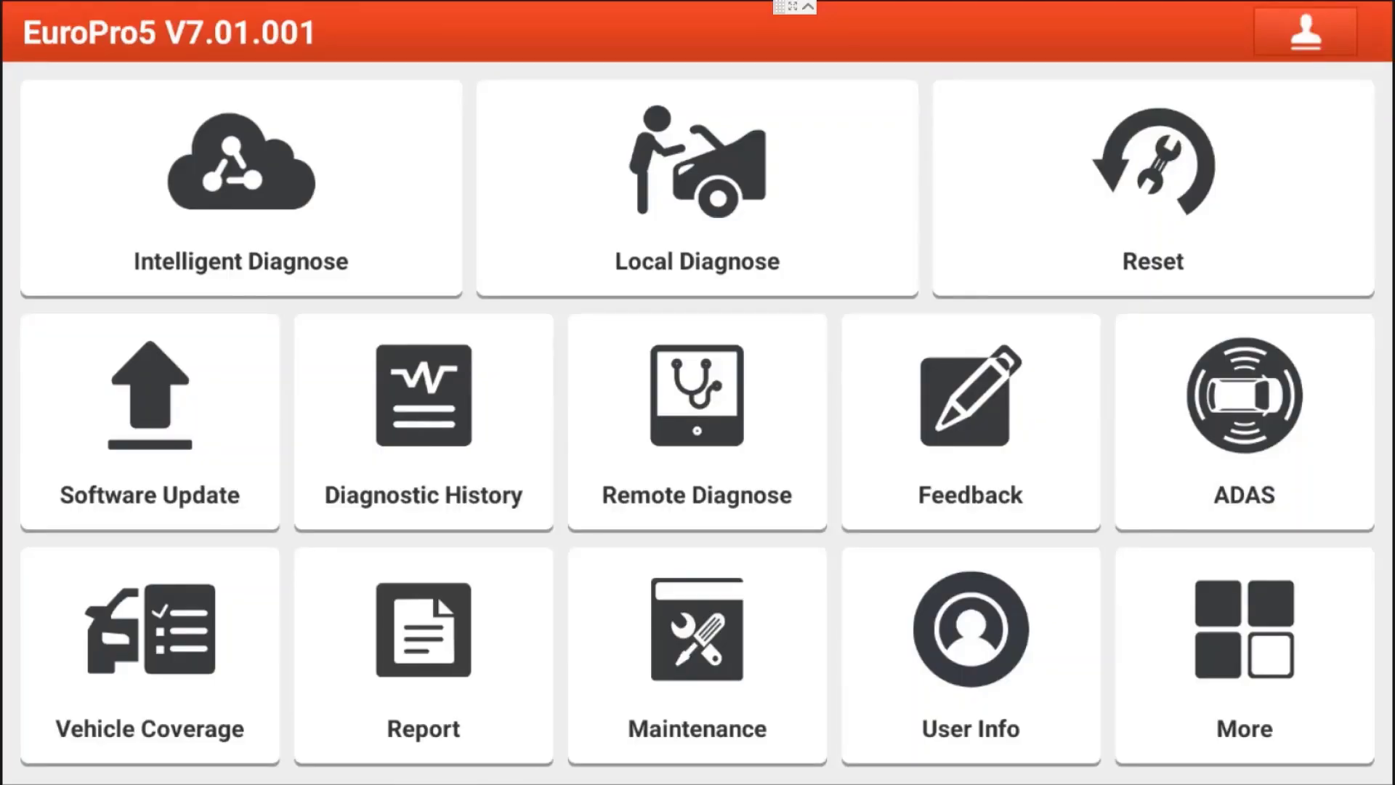
Step: Start a local DEMO diagnosis for VW, acknowledging the ignition request and accepting the identified vehicle information
left_click(698, 188)
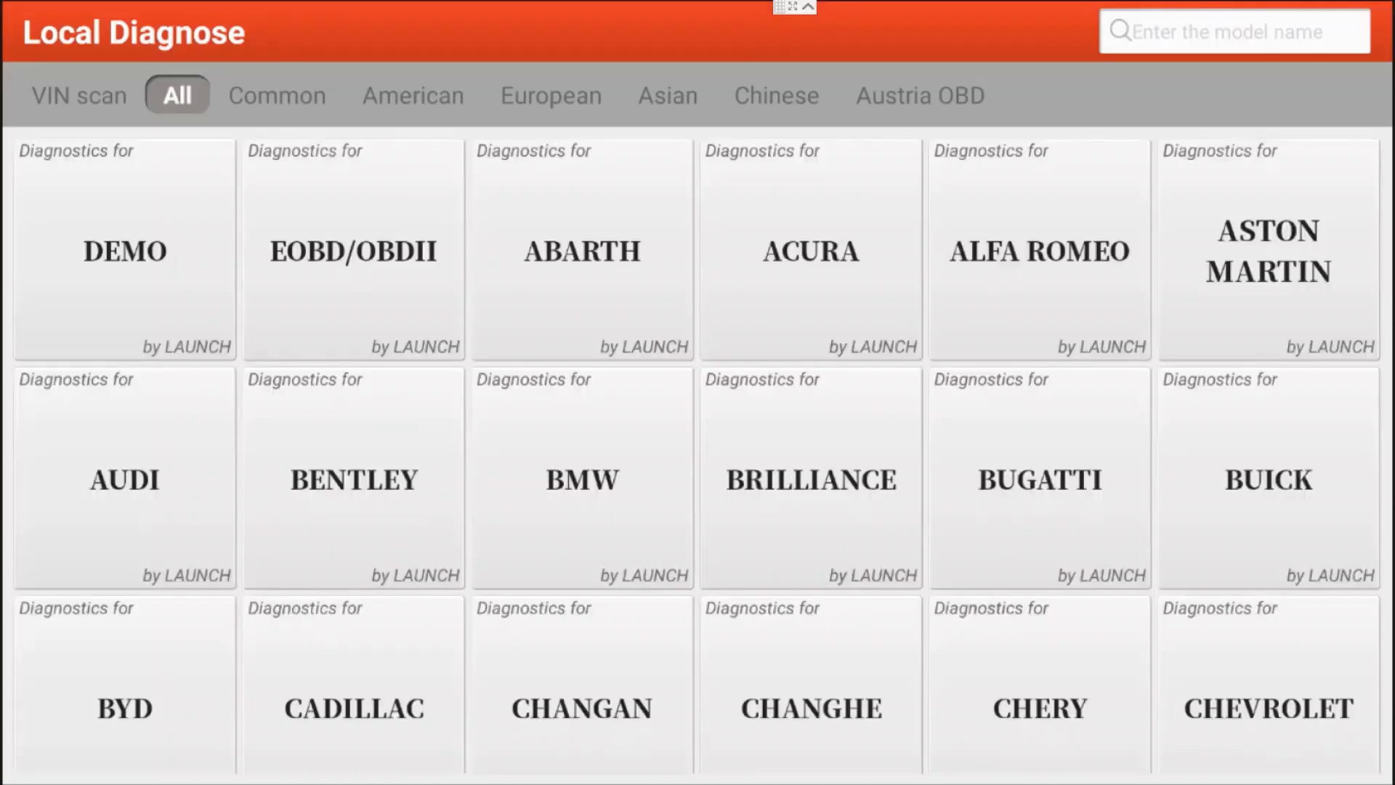
left_click(160, 299)
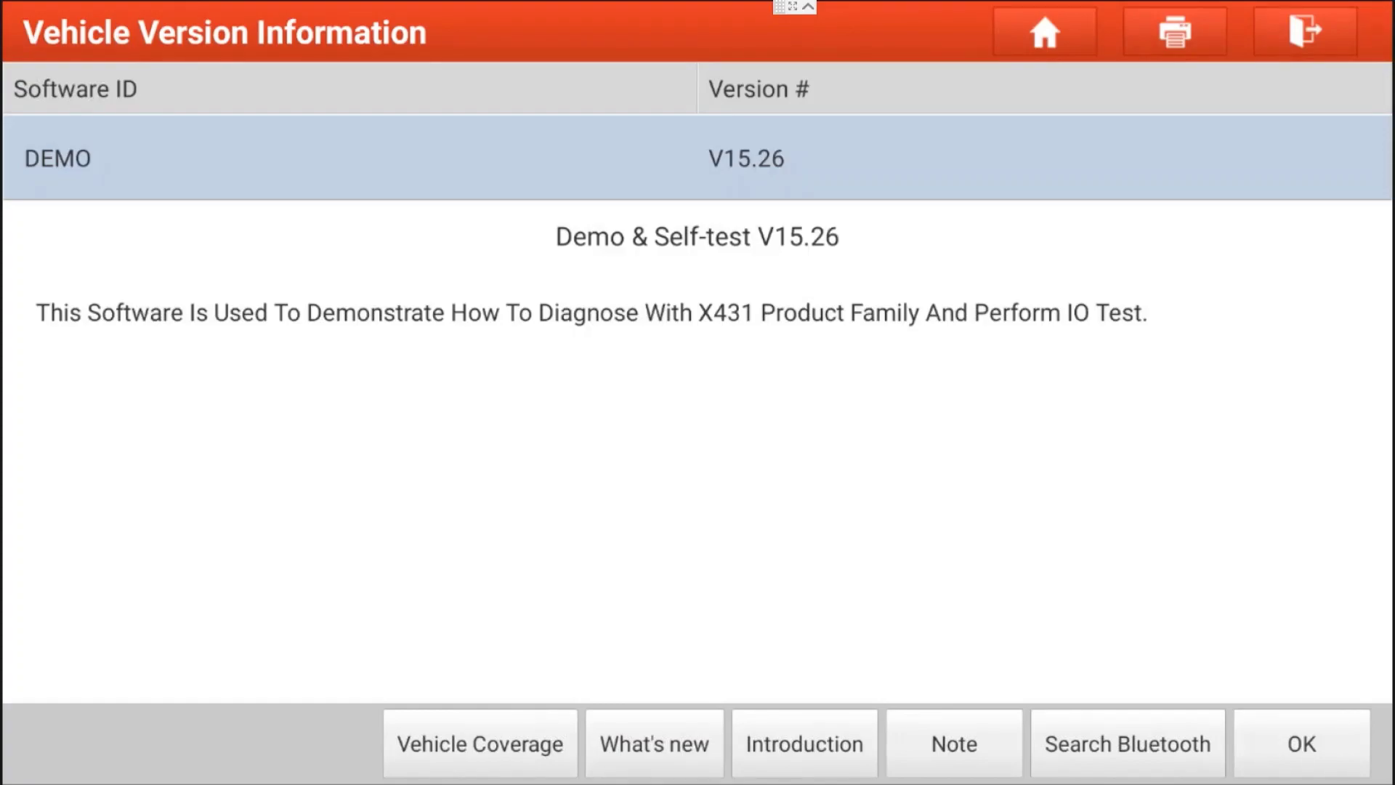
left_click(1297, 755)
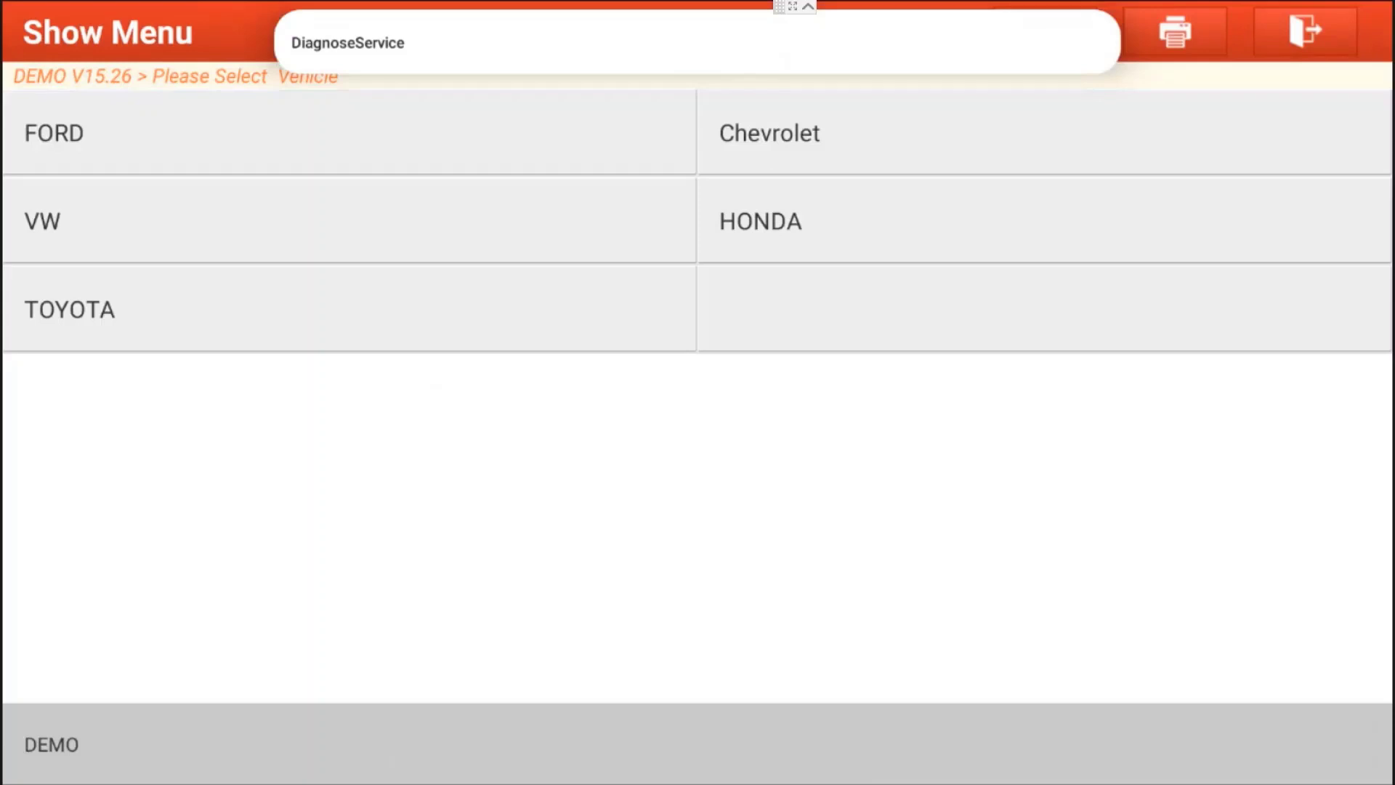
left_click(98, 230)
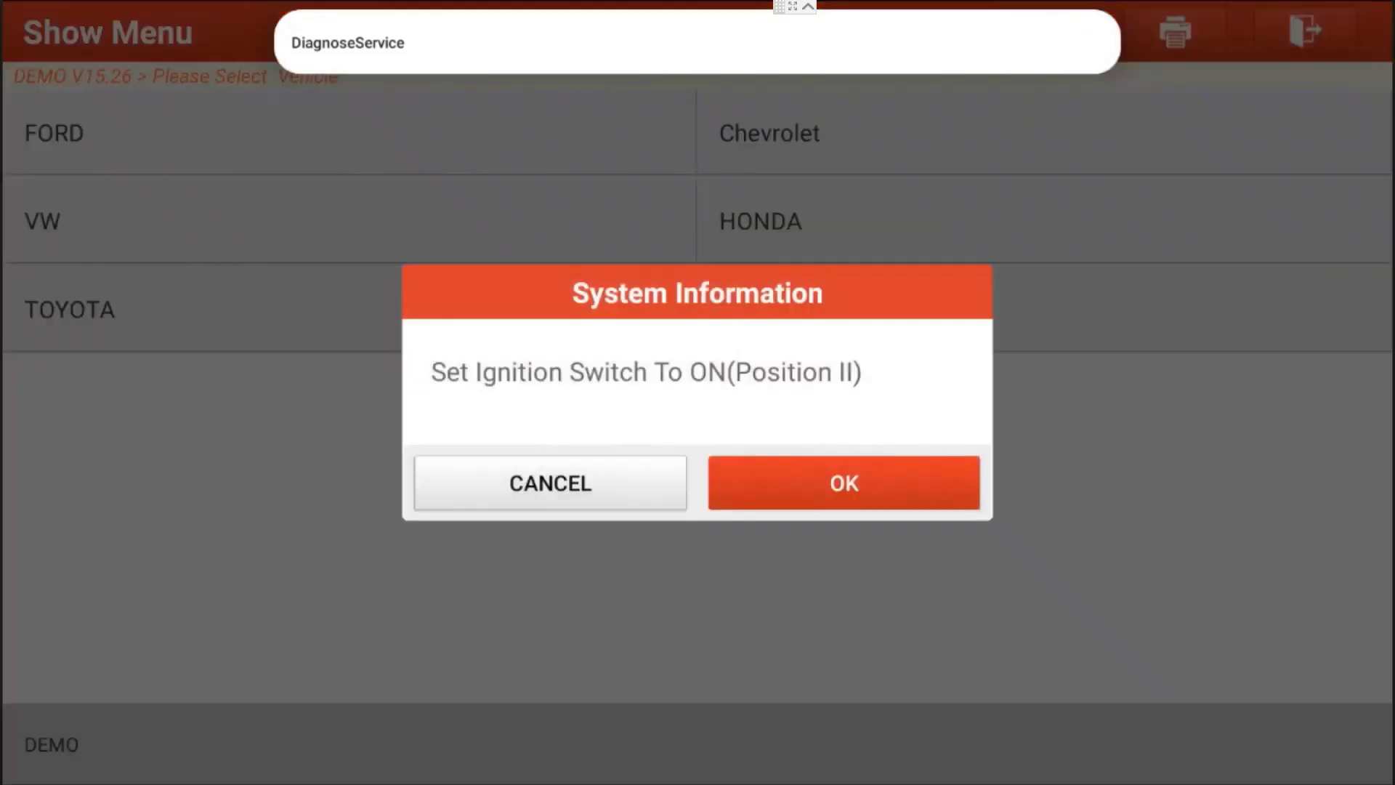
left_click(844, 482)
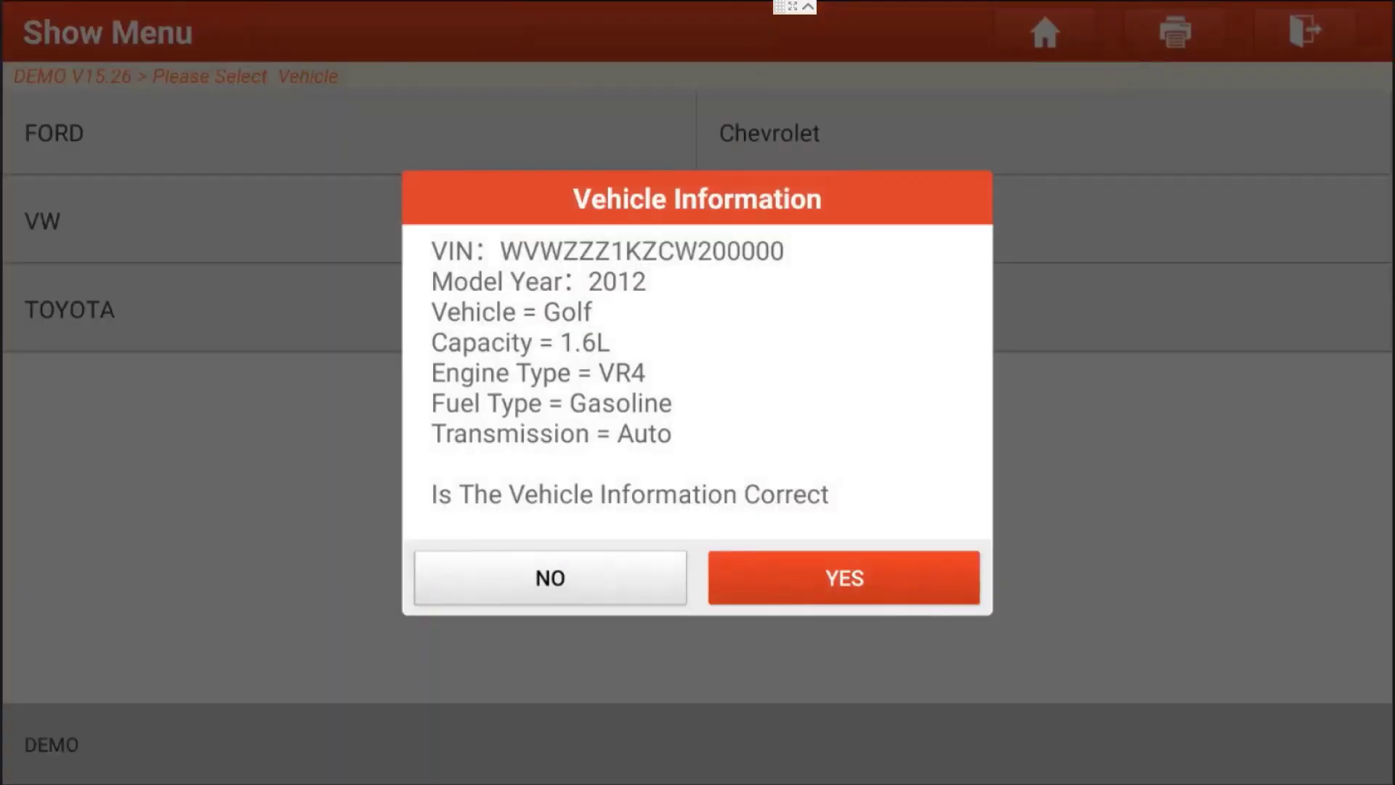
left_click(816, 579)
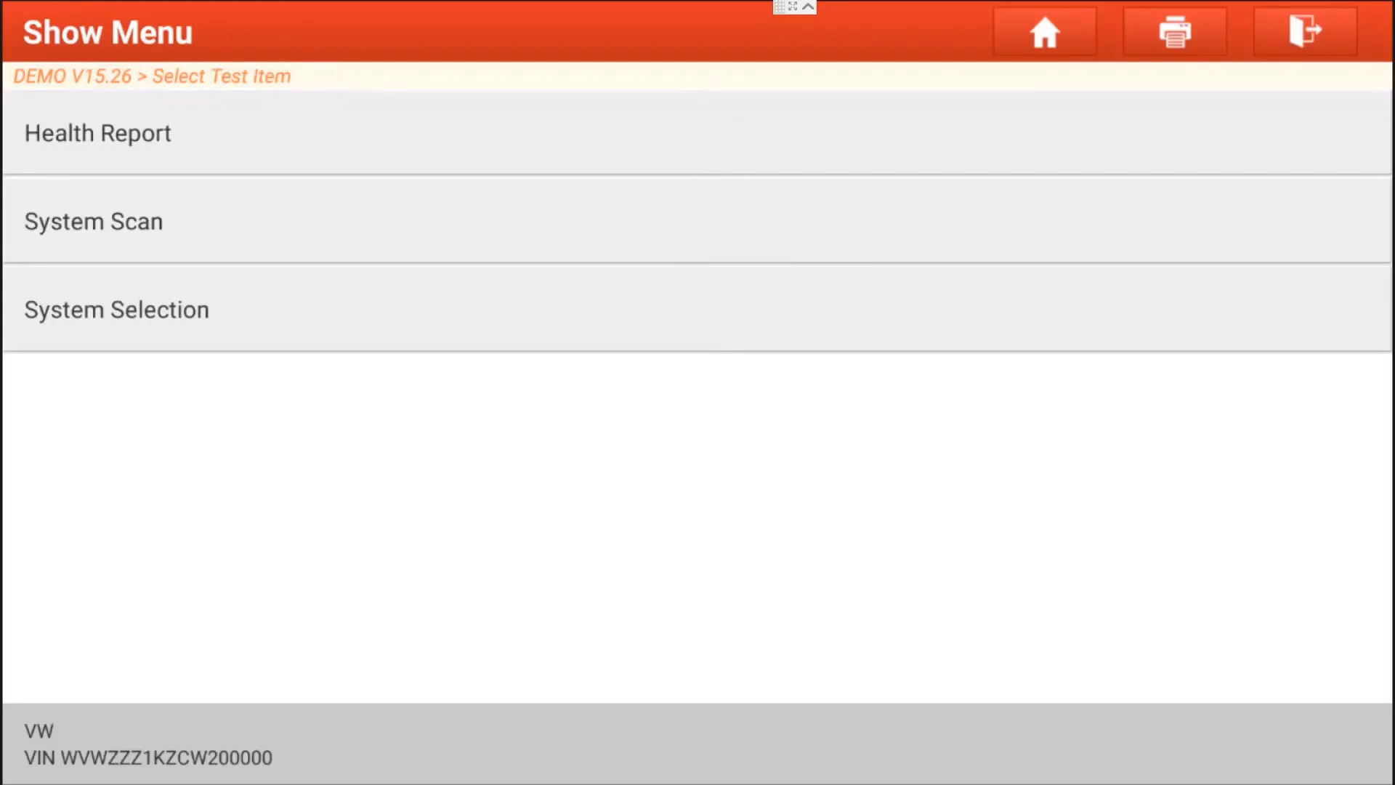
Step: Read the trouble codes of 01 Engine Control Module 1 and look up P0344 in the professional database
left_click(102, 331)
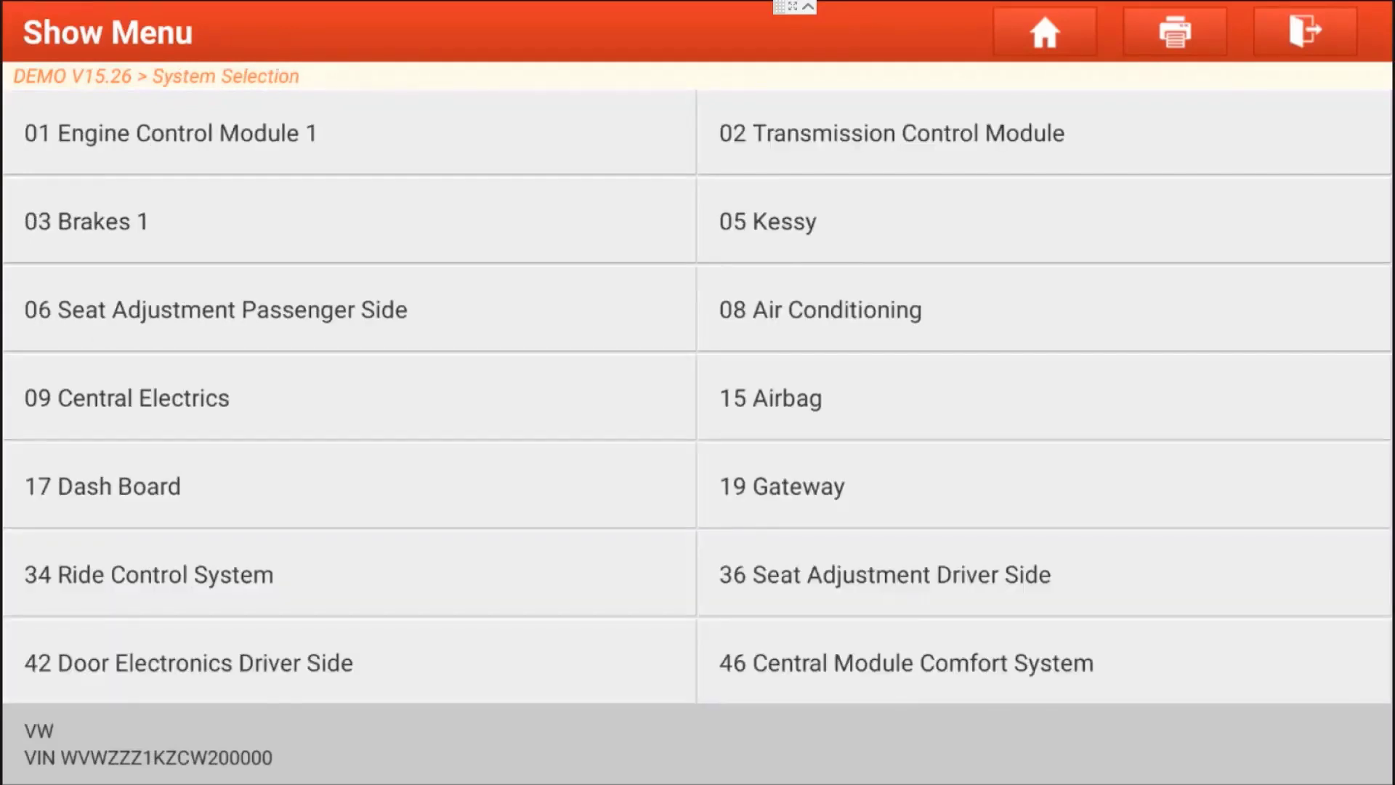
left_click(174, 129)
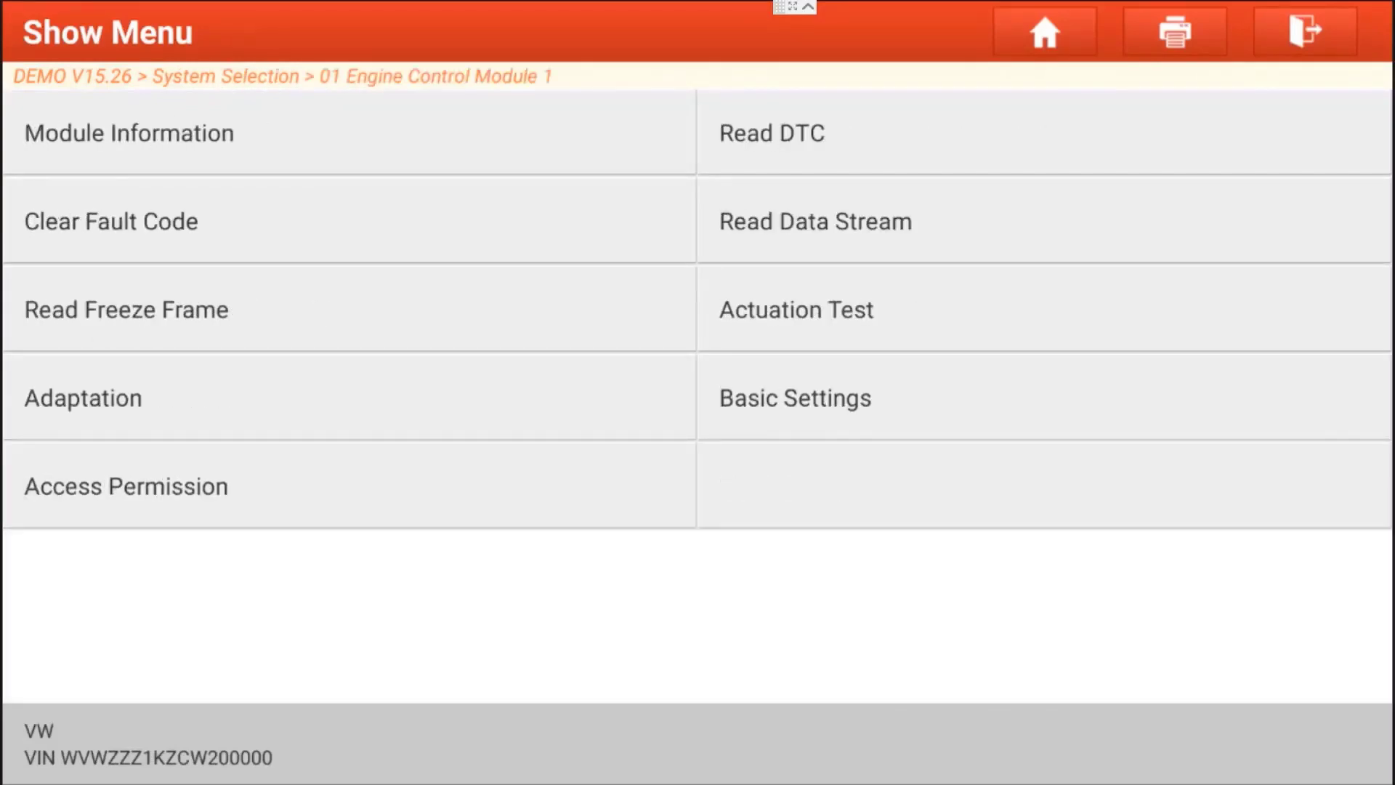
left_click(872, 139)
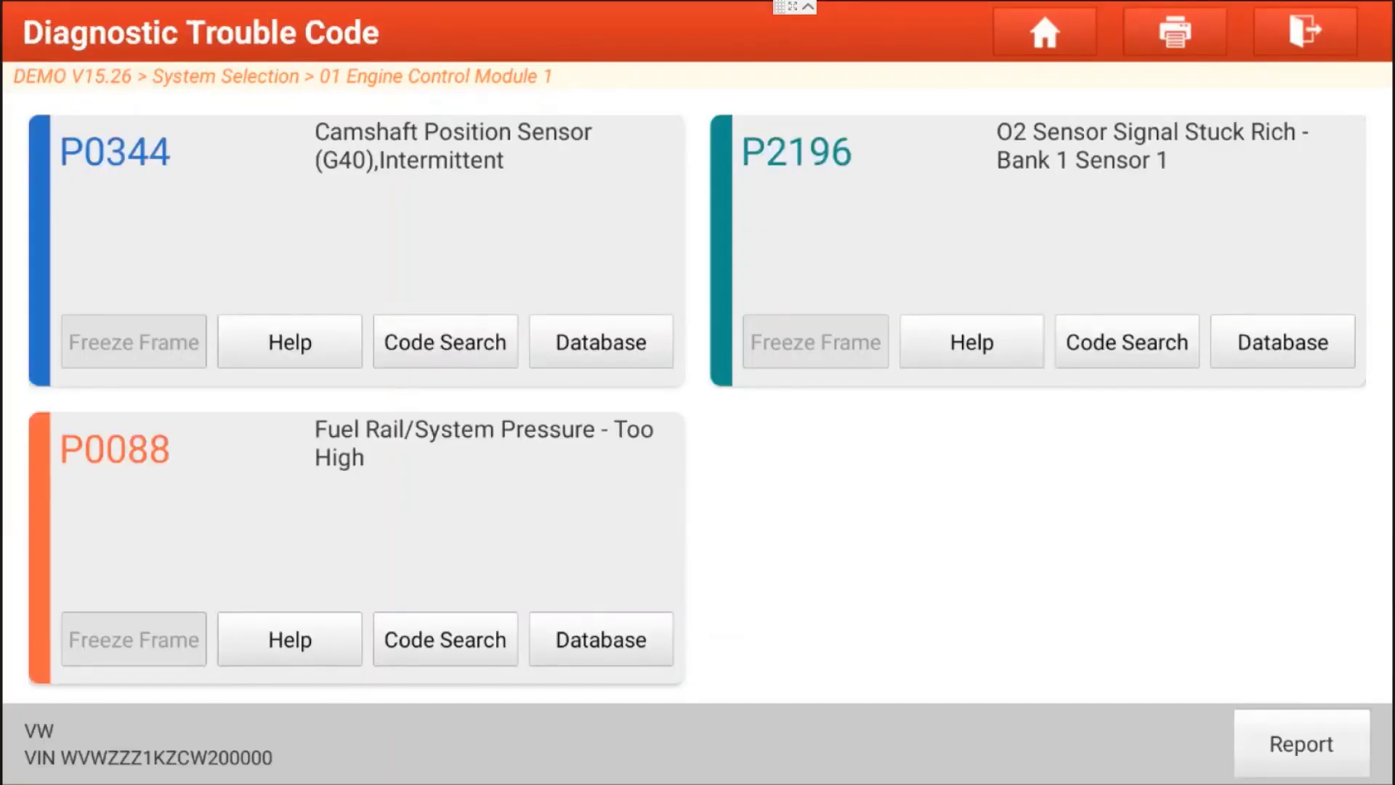
left_click(601, 341)
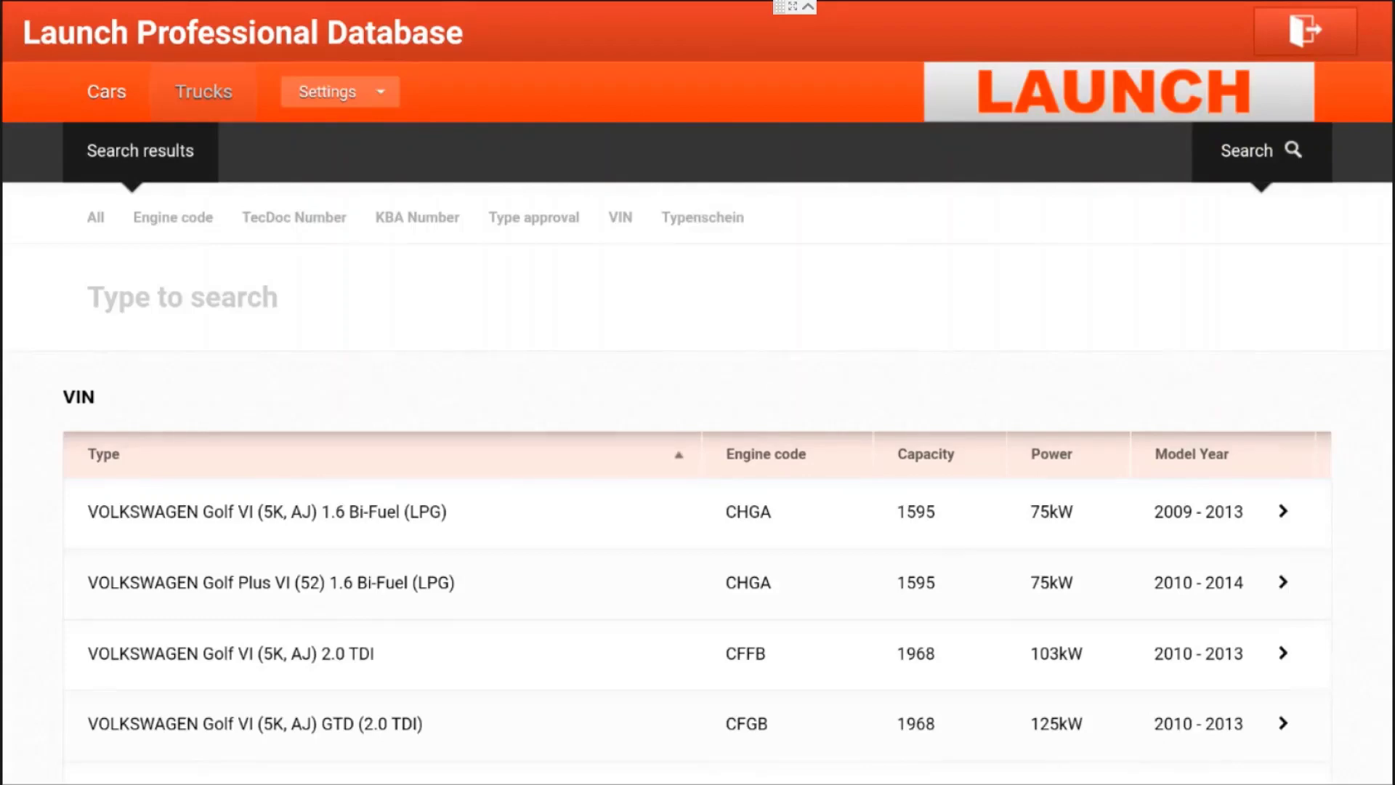
left_click_drag(391, 616, 379, 481)
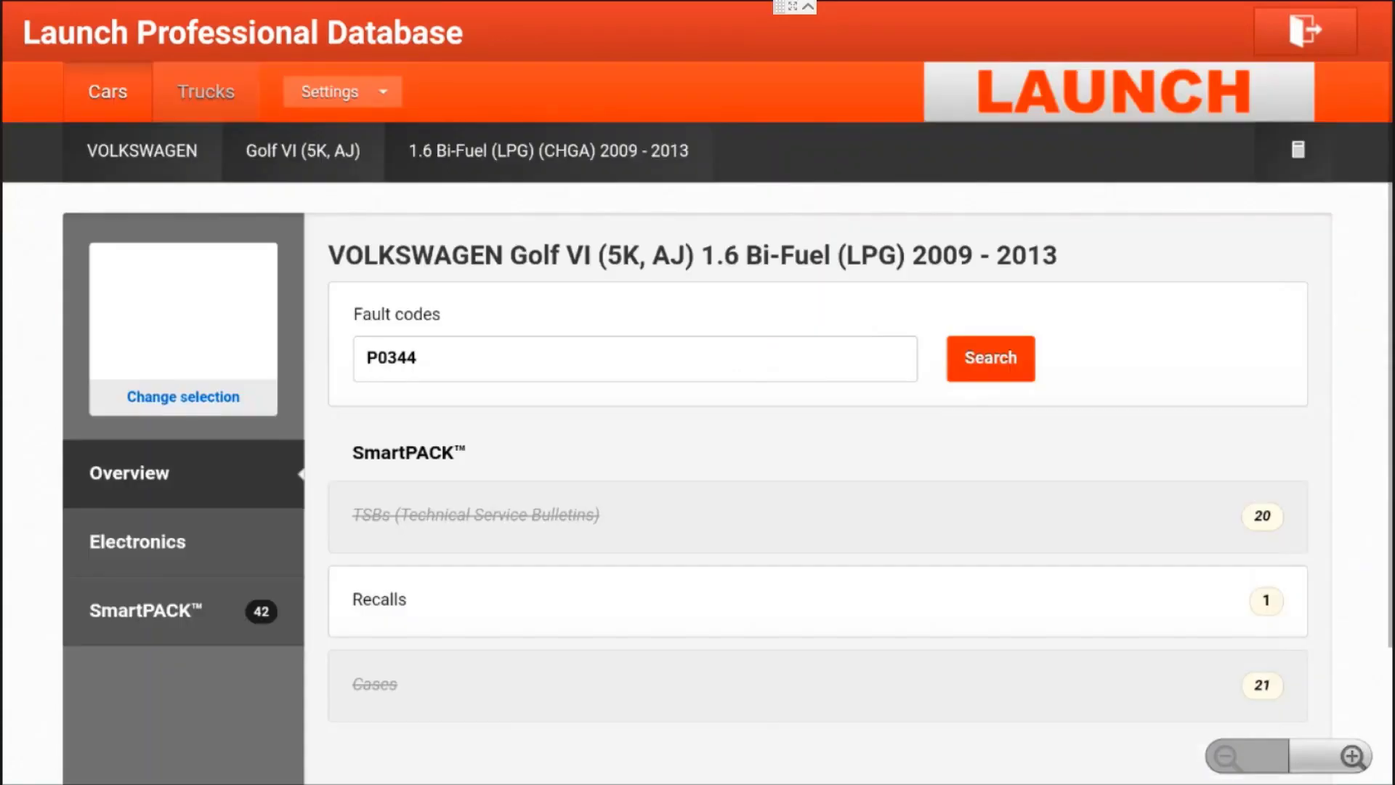
key("Return")
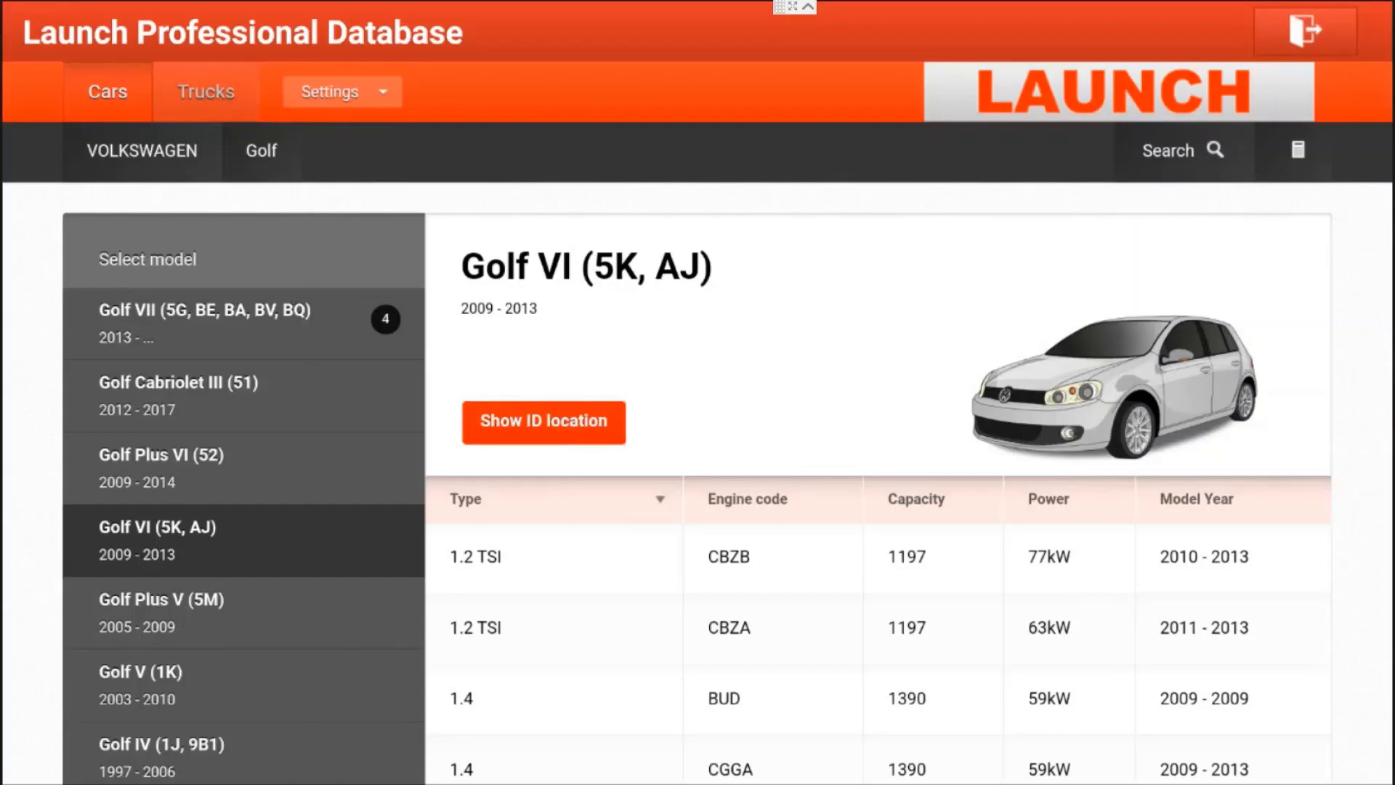
Step: Examine the Golf VI's ID locations for general, engine, transmission and equipment code, and close the view
left_click(544, 421)
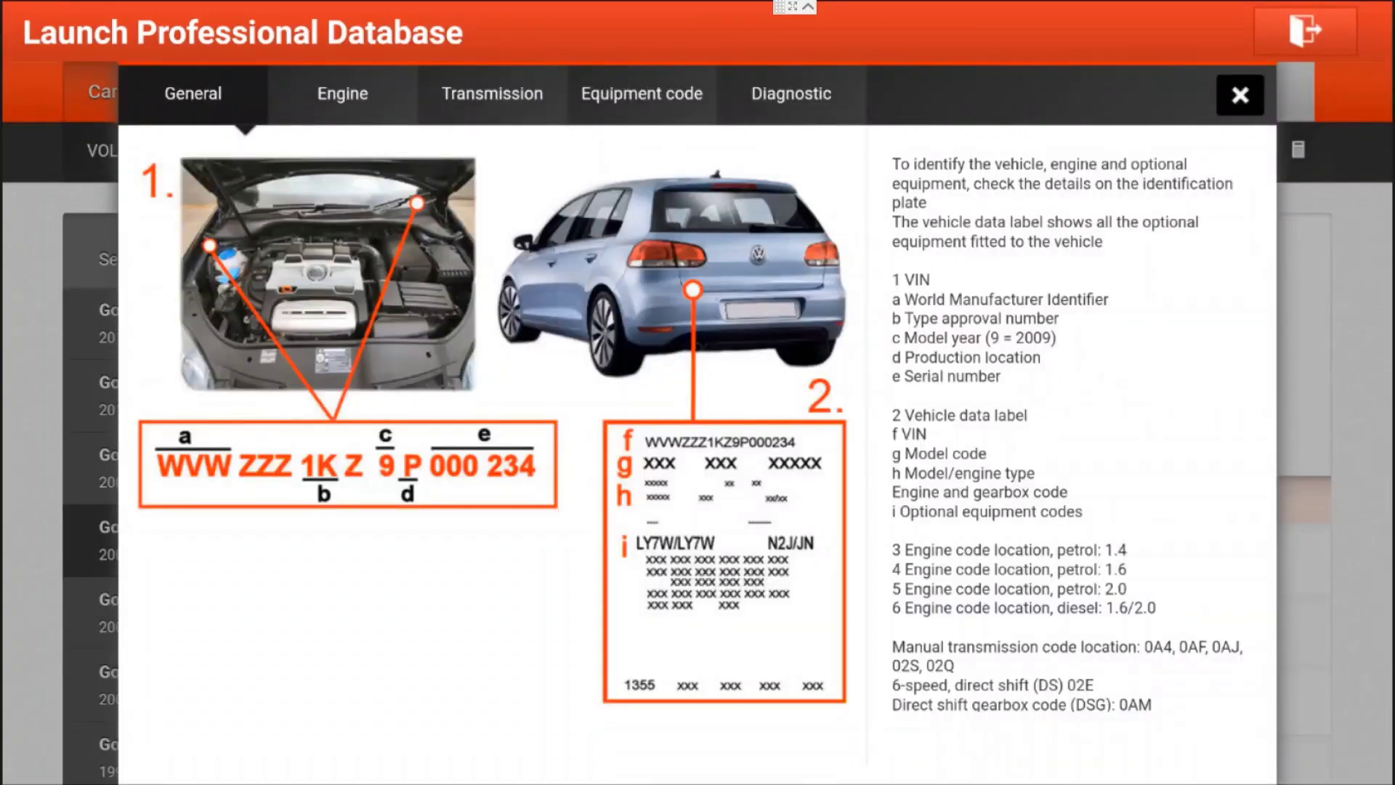
left_click(351, 100)
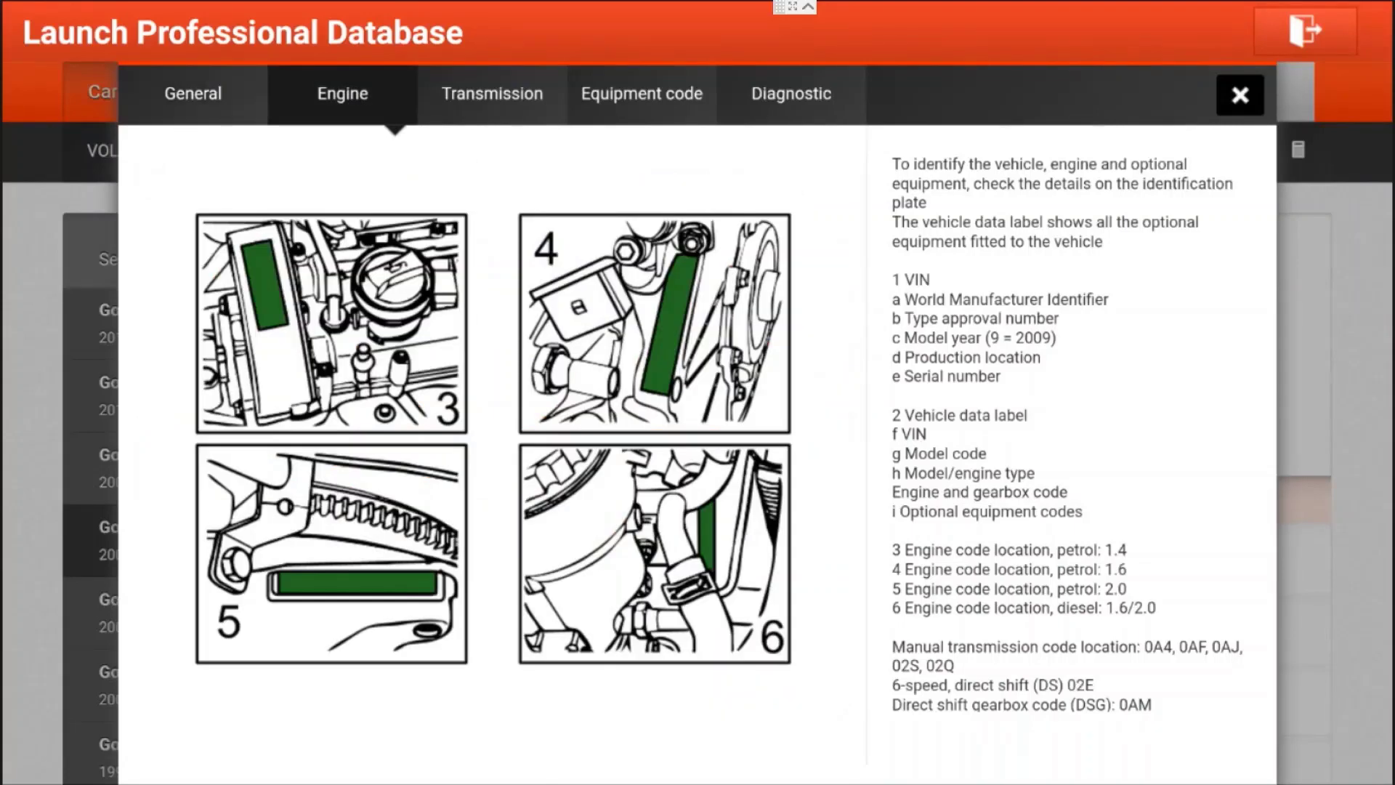
left_click(493, 94)
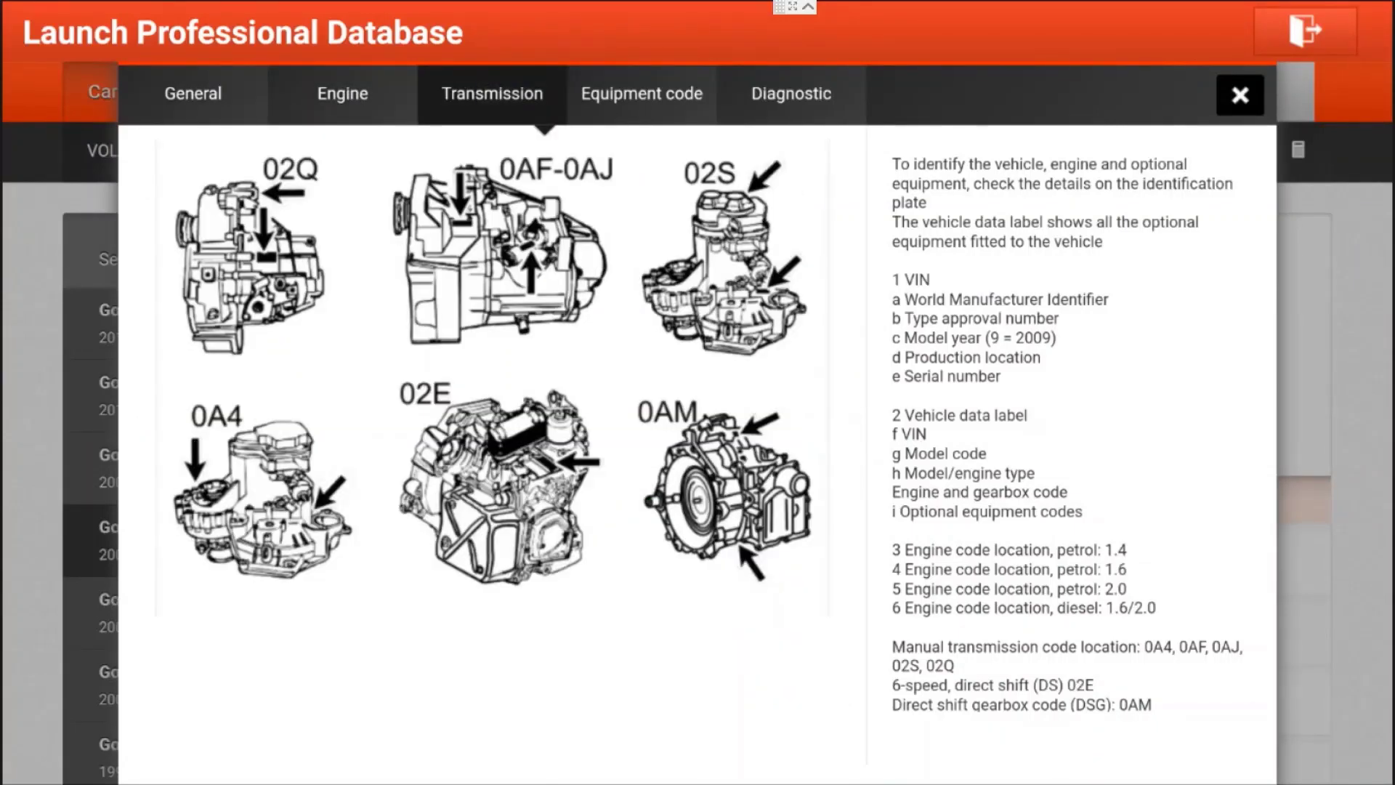
left_click(641, 95)
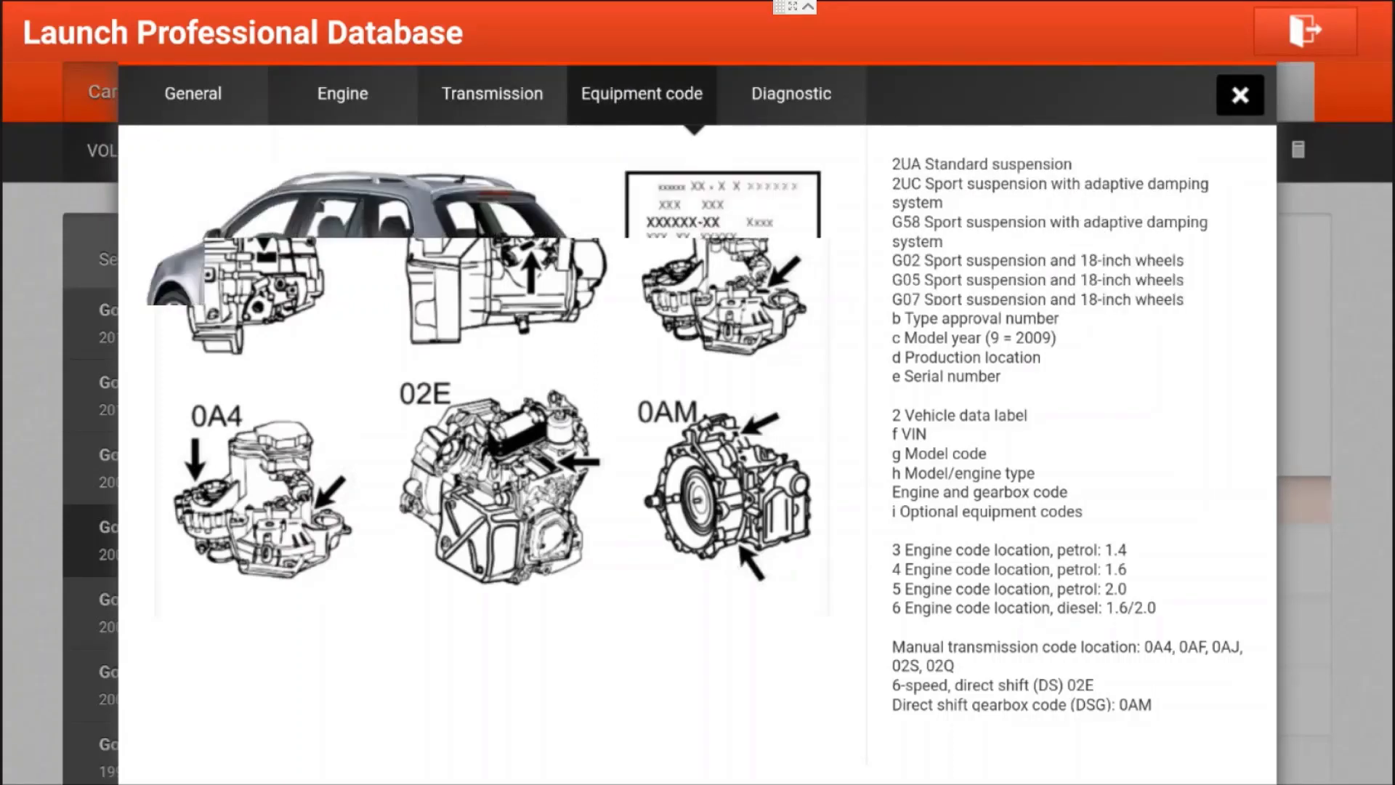
left_click(1240, 95)
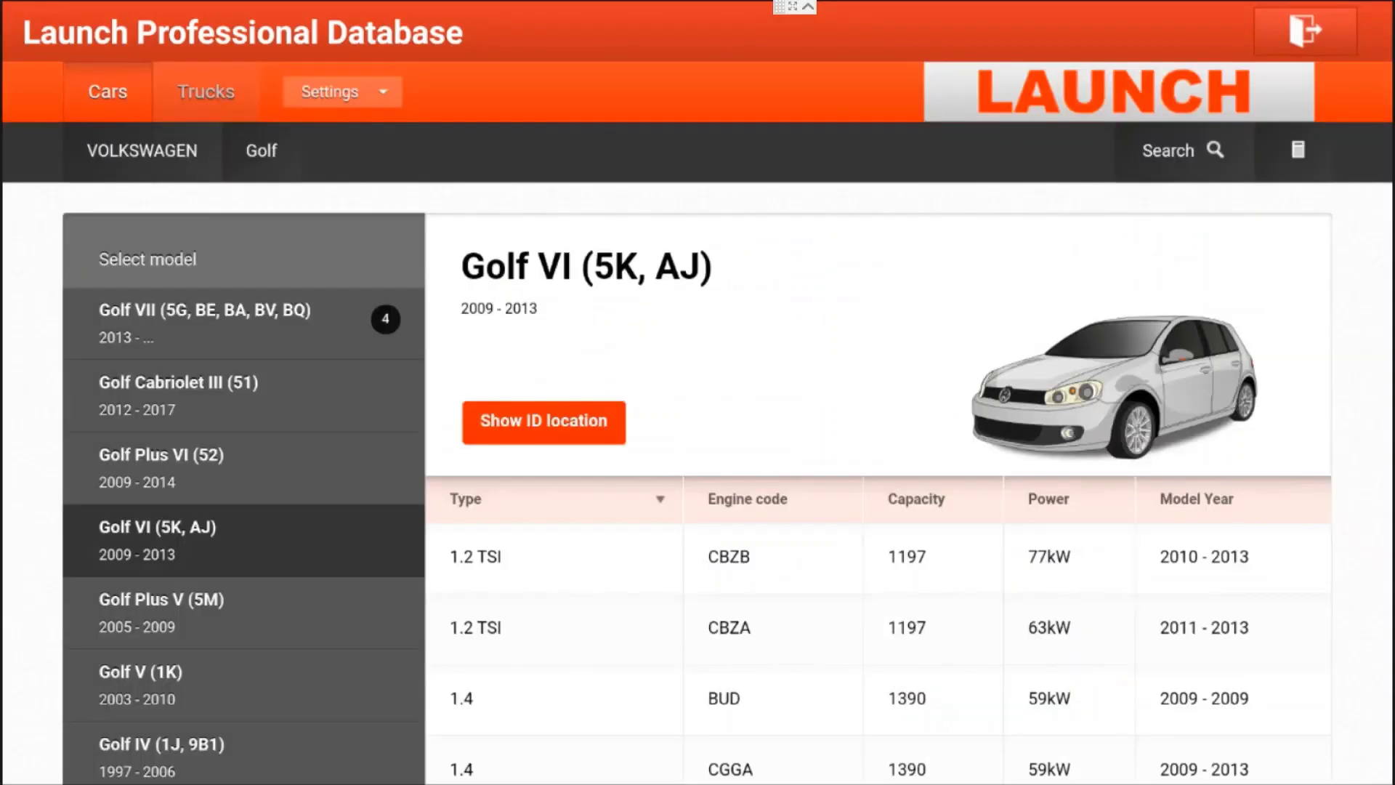
Step: Select the Golf VI 1.2 TSI (CBZA) 2011 - 2013 and display its electronics topics
left_click(553, 627)
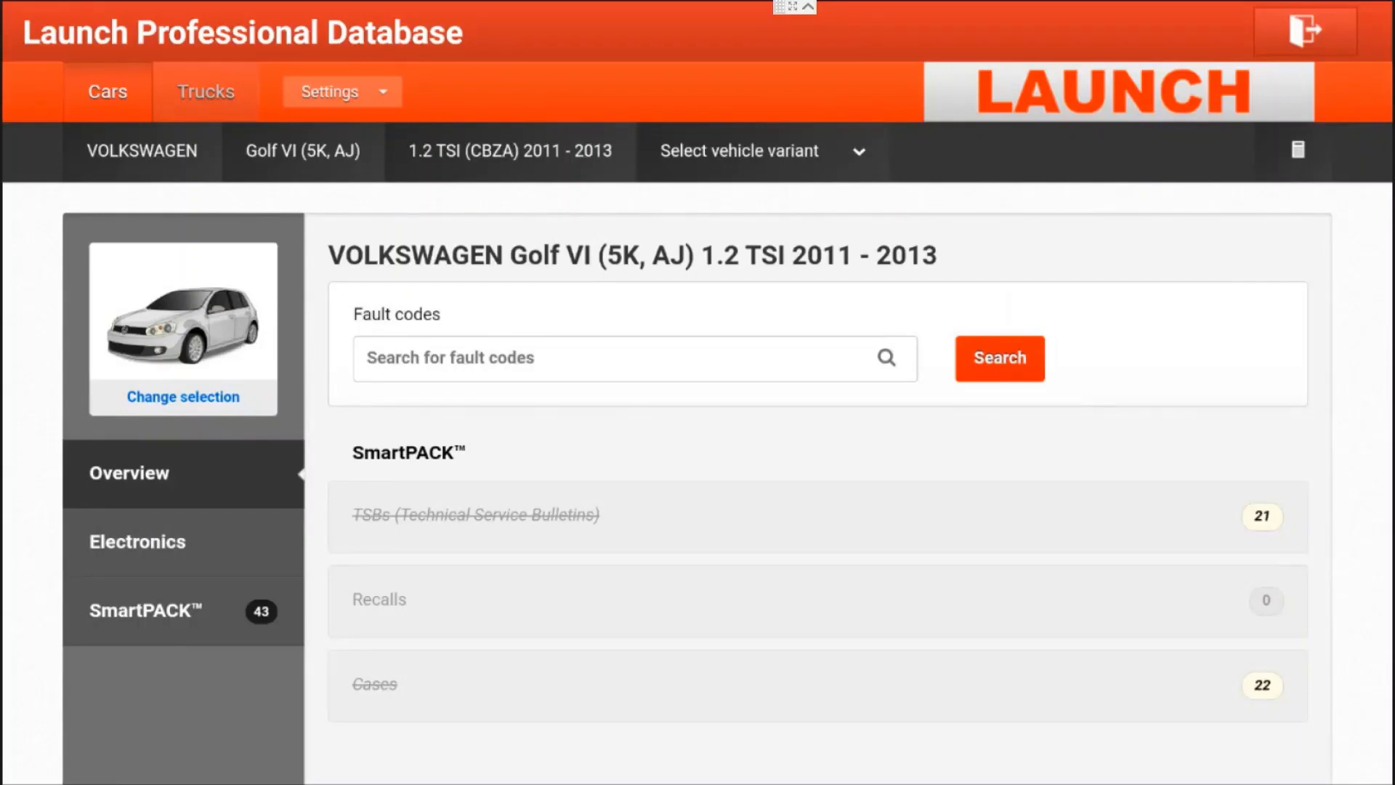
left_click(162, 540)
left_click_drag(199, 672, 199, 399)
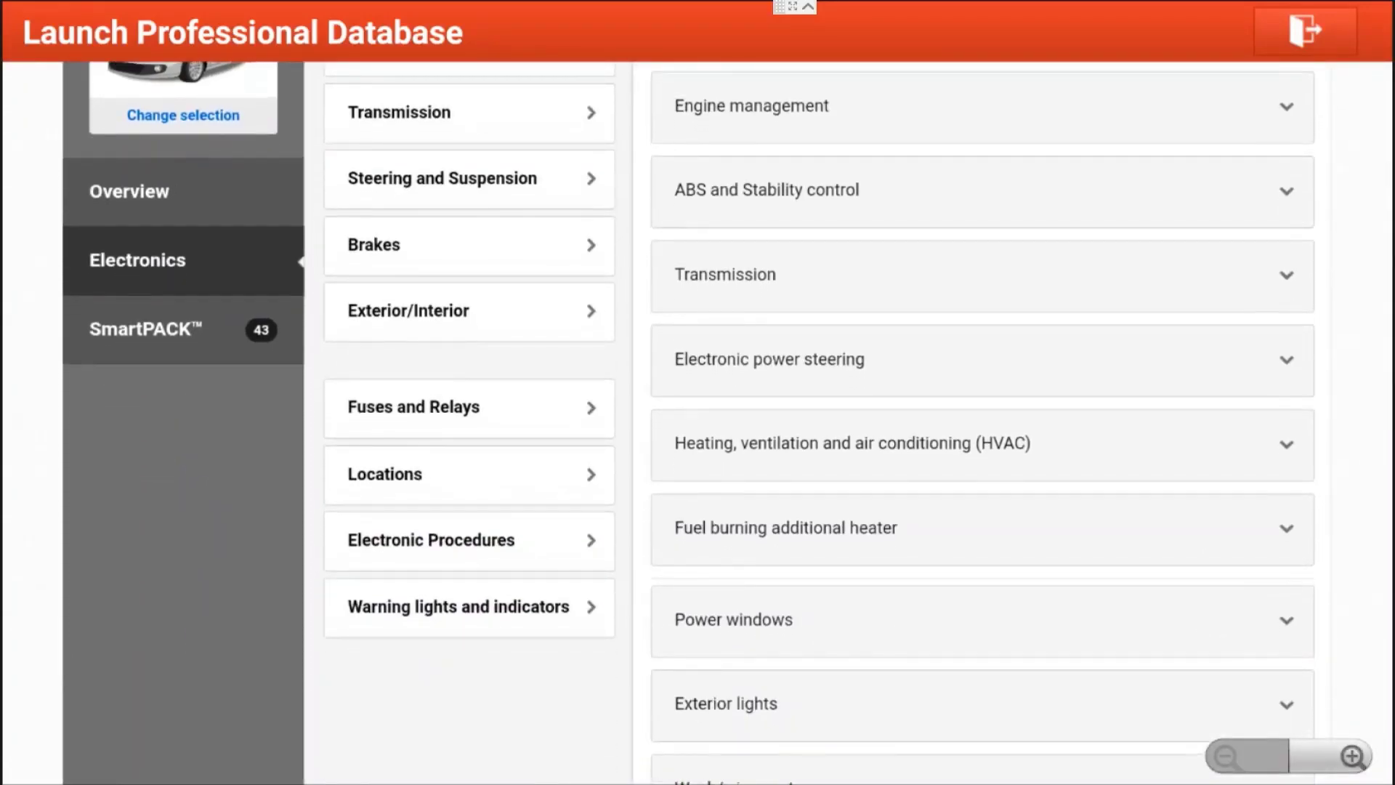
Step: Check the entries under fuel burning additional heater, heating, ventilation and air conditioning (HVAC), and electronic power steering
left_click(1287, 528)
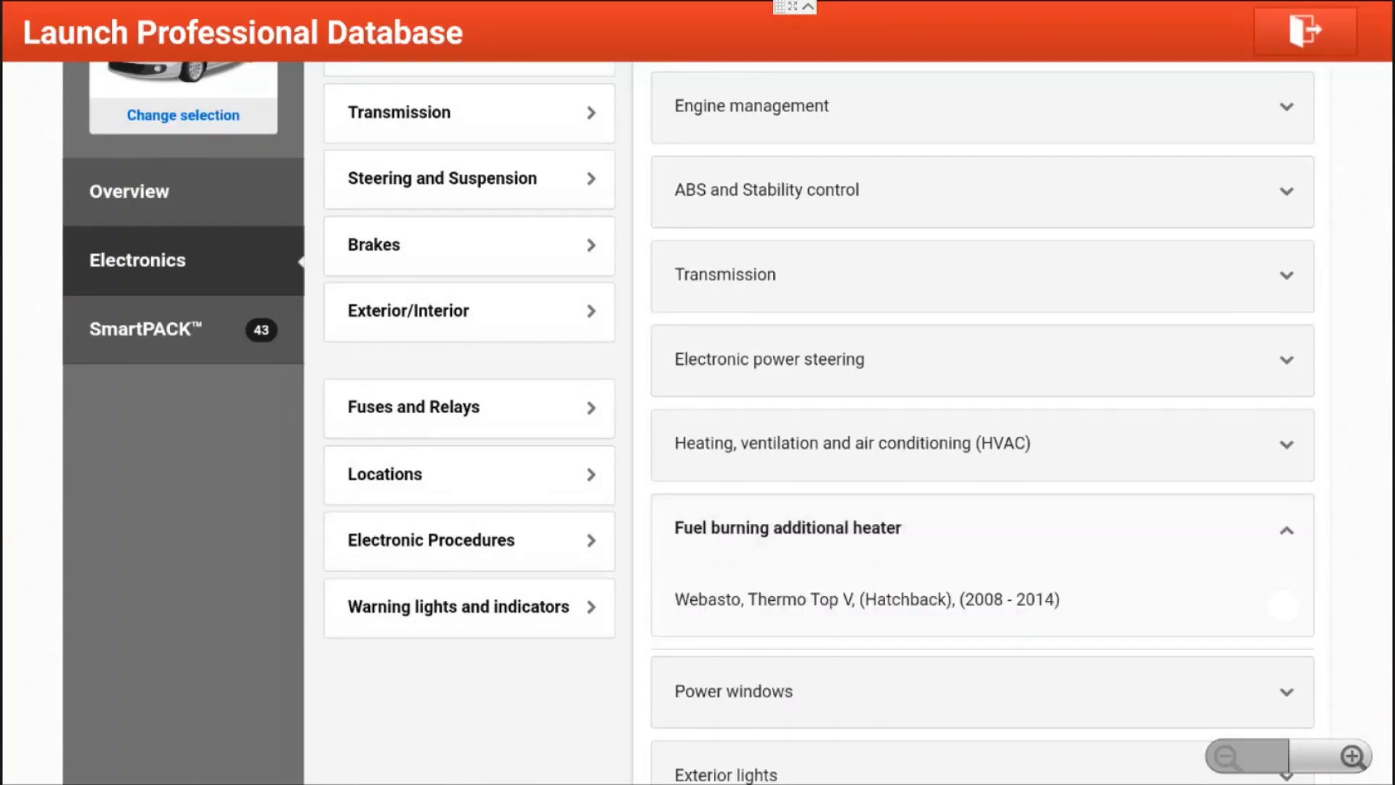
left_click(1287, 529)
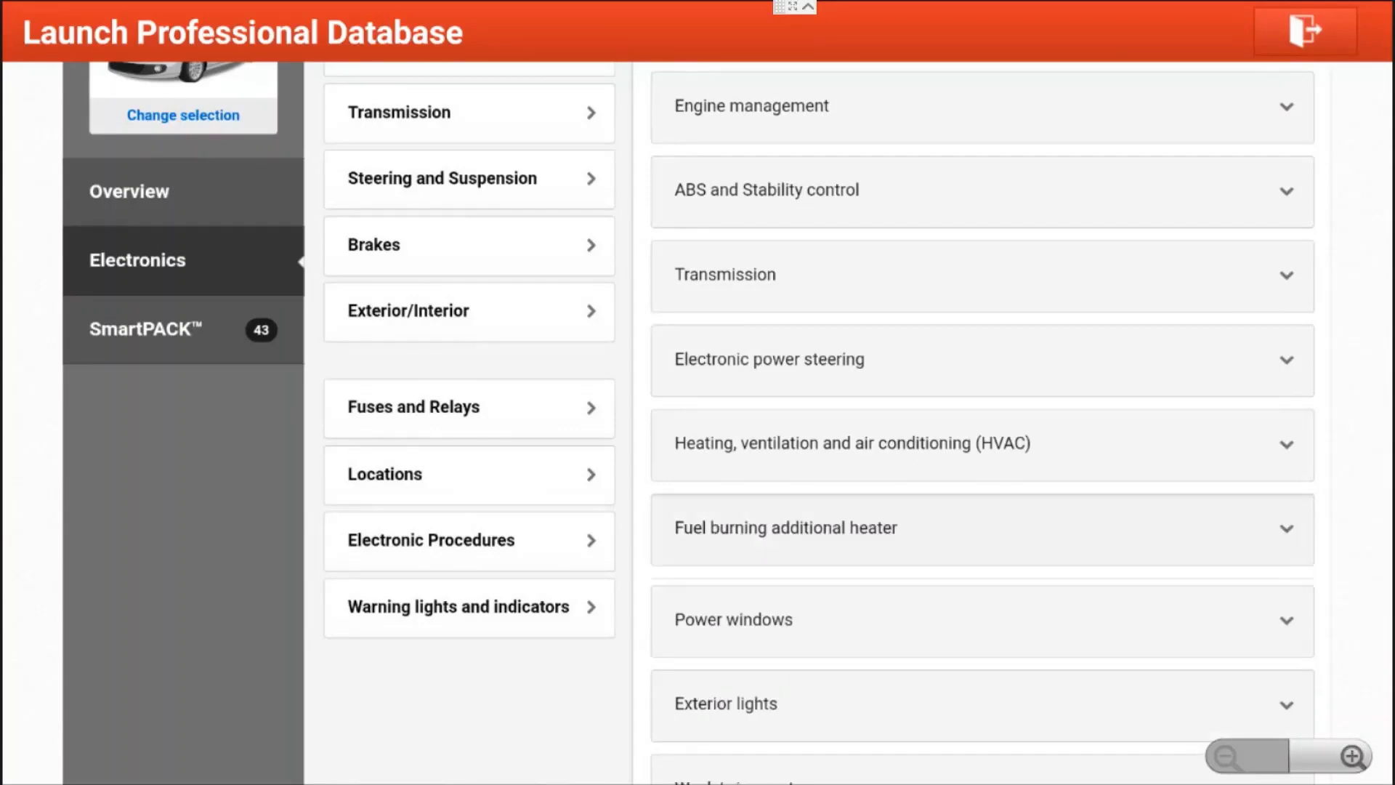
left_click(1287, 445)
left_click(1287, 445)
left_click(1287, 360)
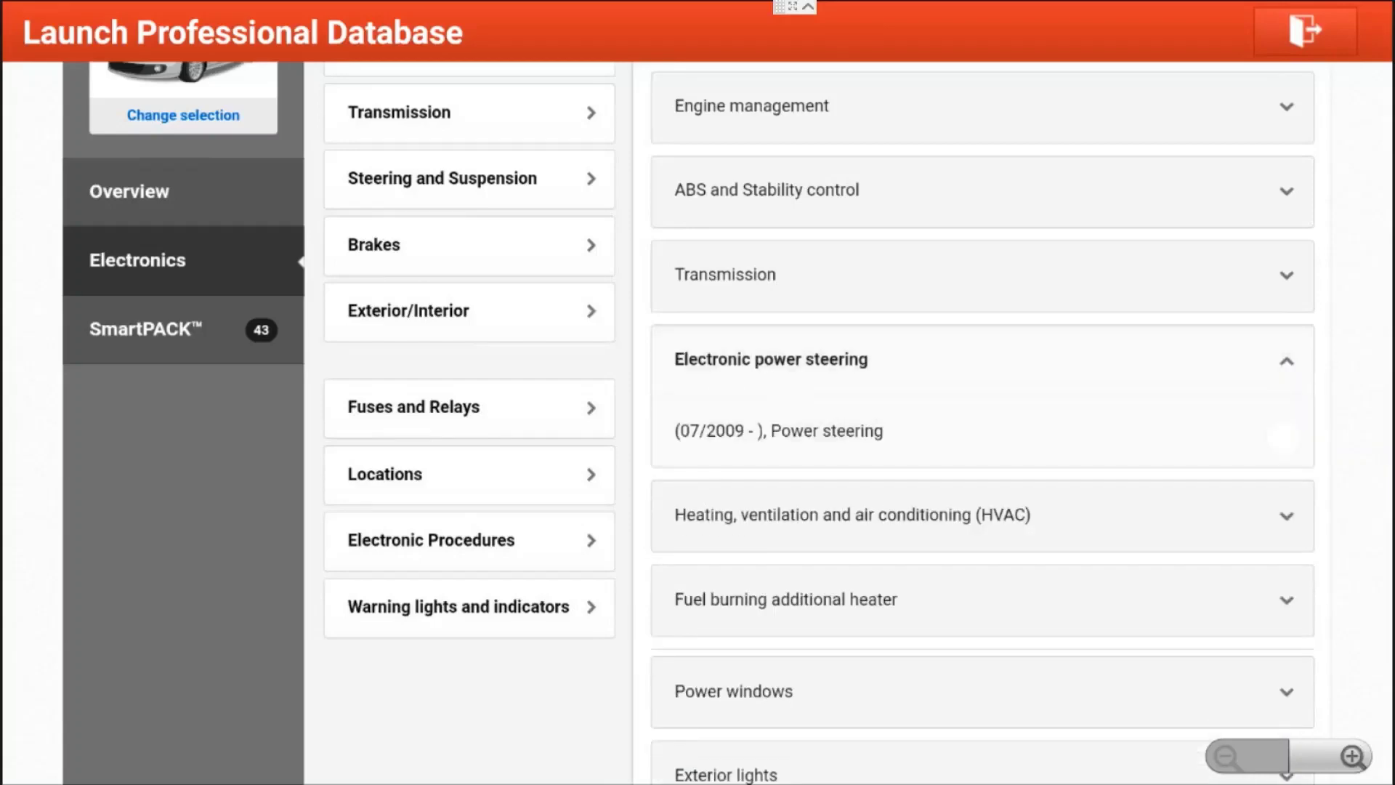
left_click(1288, 360)
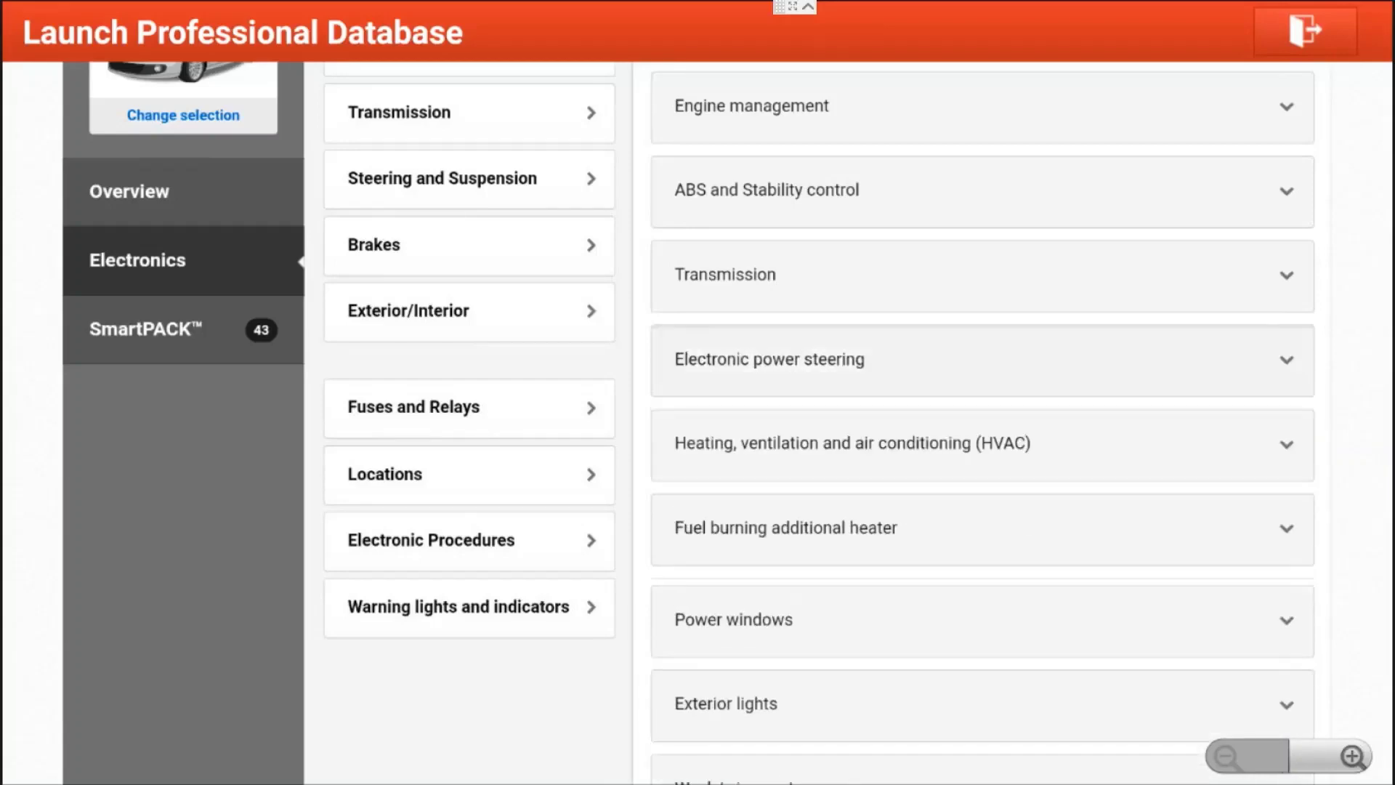
Step: Check the entries under transmission, ABS and stability control, and engine management, collapsing each group again
left_click(1287, 274)
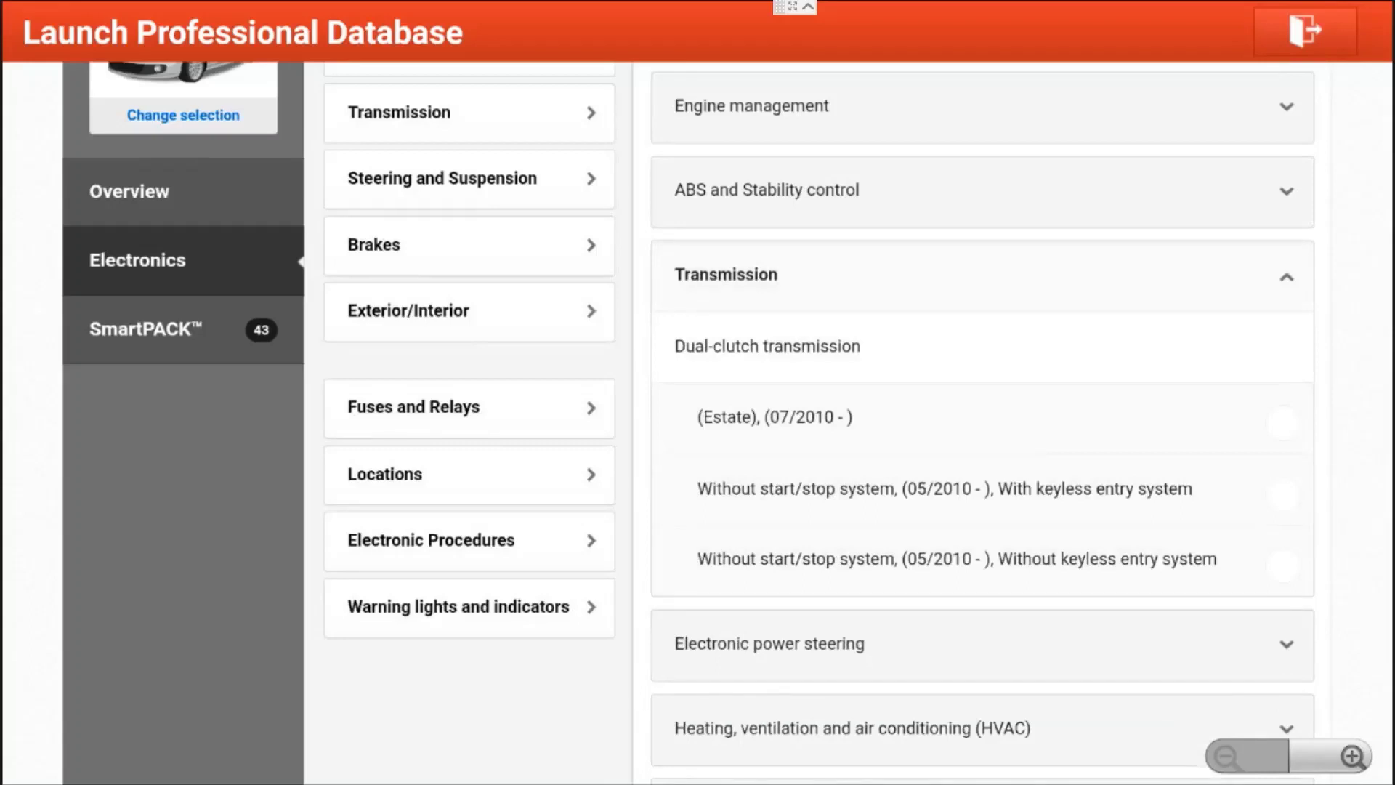
left_click(1289, 280)
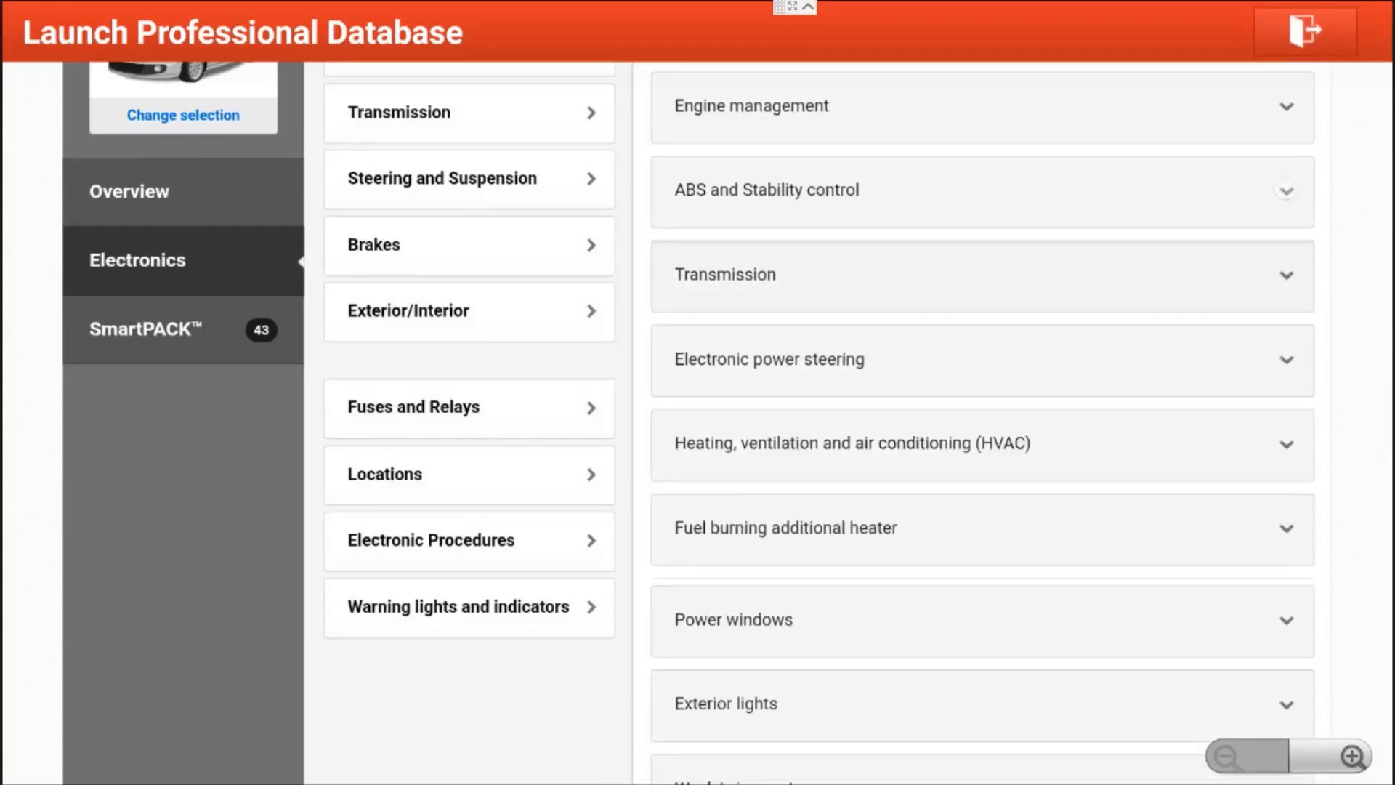
left_click(1286, 188)
left_click(1286, 192)
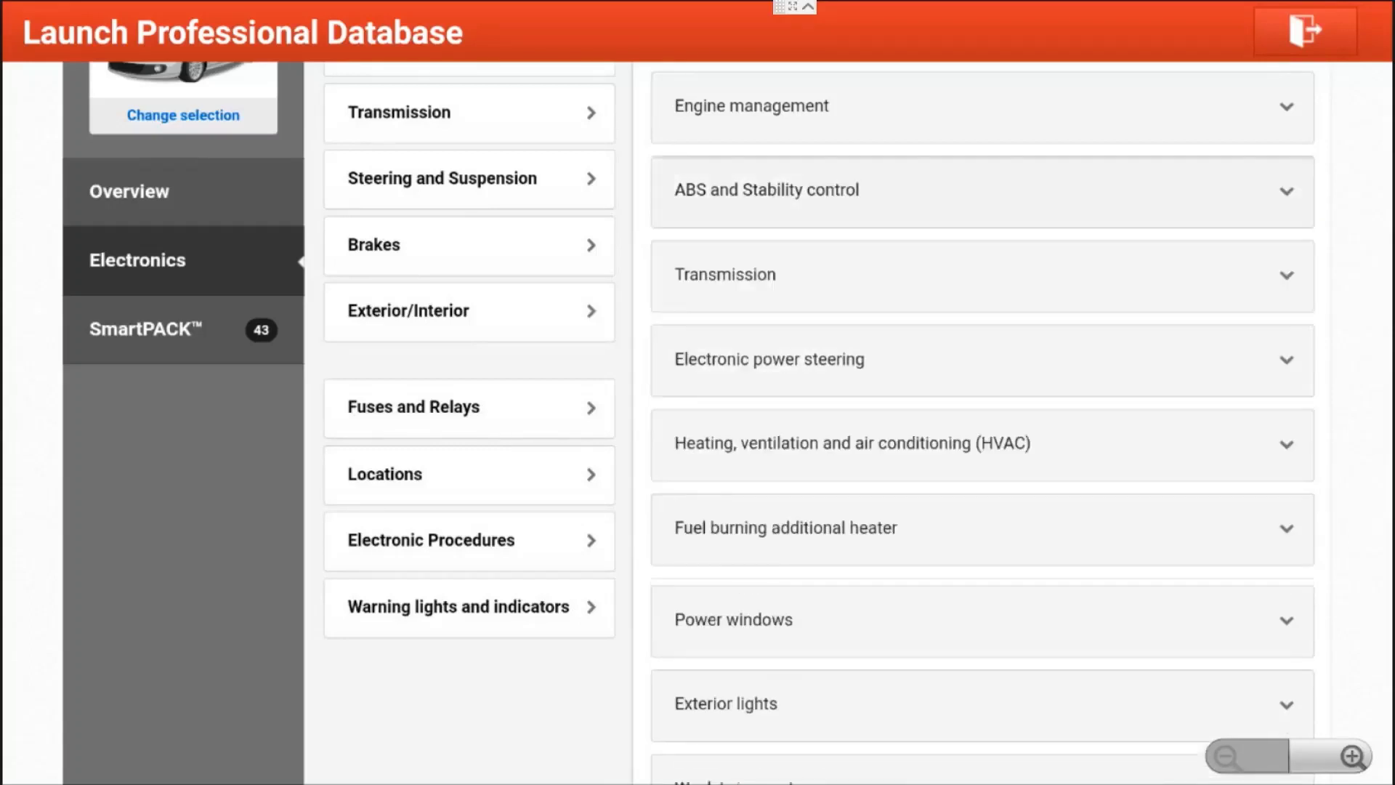
left_click(1286, 107)
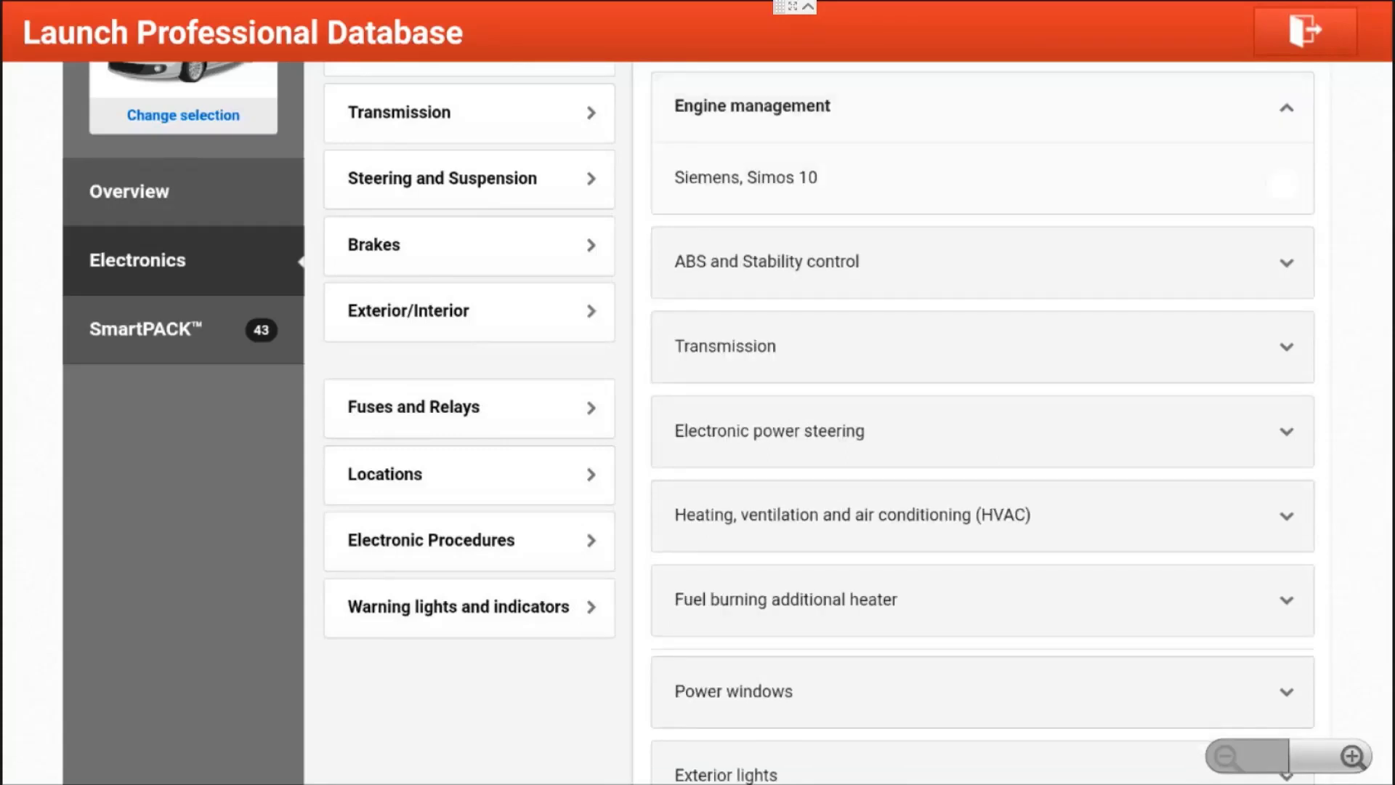
left_click(1287, 107)
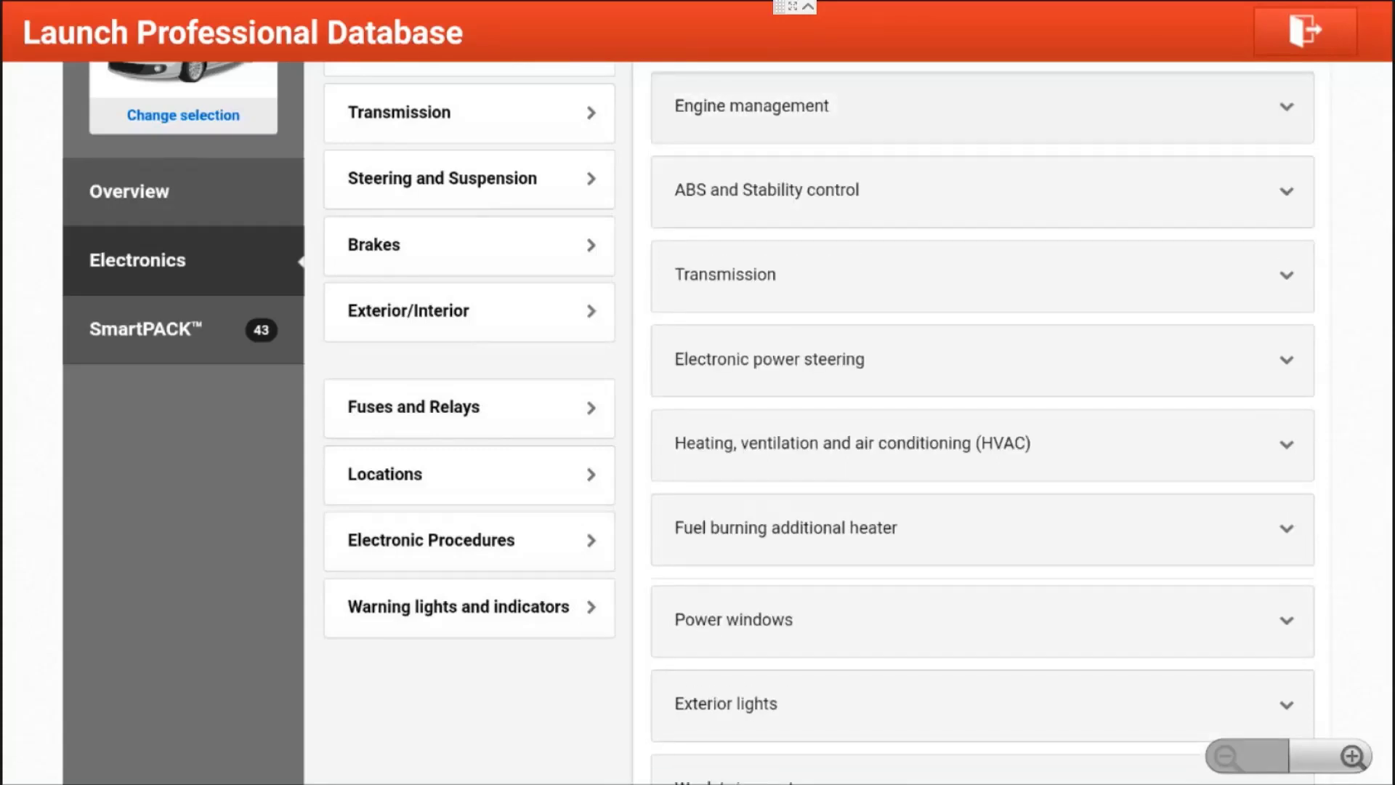
Step: View the fuses and relays diagram for the passenger compartment fuse box (11/2011 - ) and its component list
left_click(517, 408)
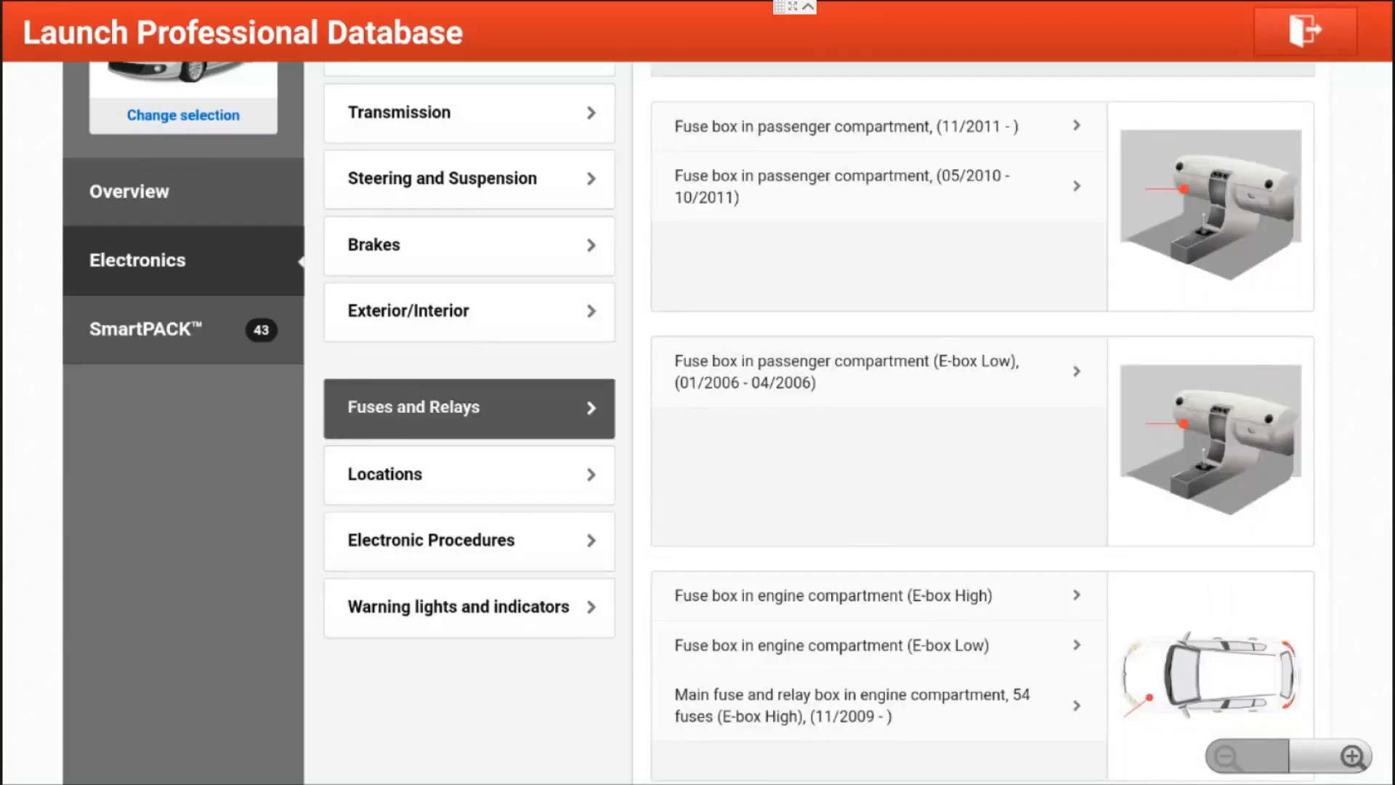
left_click_drag(432, 714, 551, 741)
left_click(846, 199)
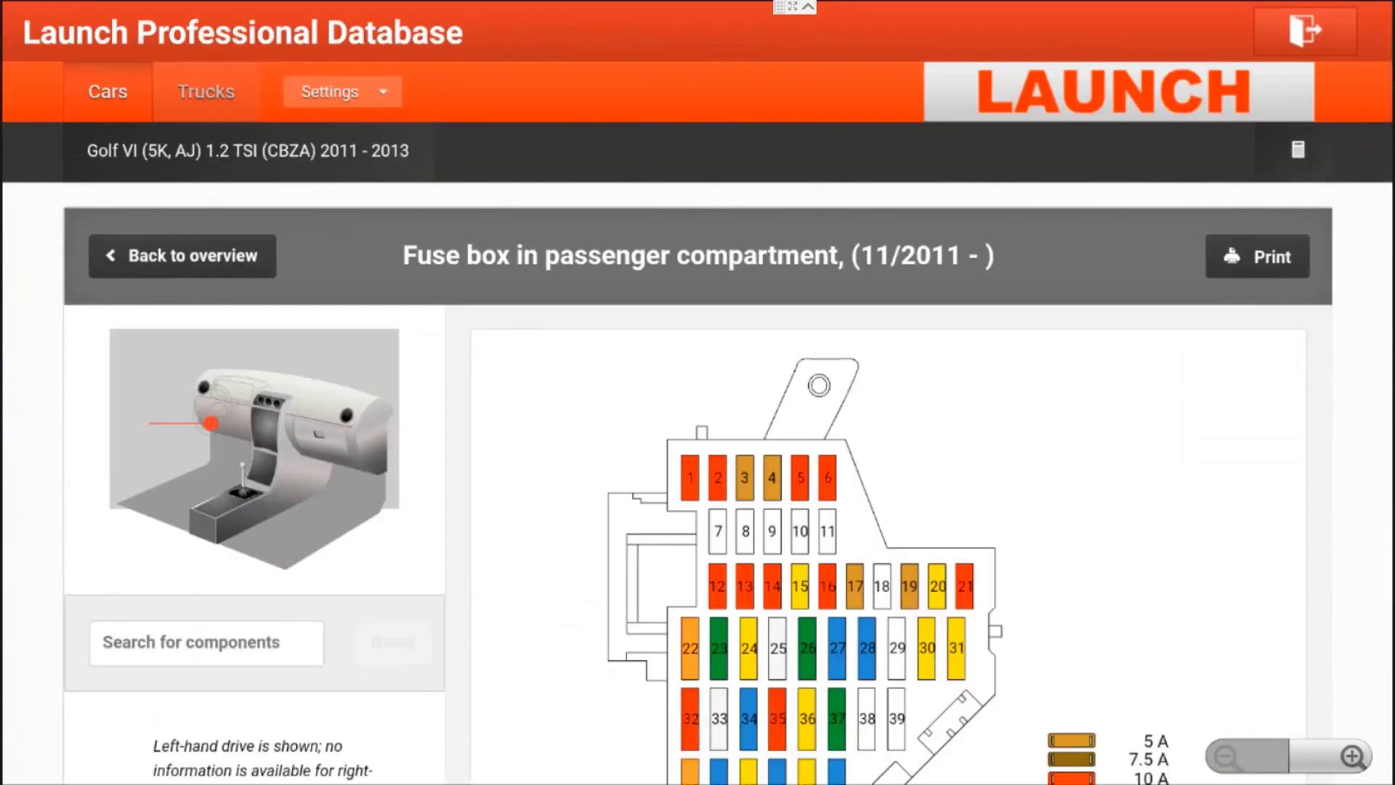
left_click_drag(404, 724, 429, 305)
left_click_drag(187, 626, 191, 94)
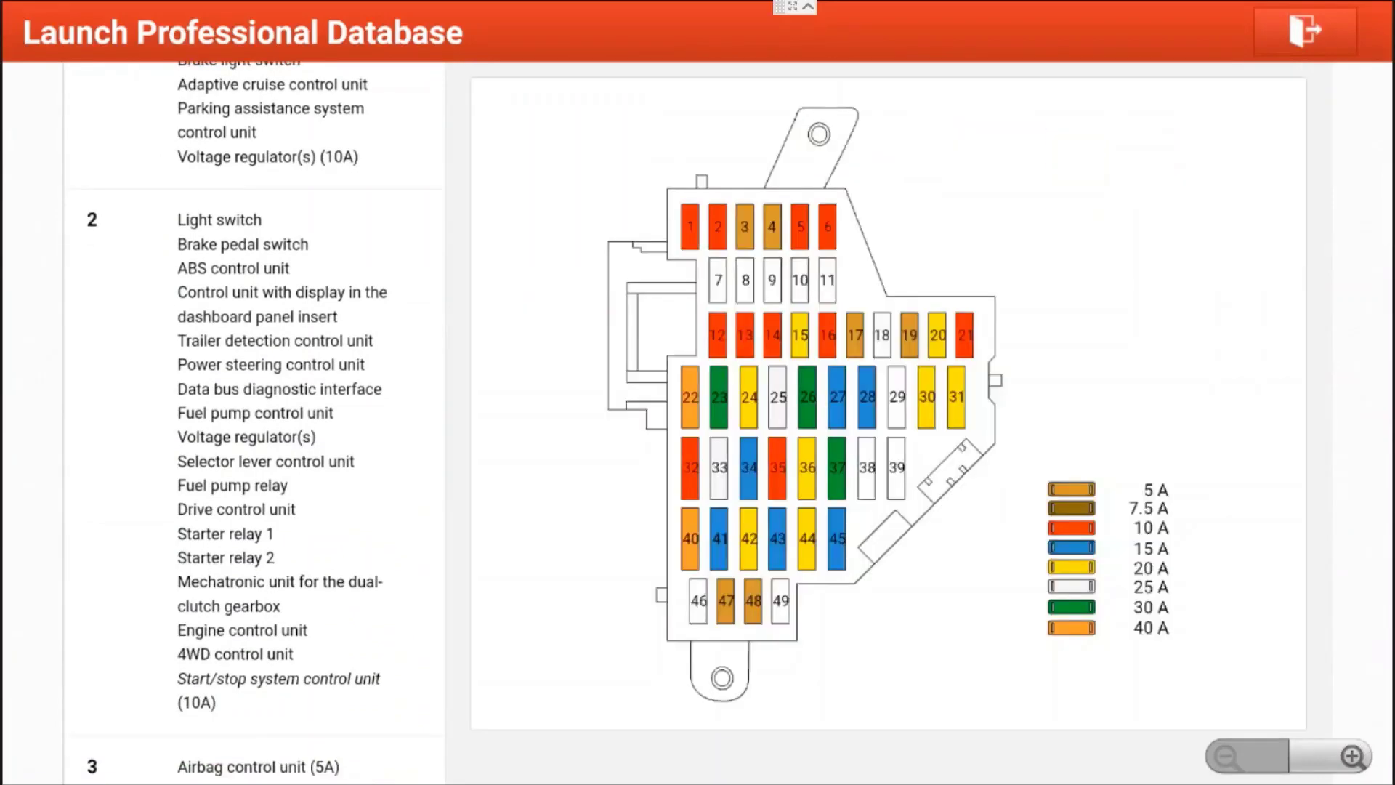
Step: Highlight fuse 2 in the passenger compartment fuse box diagram and return to the overview
left_click(244, 441)
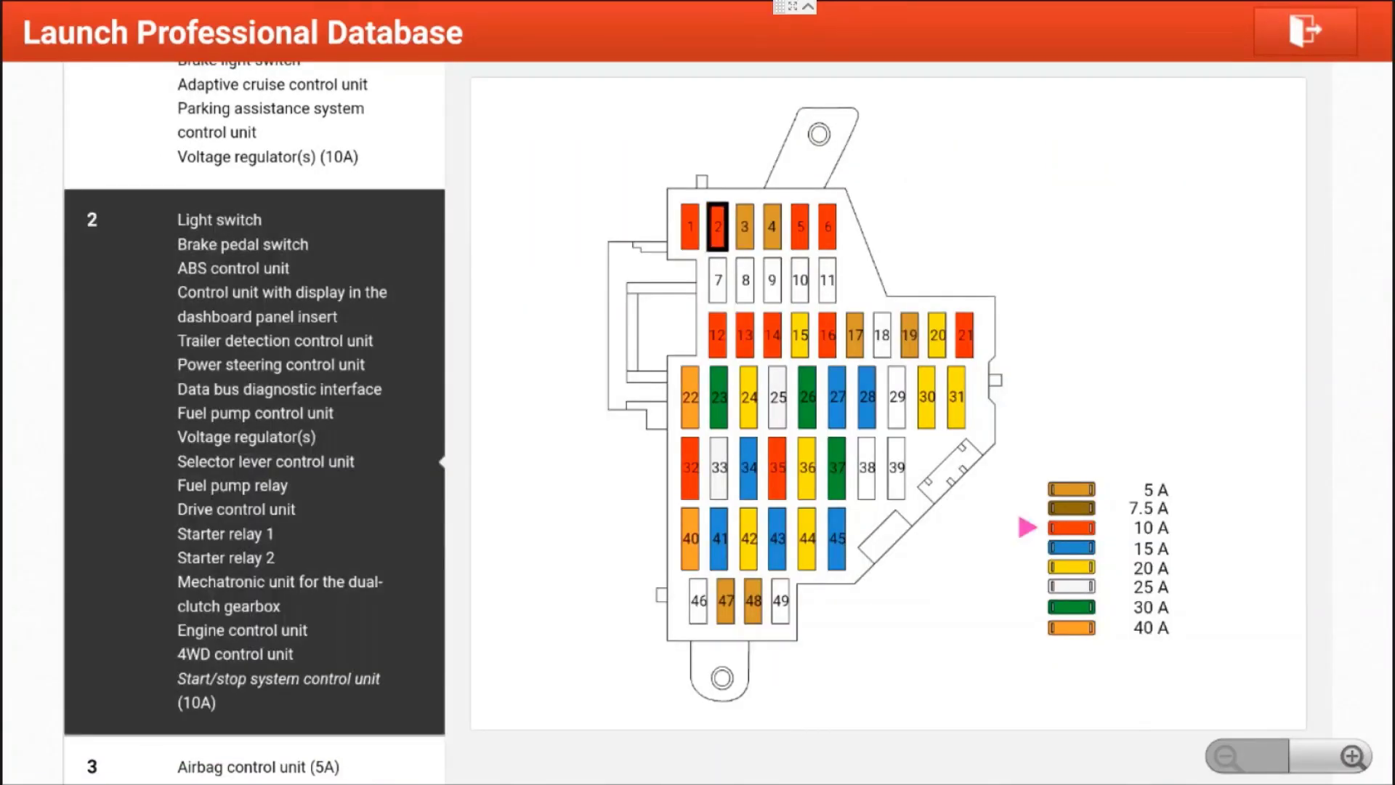
left_click_drag(274, 220, 291, 625)
left_click_drag(232, 110, 317, 764)
left_click(190, 255)
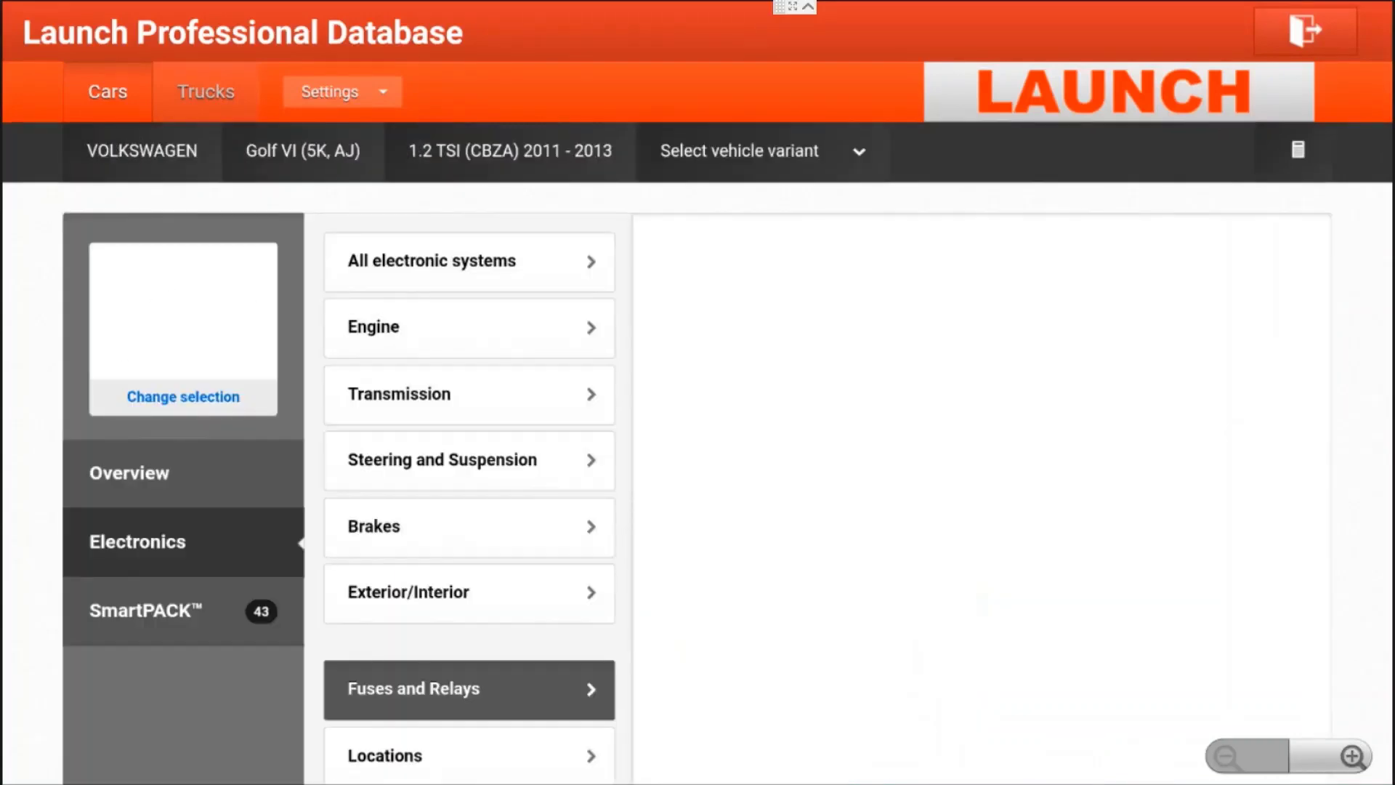
Step: View the location of the EOBD connector for left-hand drive and return to the overview
left_click_drag(348, 476, 333, 272)
left_click(385, 539)
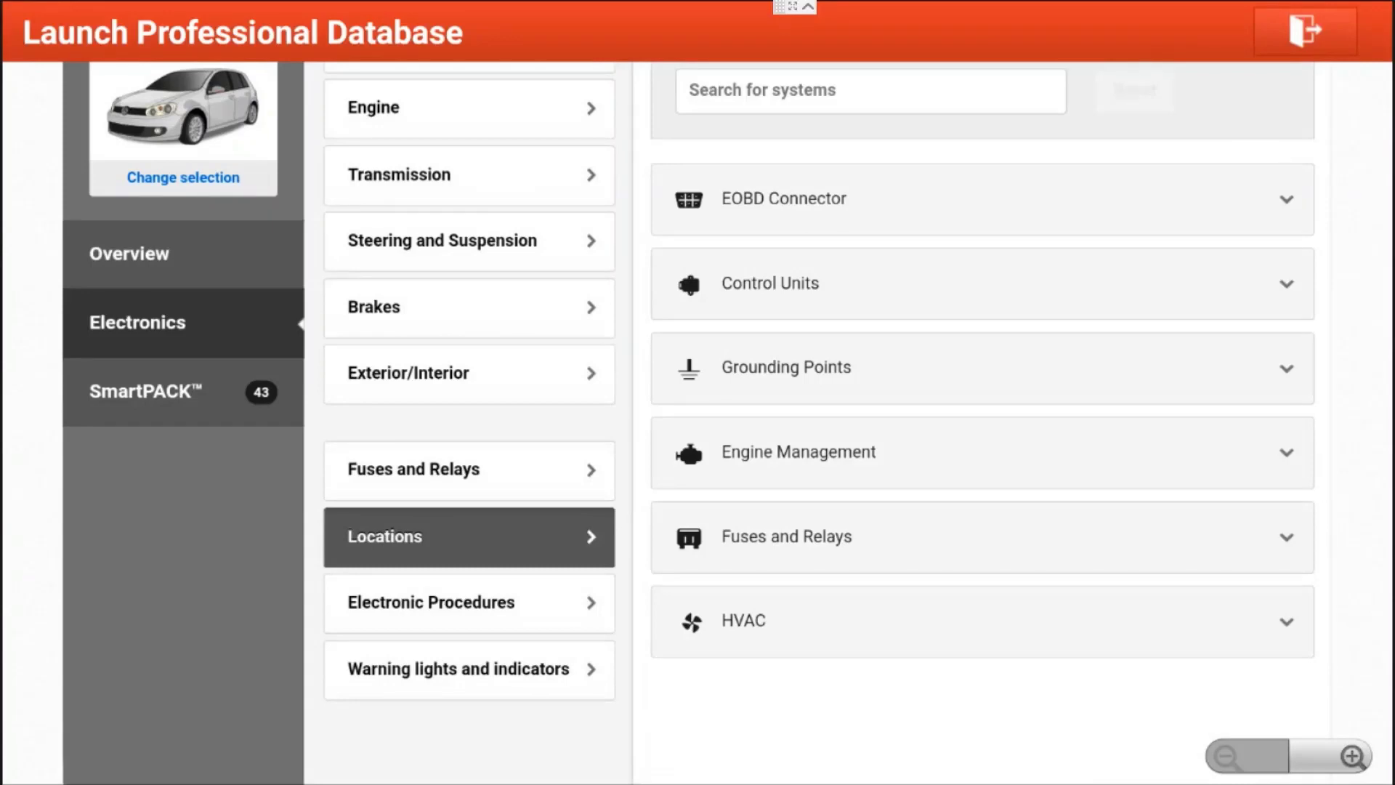
left_click(785, 198)
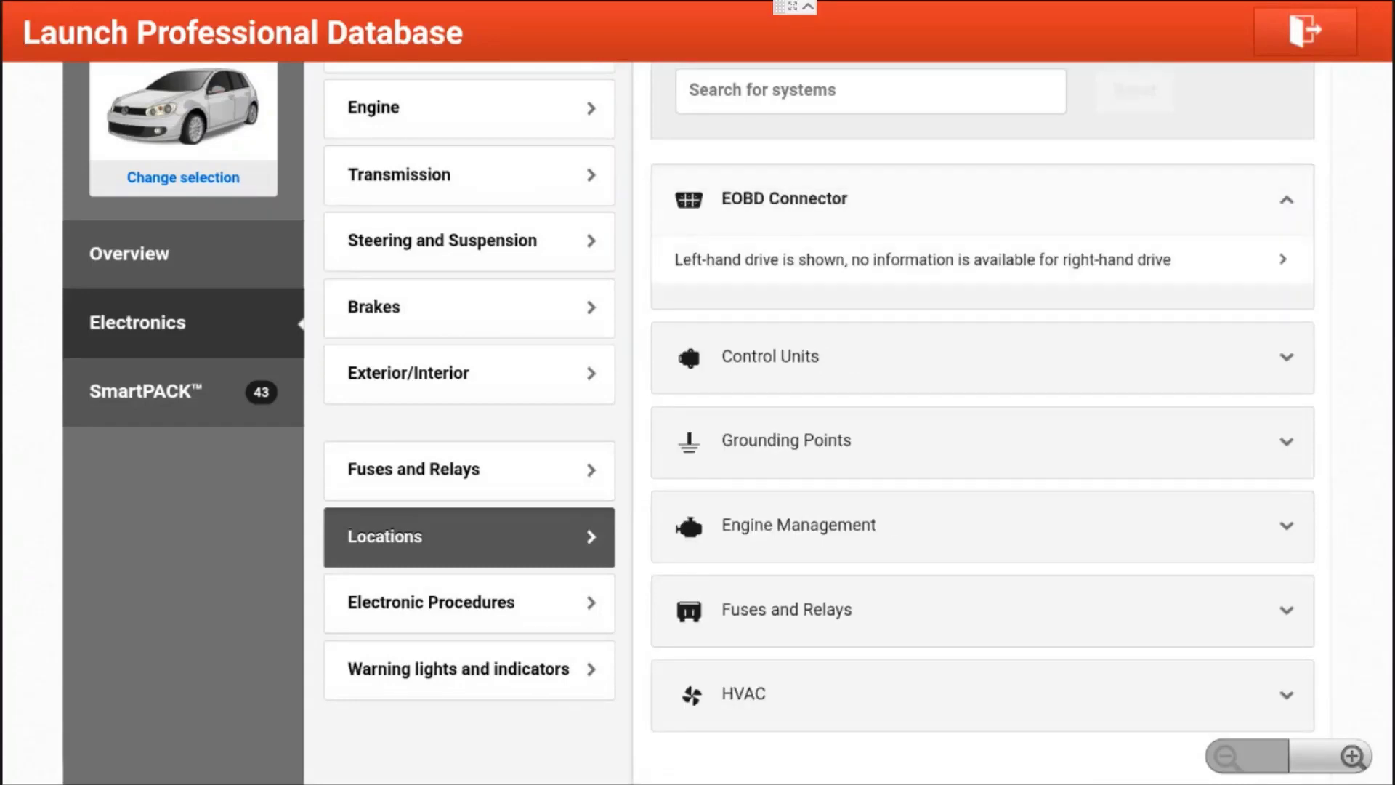
left_click(923, 260)
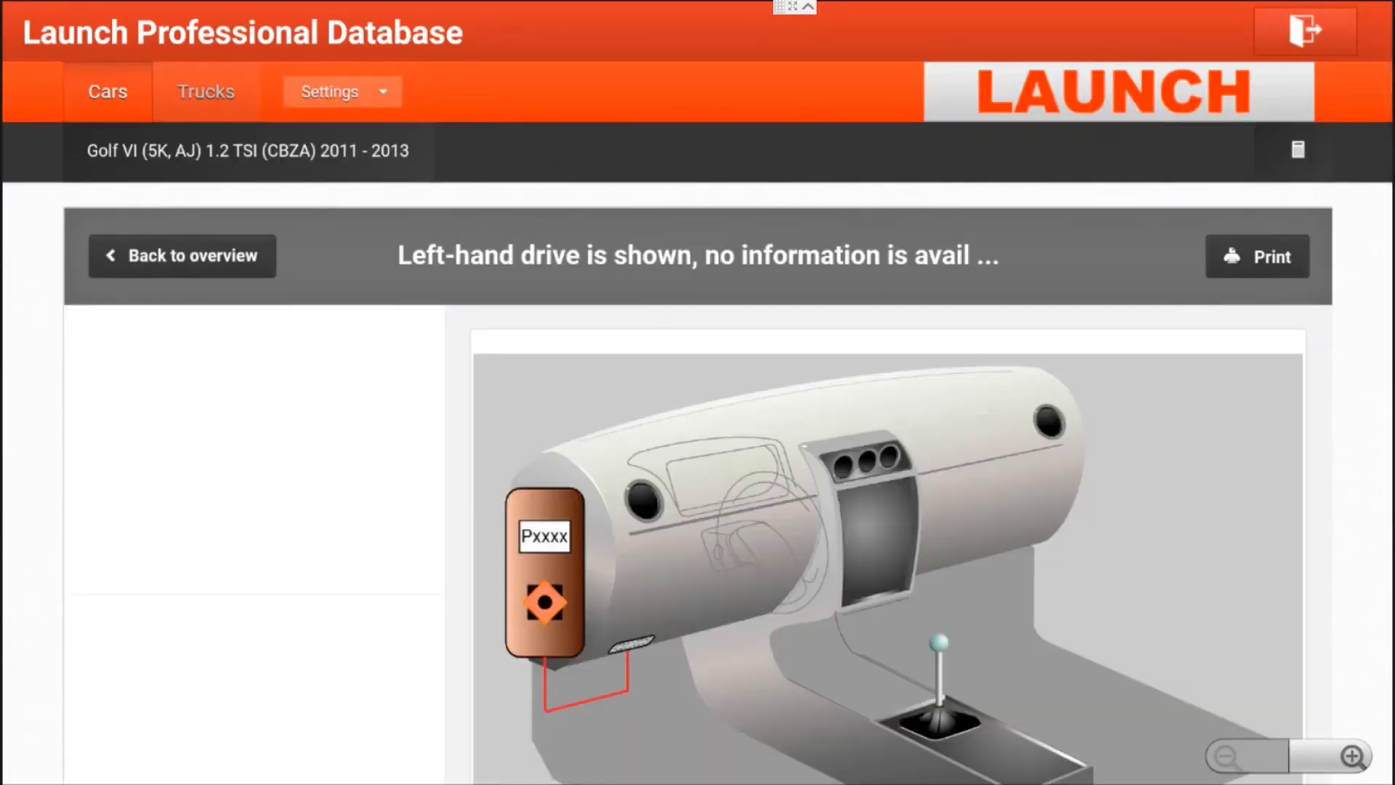
left_click_drag(261, 658, 274, 548)
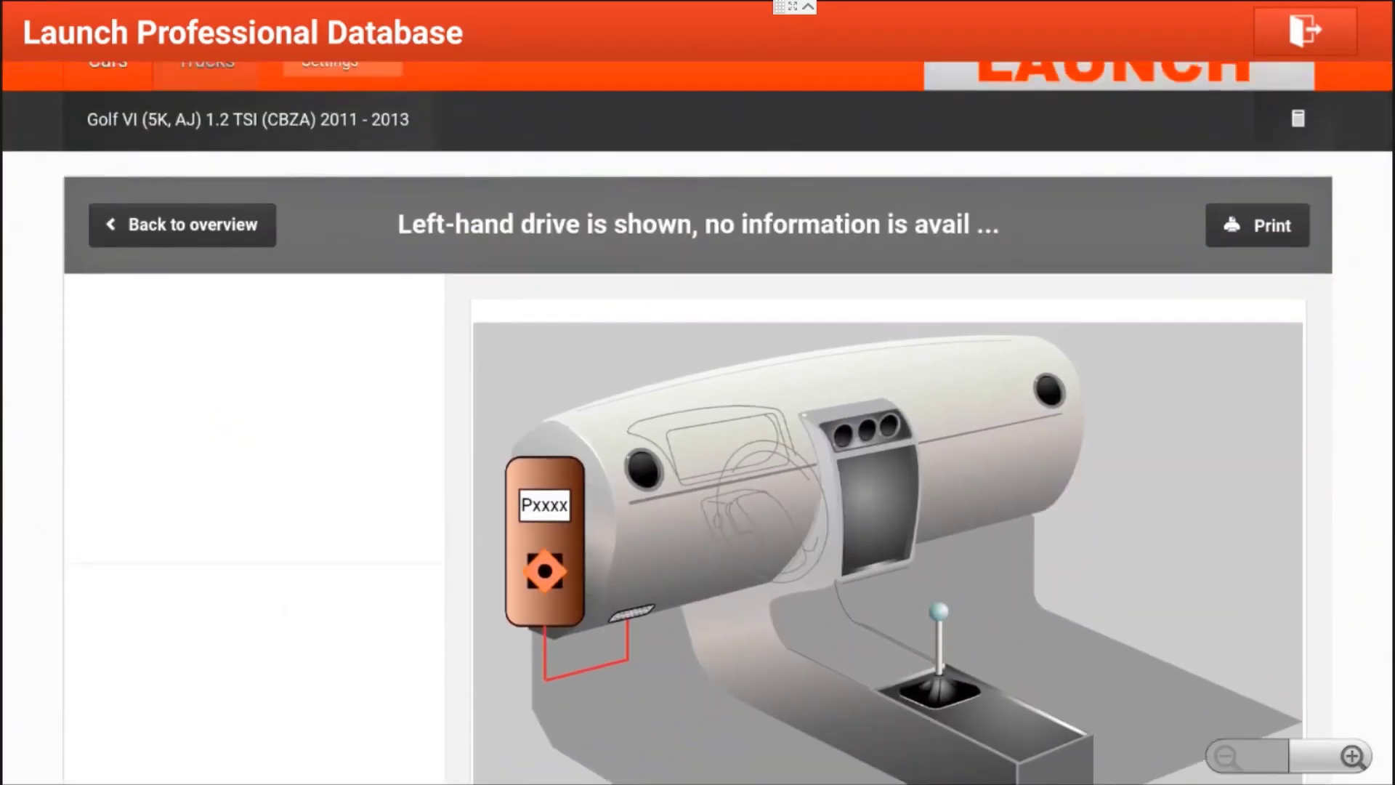
left_click(160, 226)
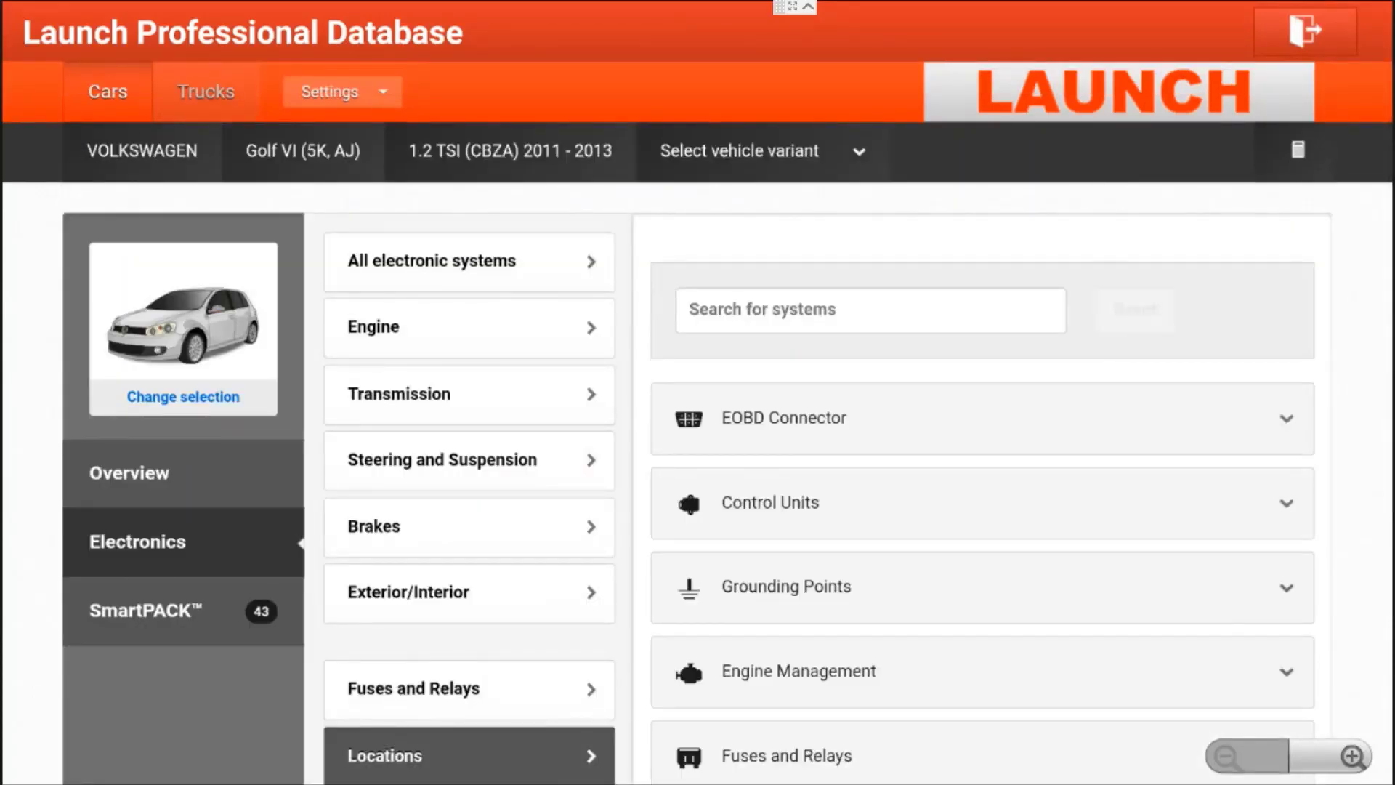
Step: View the control unit locations in the engine compartment and return to the overview
left_click(382, 458)
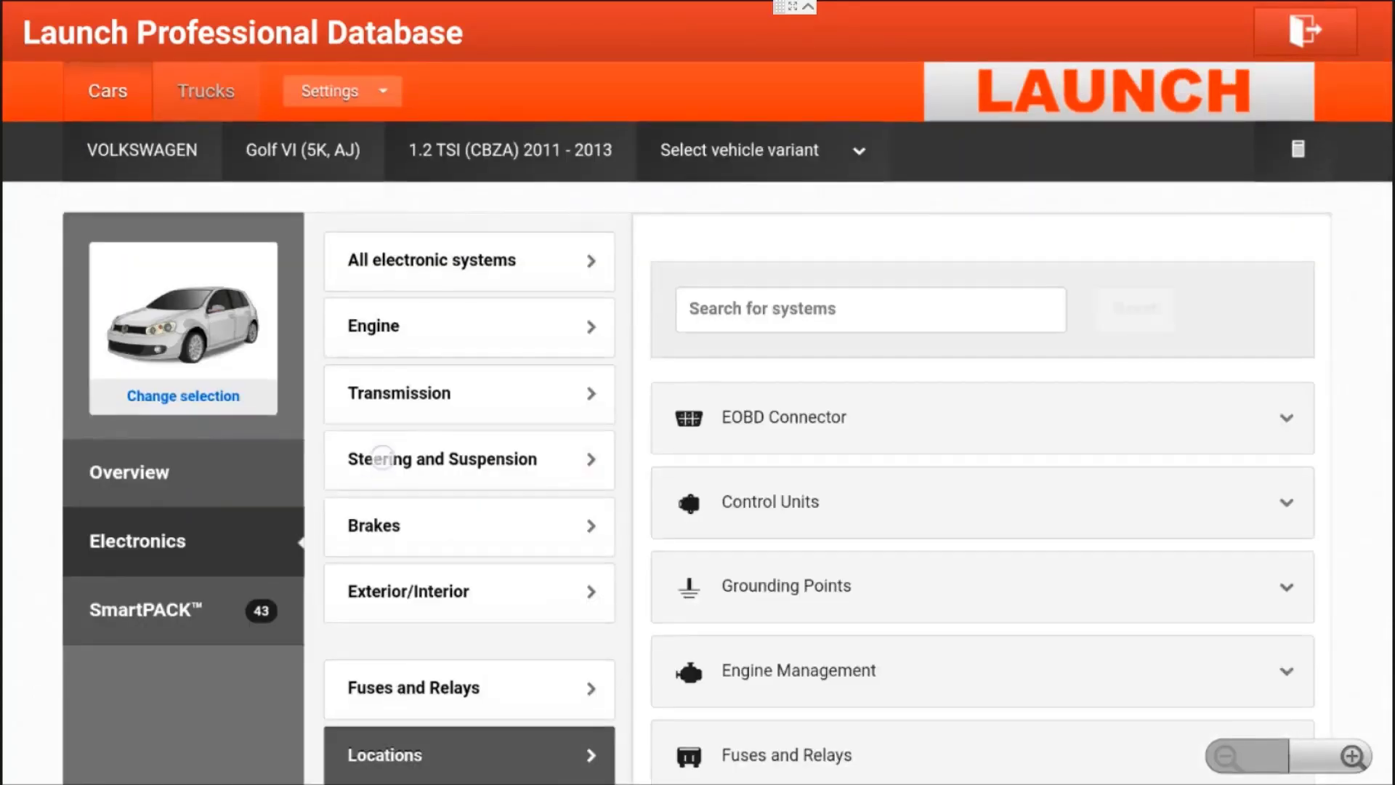
left_click_drag(382, 459, 364, 293)
left_click(826, 333)
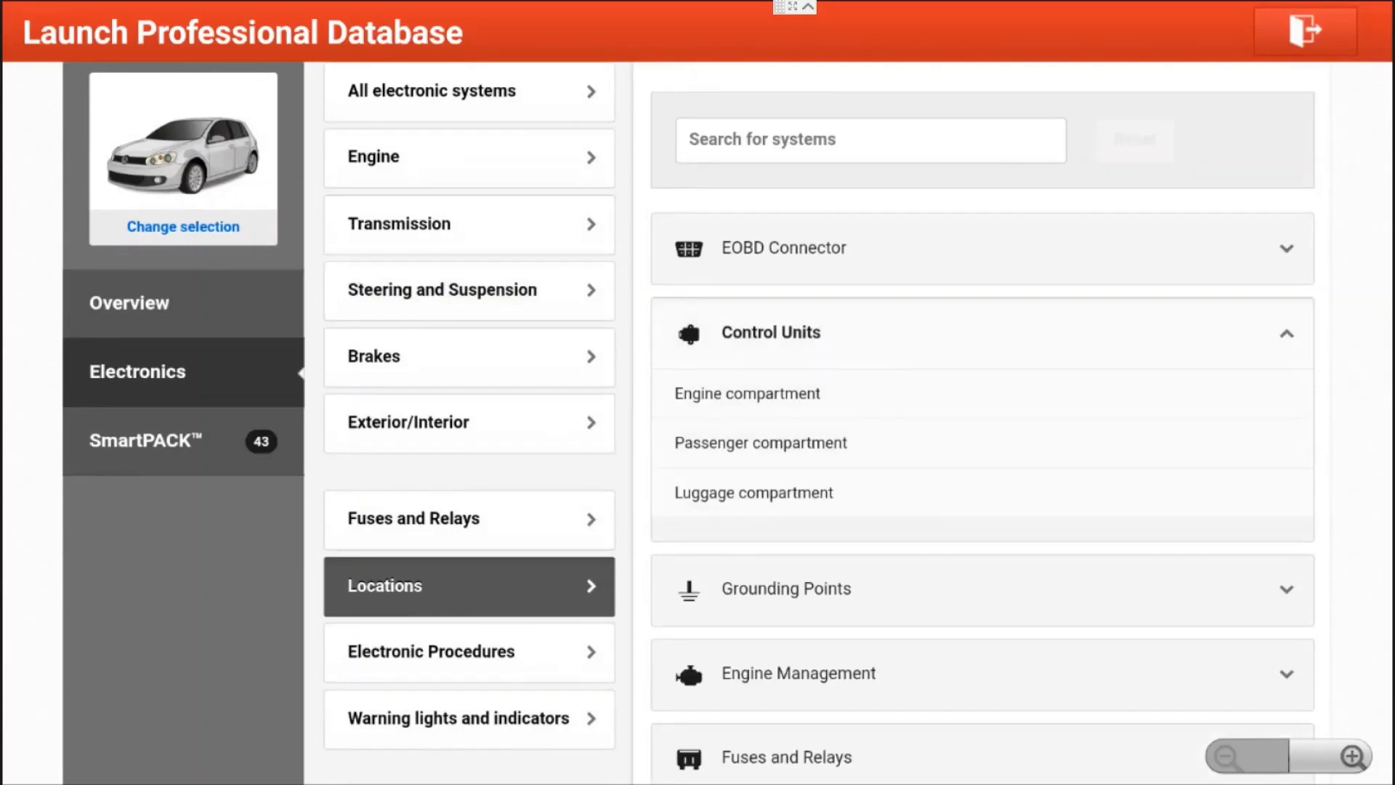
left_click(759, 395)
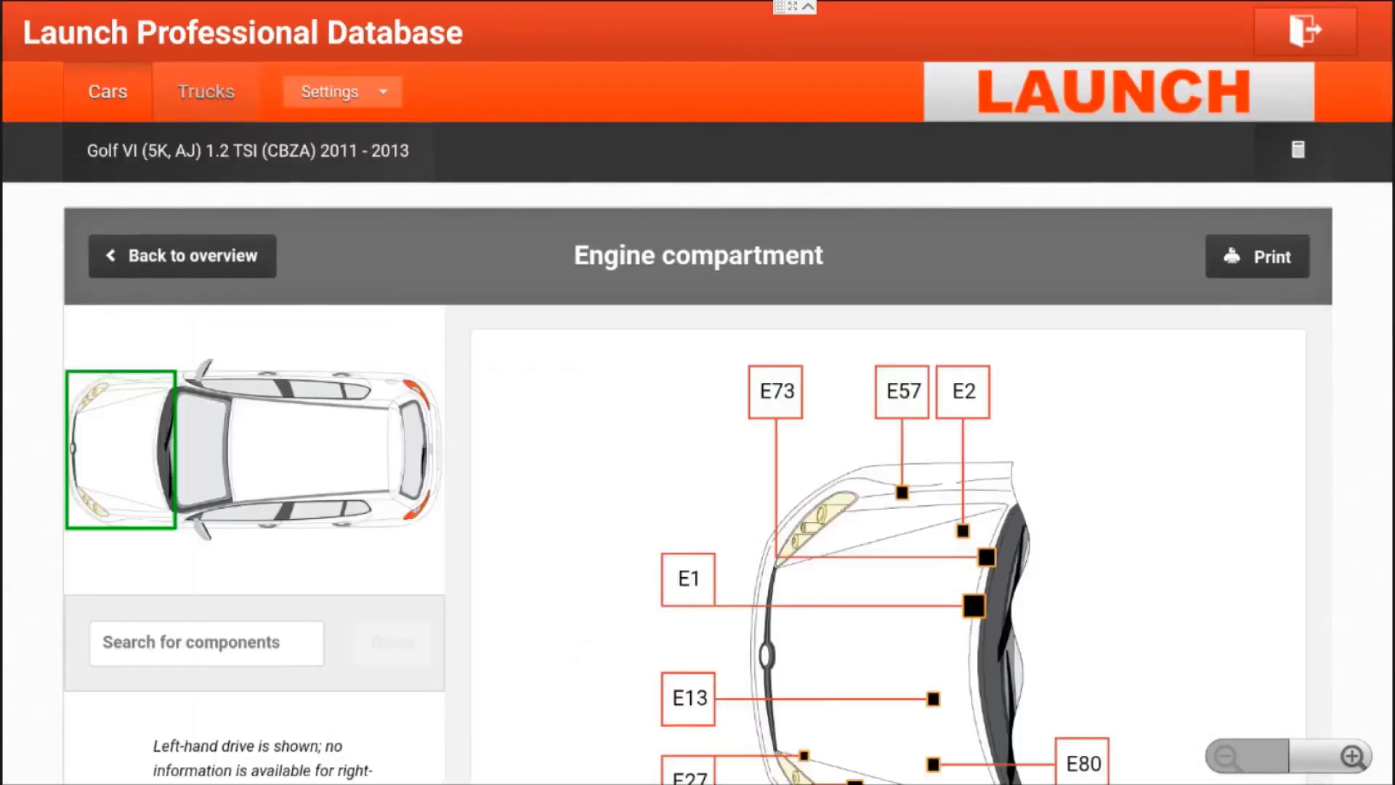
left_click_drag(496, 650, 559, 645)
left_click(182, 256)
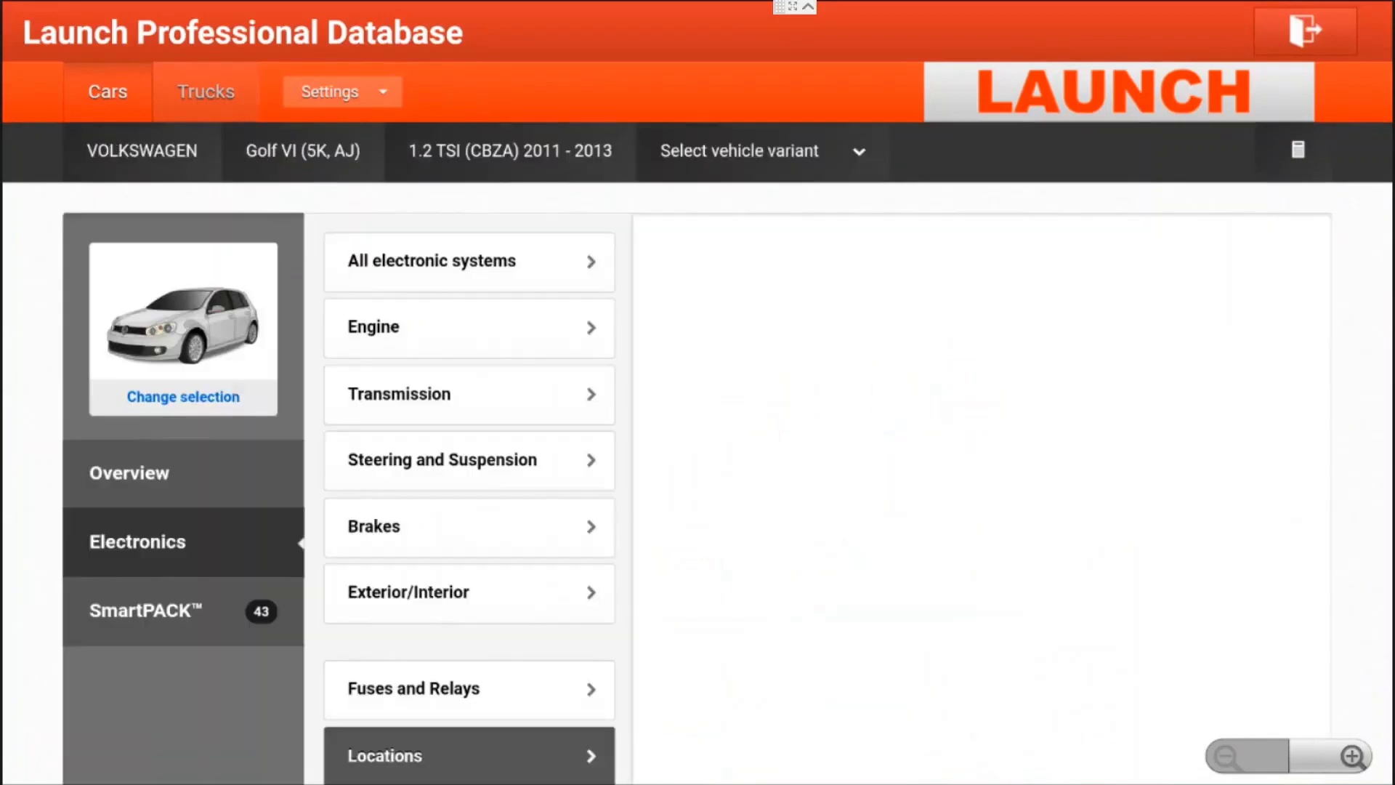
Step: Examine the top view of the grounding points and return to the overview
left_click_drag(159, 674, 146, 517)
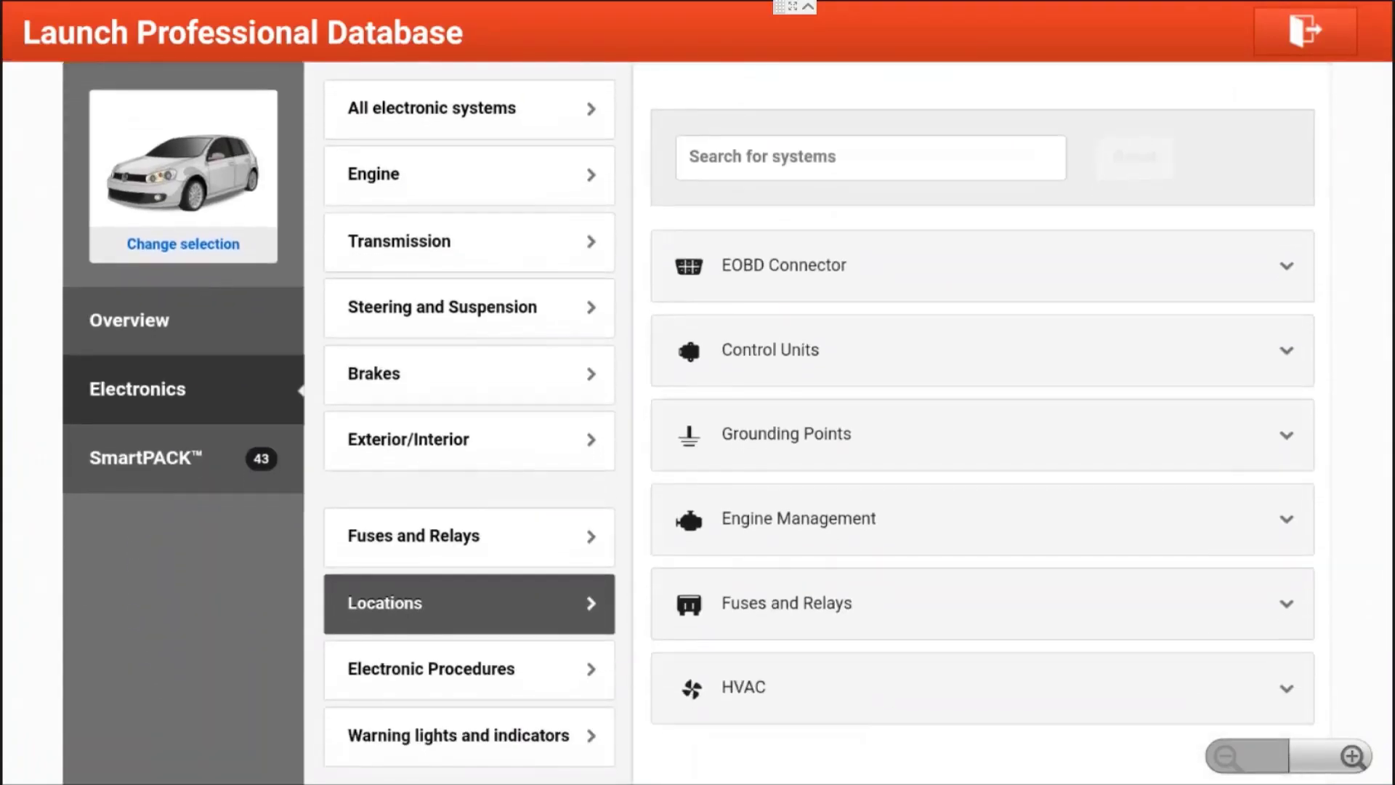
left_click(797, 419)
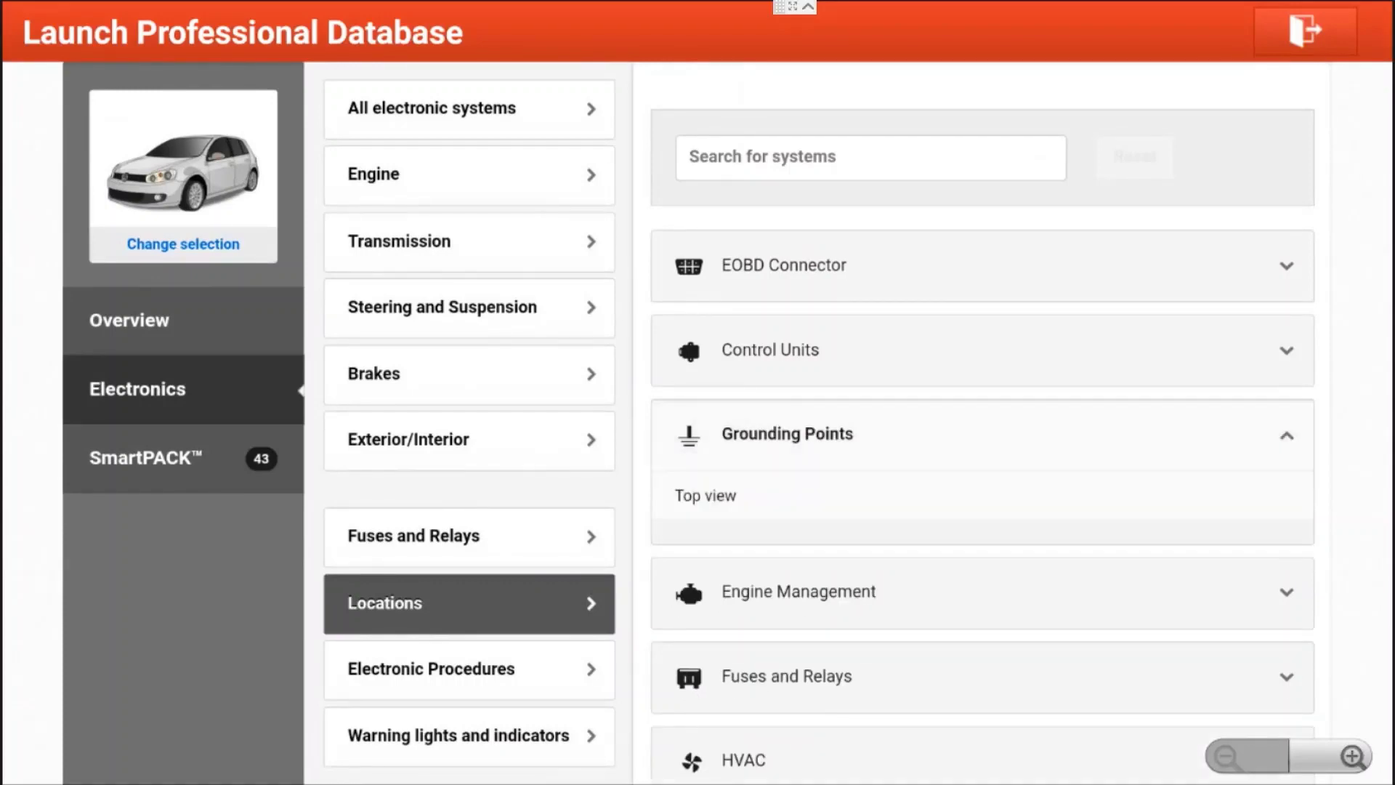
left_click(708, 499)
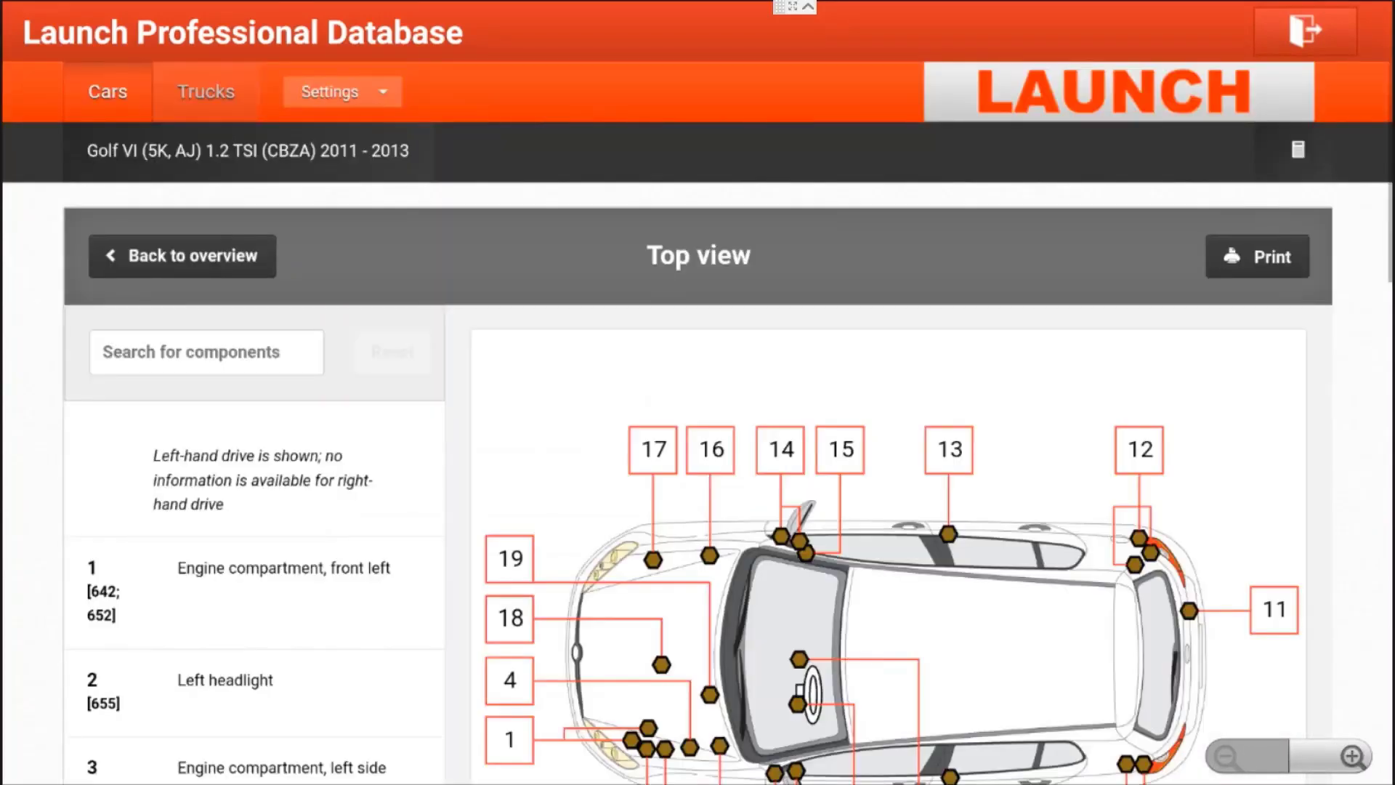
left_click_drag(233, 639, 230, 492)
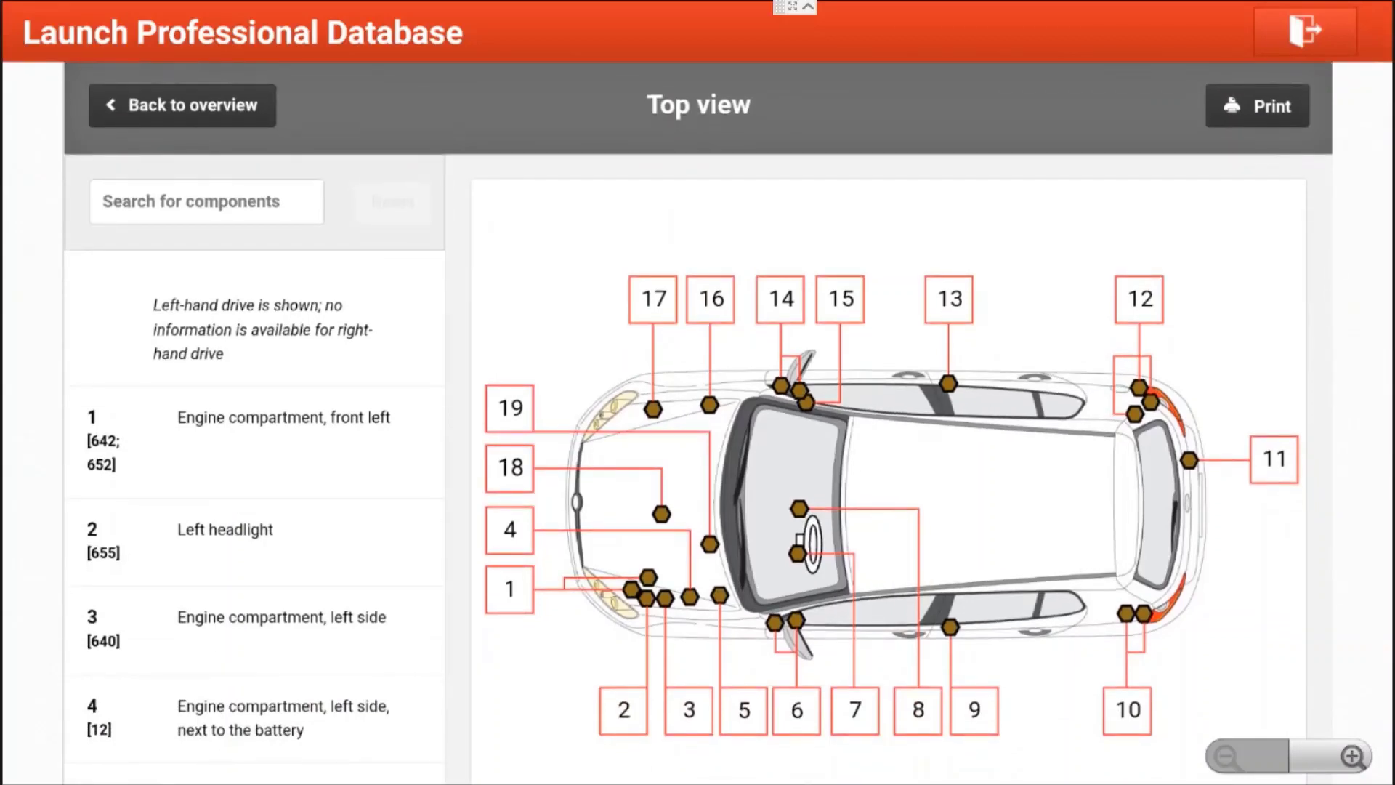
left_click(184, 109)
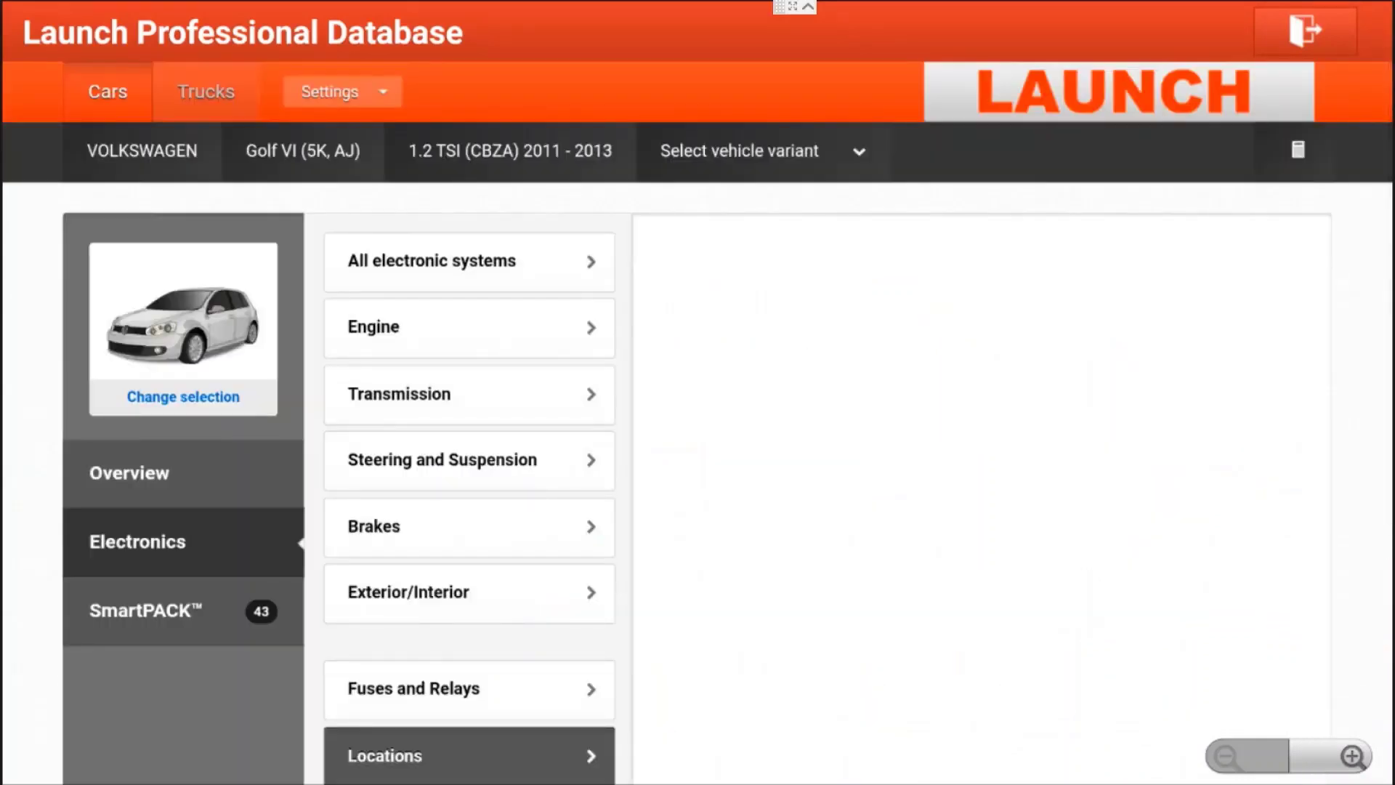
Step: Display the warning lights and indicators and read the description and solution for the red gear-shaped warning light
left_click_drag(359, 586, 351, 363)
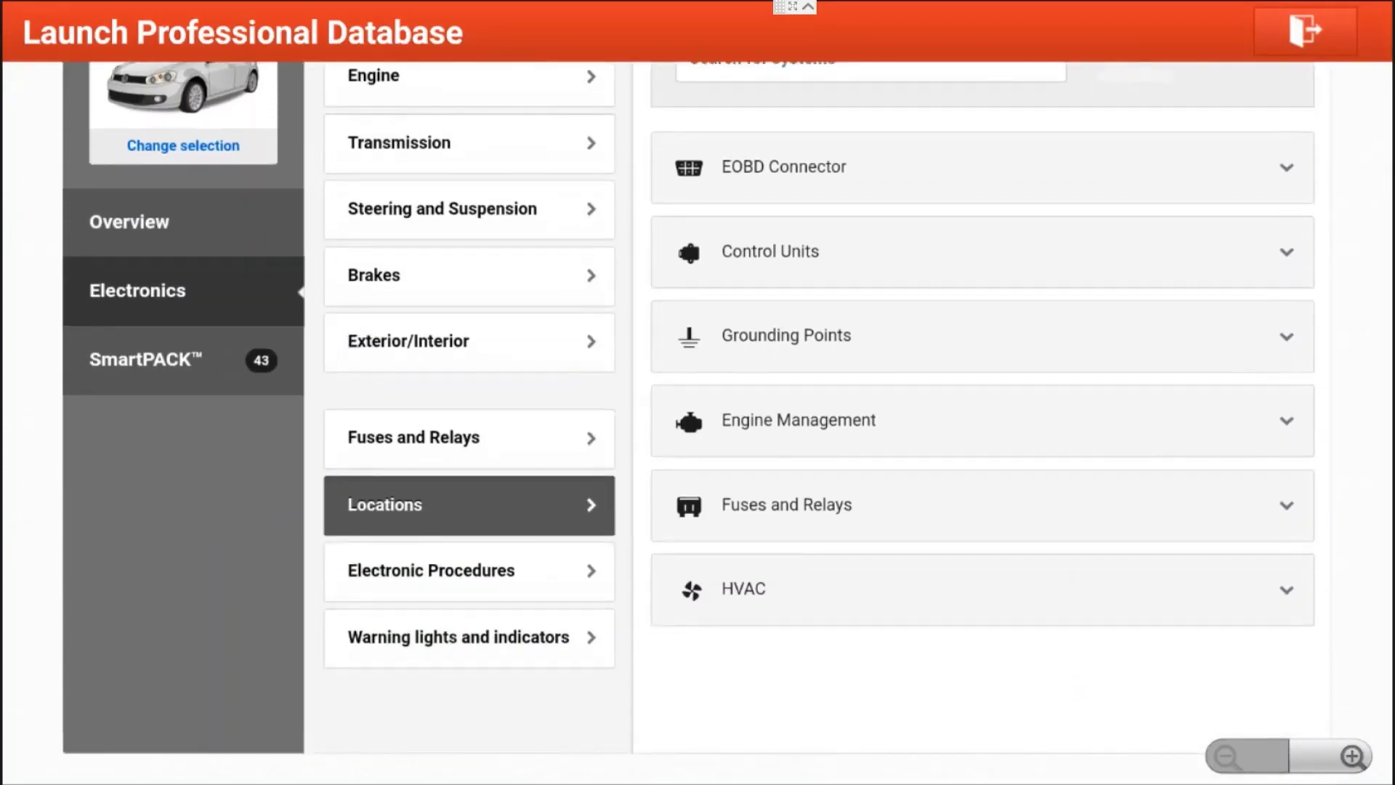
left_click(468, 638)
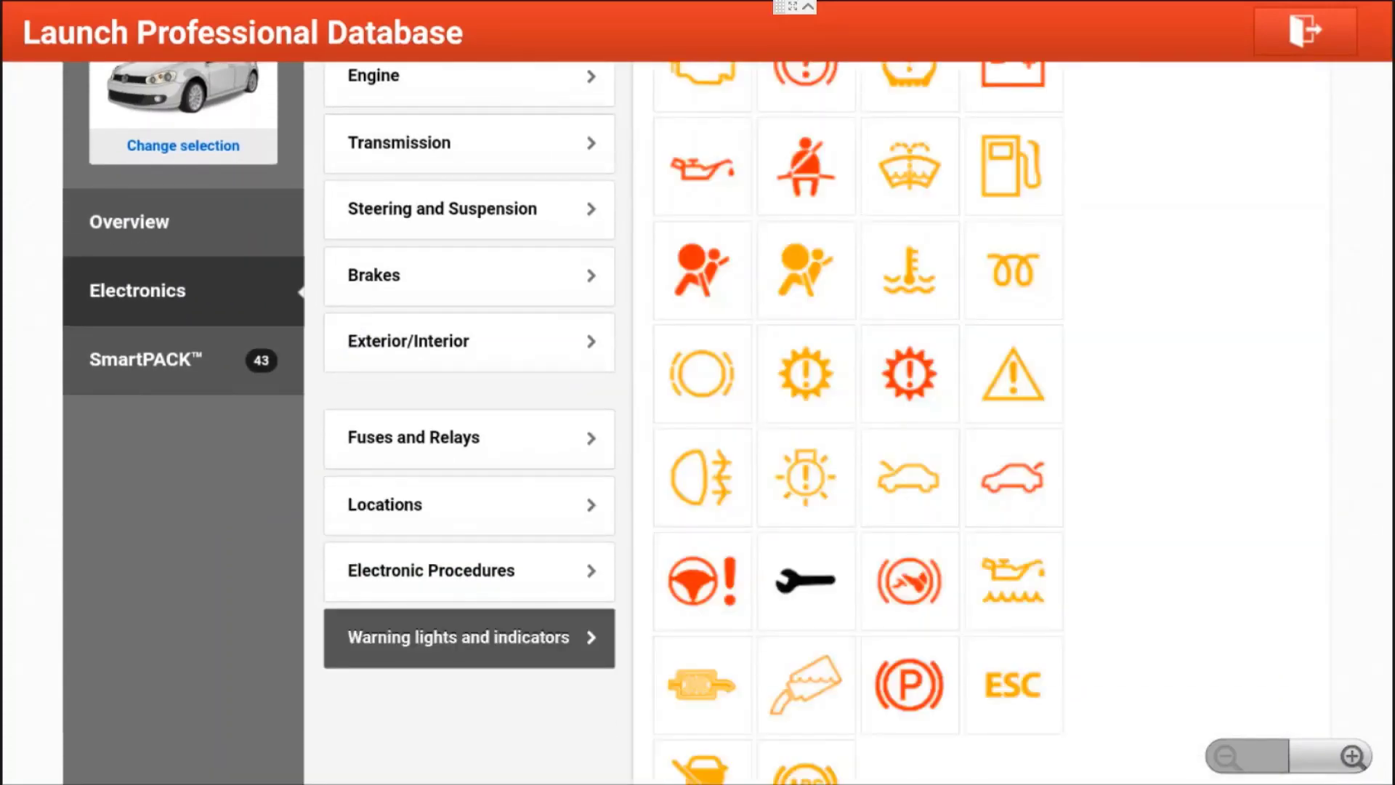
left_click(910, 374)
left_click_drag(642, 624, 642, 343)
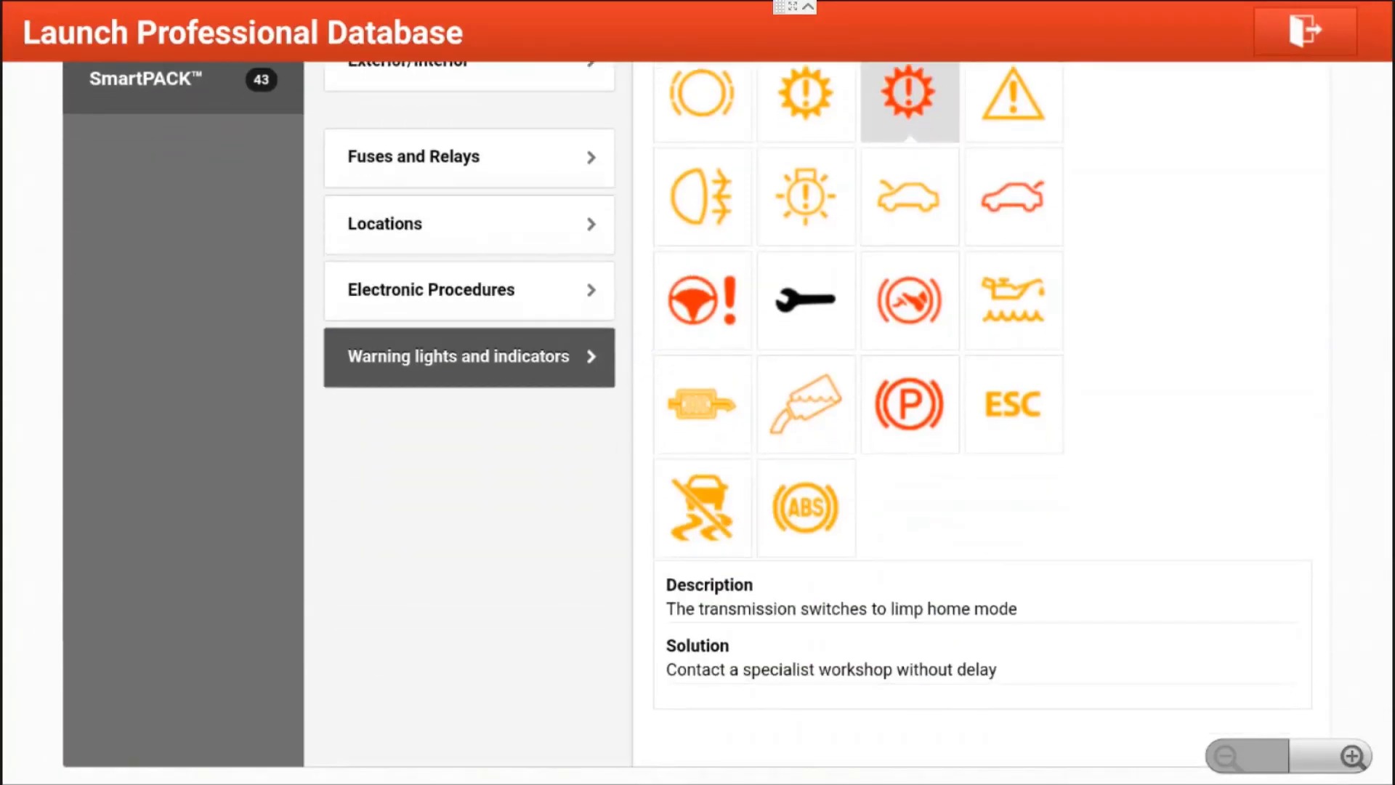
left_click_drag(702, 218, 707, 298)
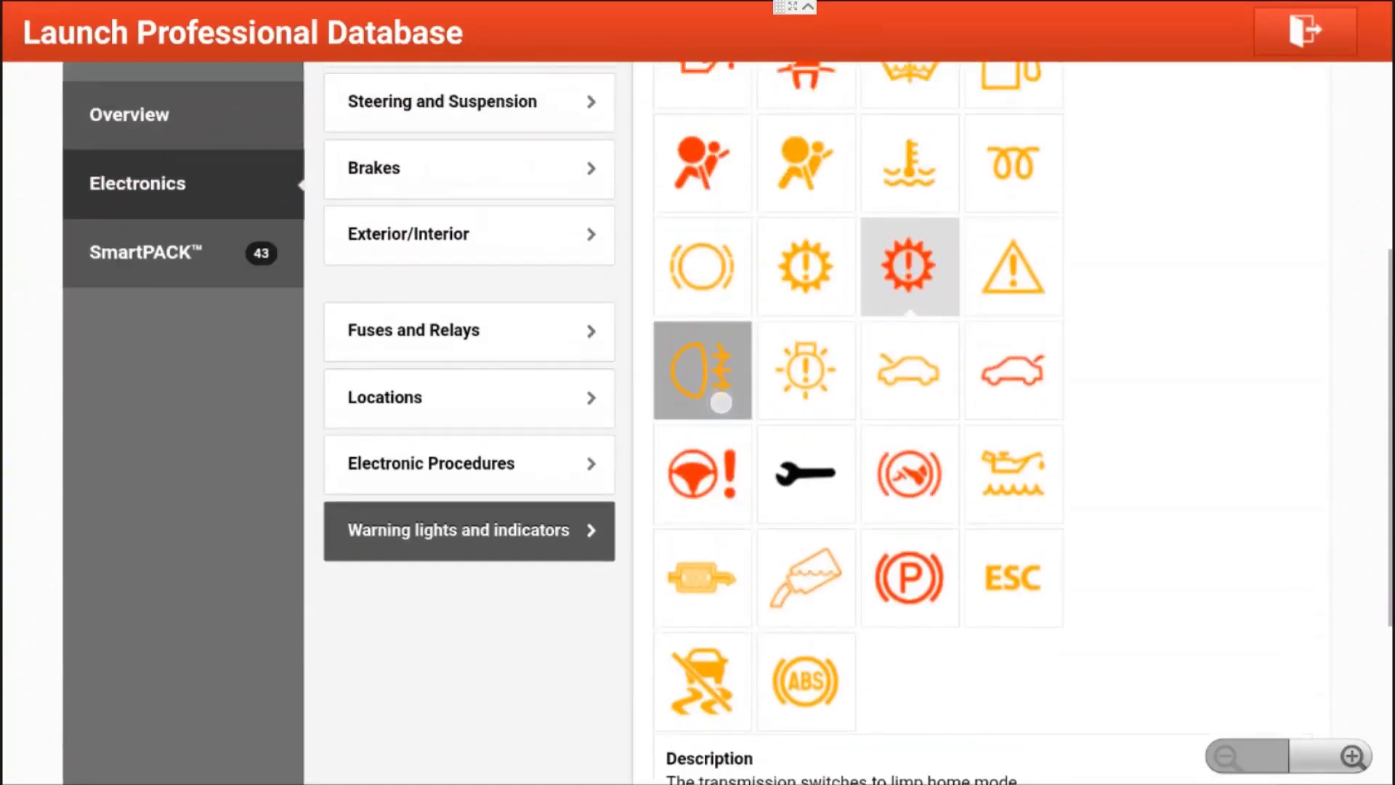
left_click_drag(721, 402, 790, 734)
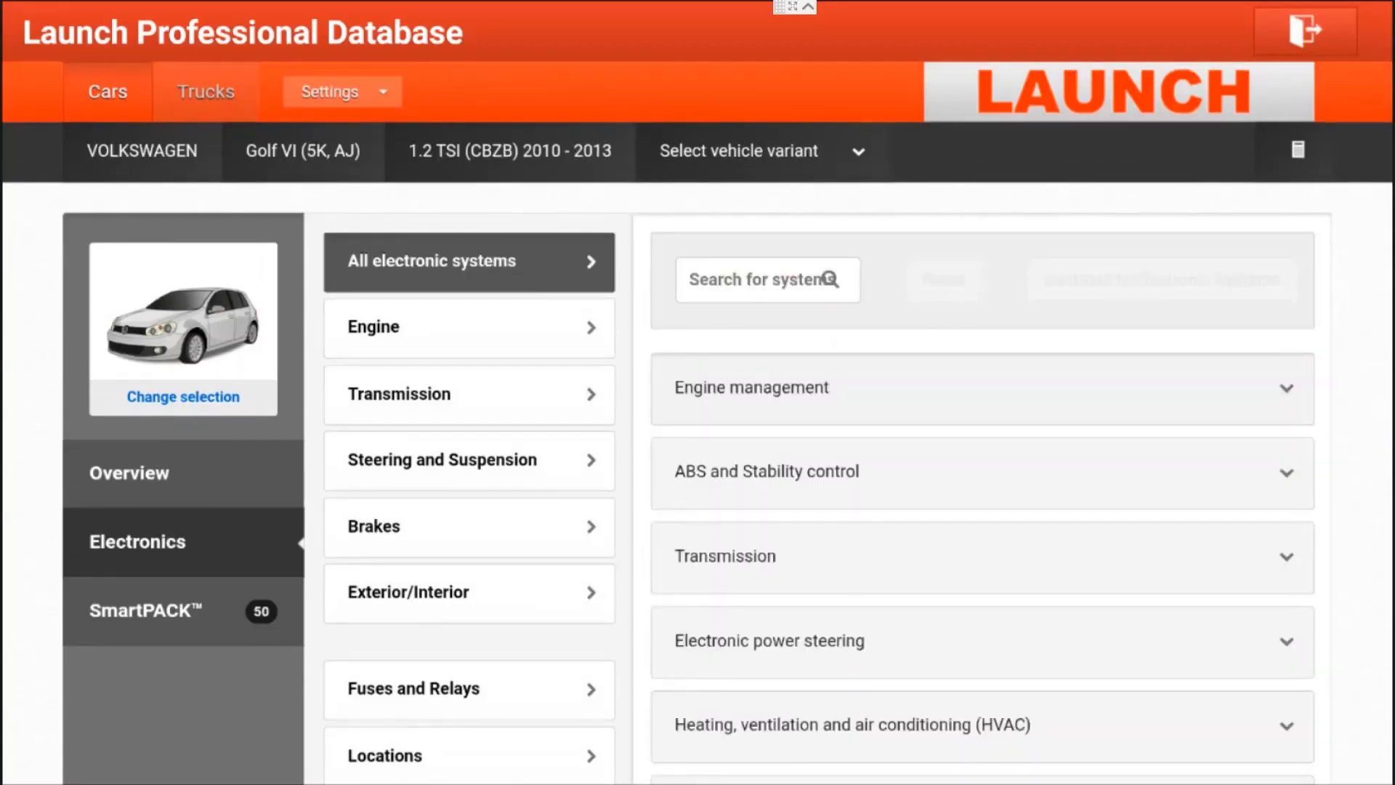
Step: Select the Siemens, Simos 10 engine management system for the 1.2 TSI (CBZB) and continue to its electronic systems
left_click(1287, 376)
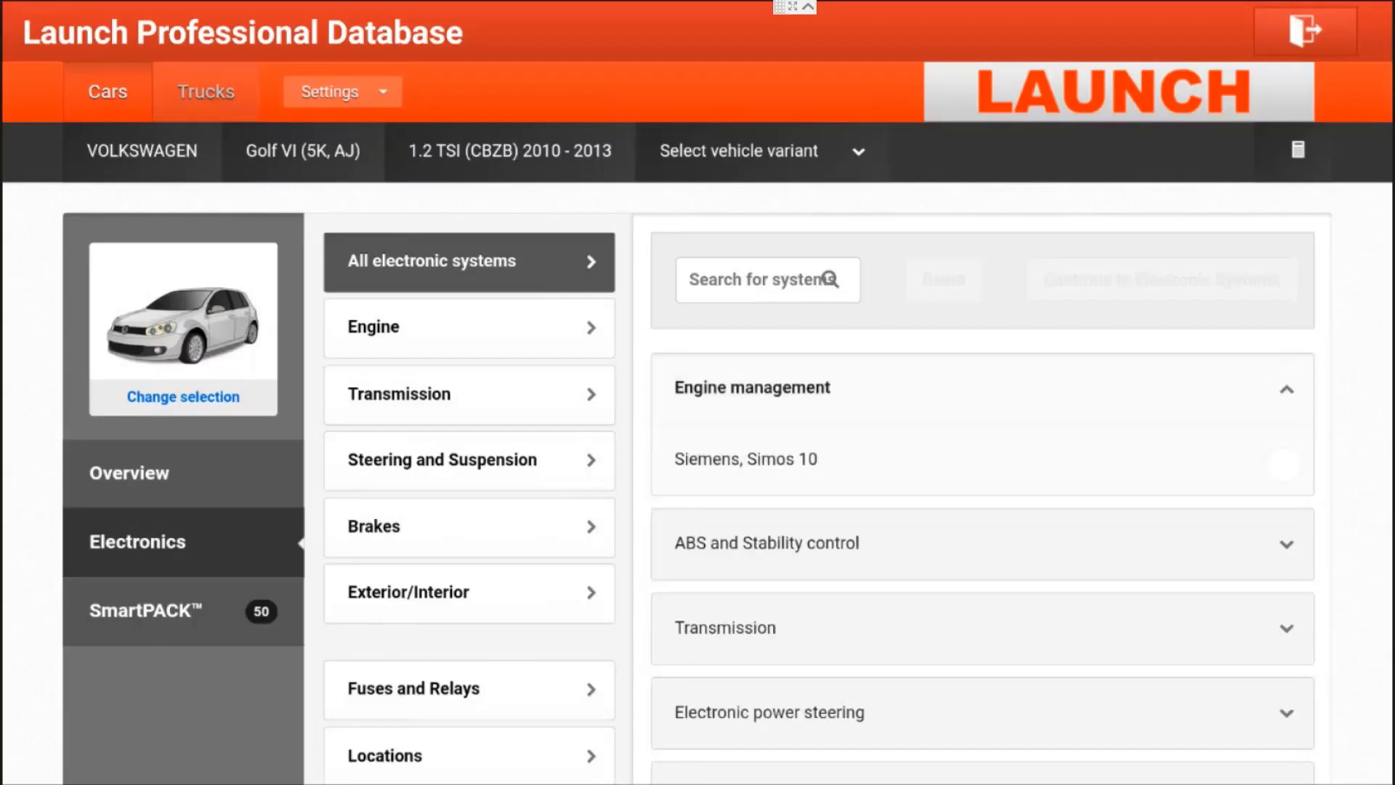
left_click(1284, 463)
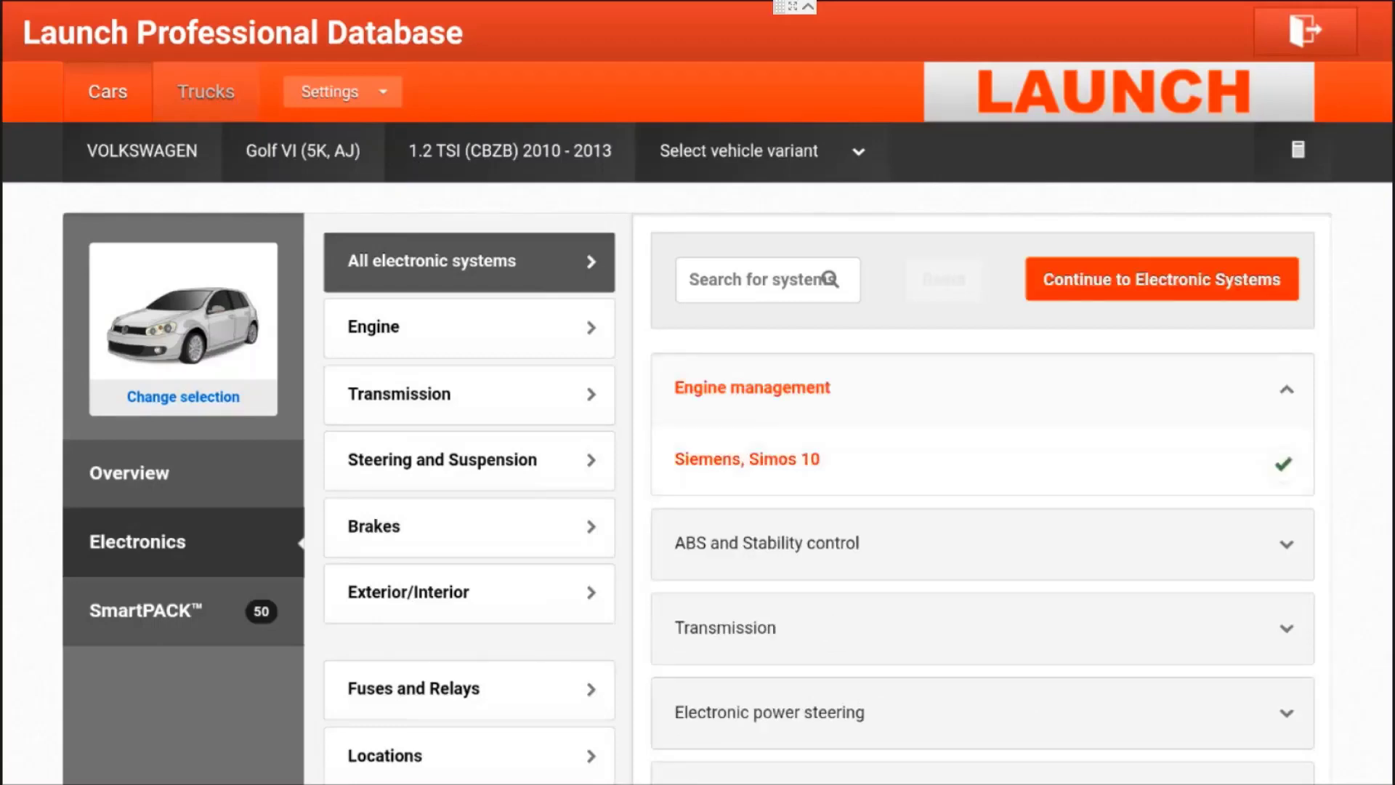
left_click(1162, 279)
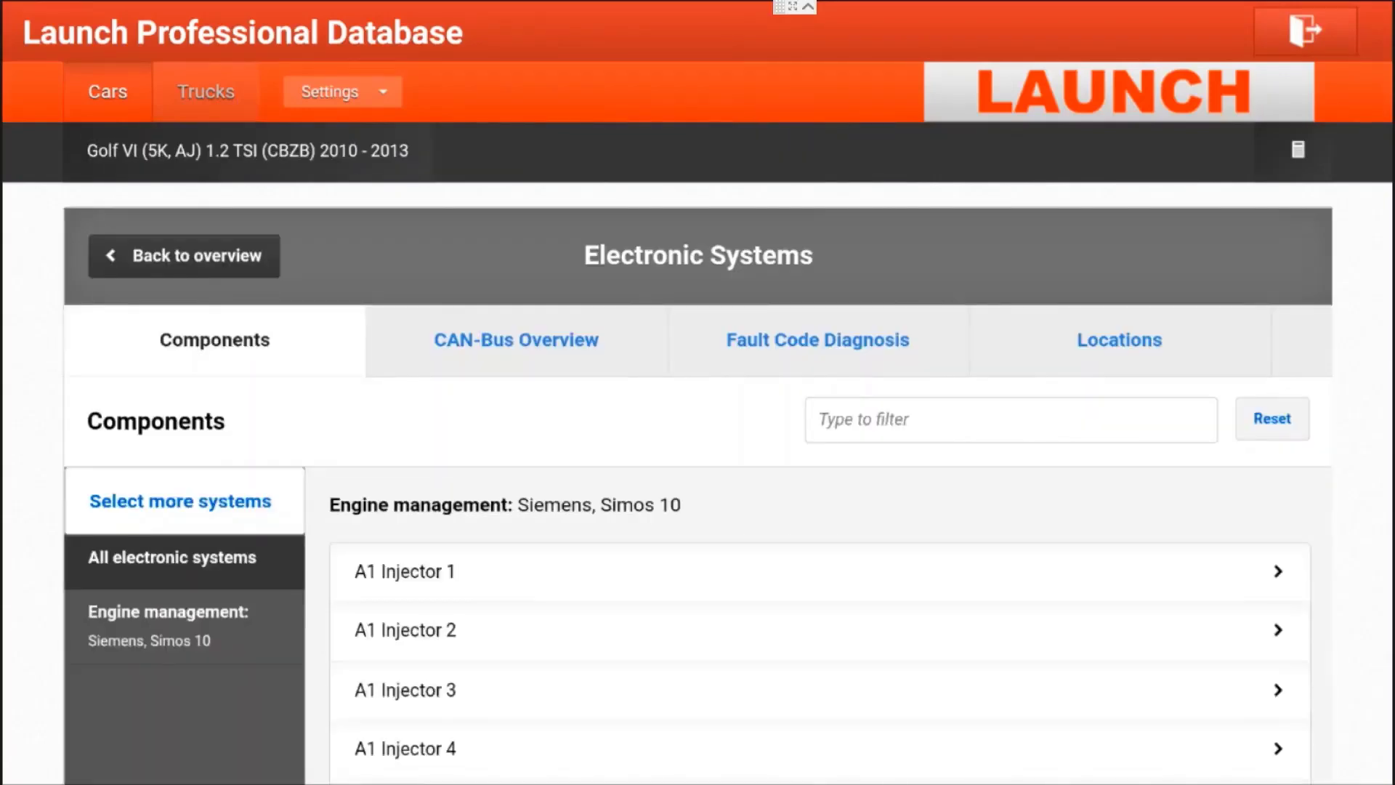
Step: View the Fault Code Diagnosis page and examine the engine management inputs and outputs in the CAN-Bus Overview
left_click(800, 345)
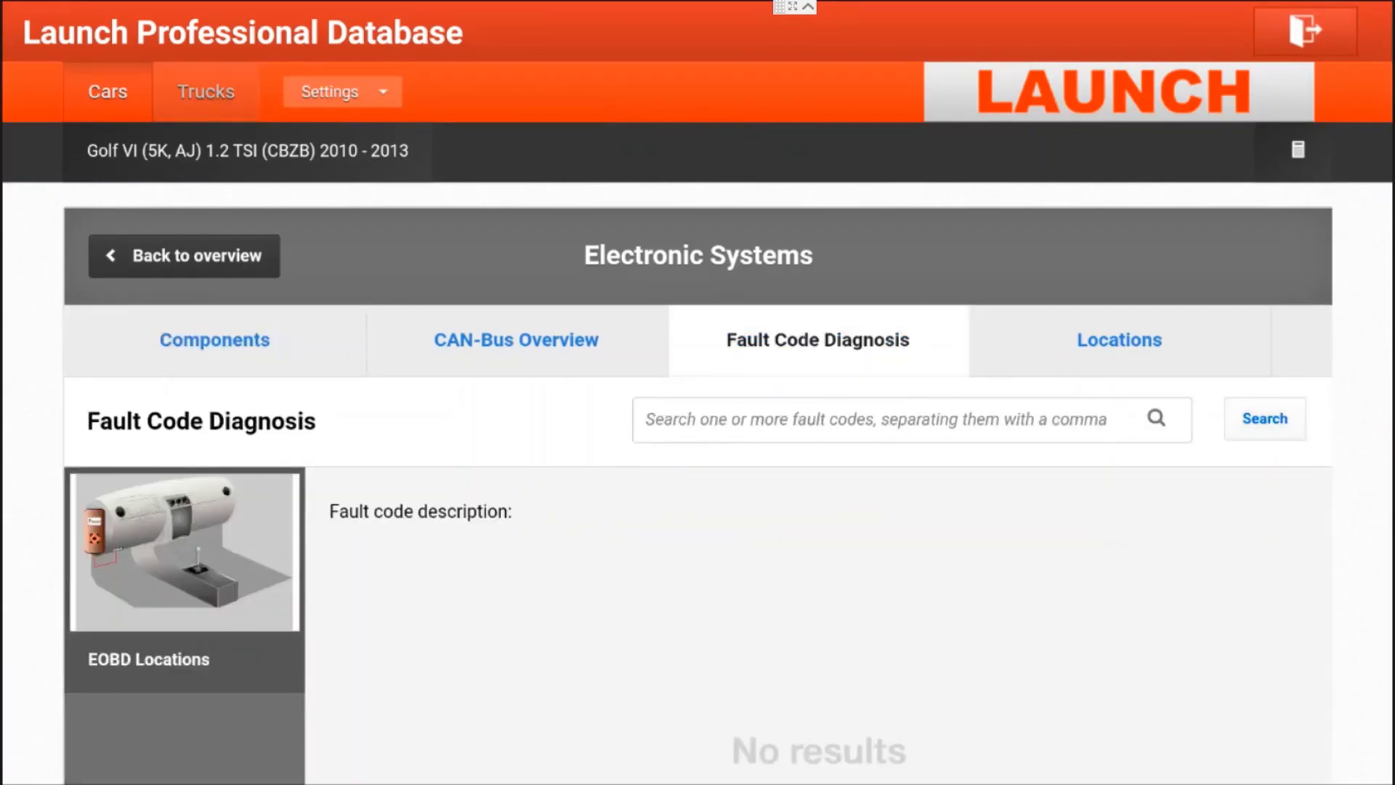
left_click(506, 338)
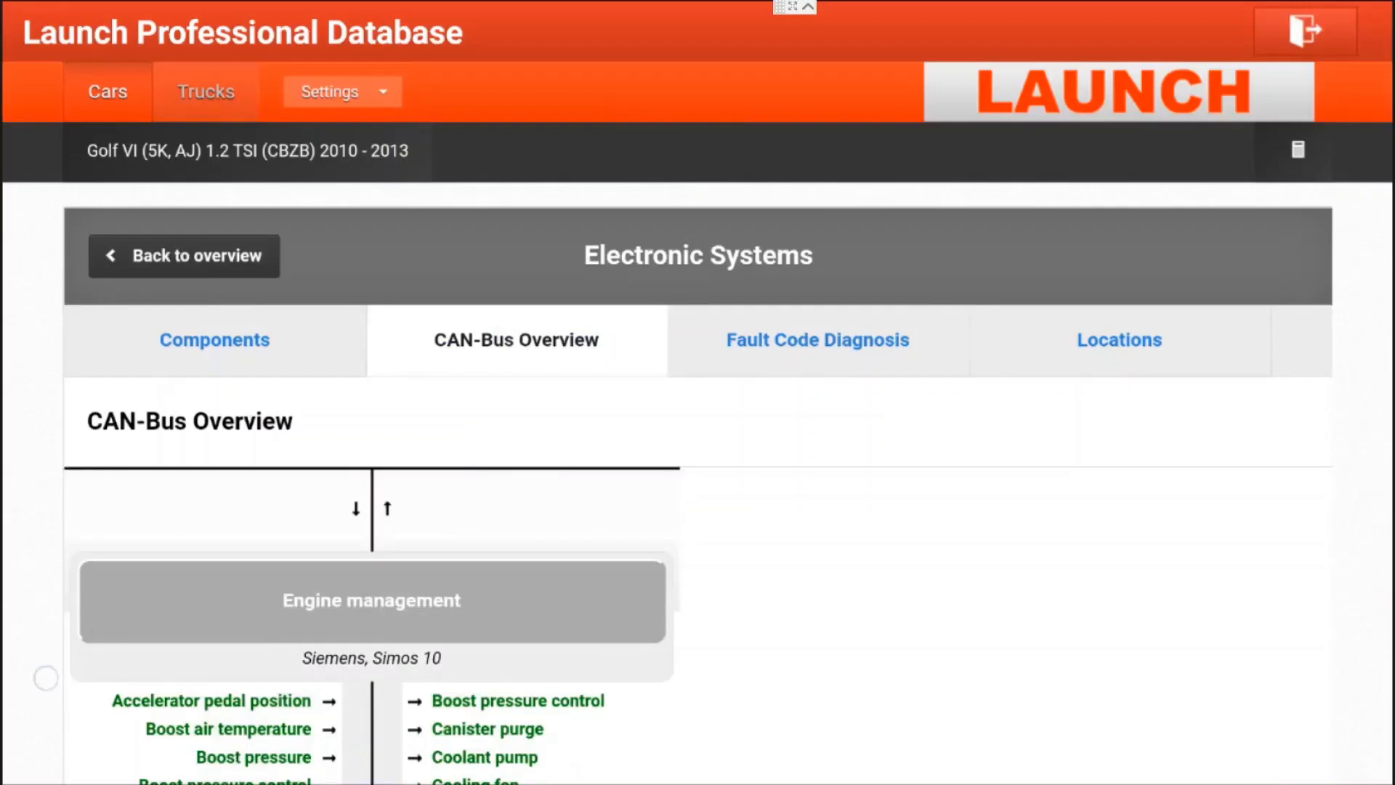
scroll(46, 677, "down", 5)
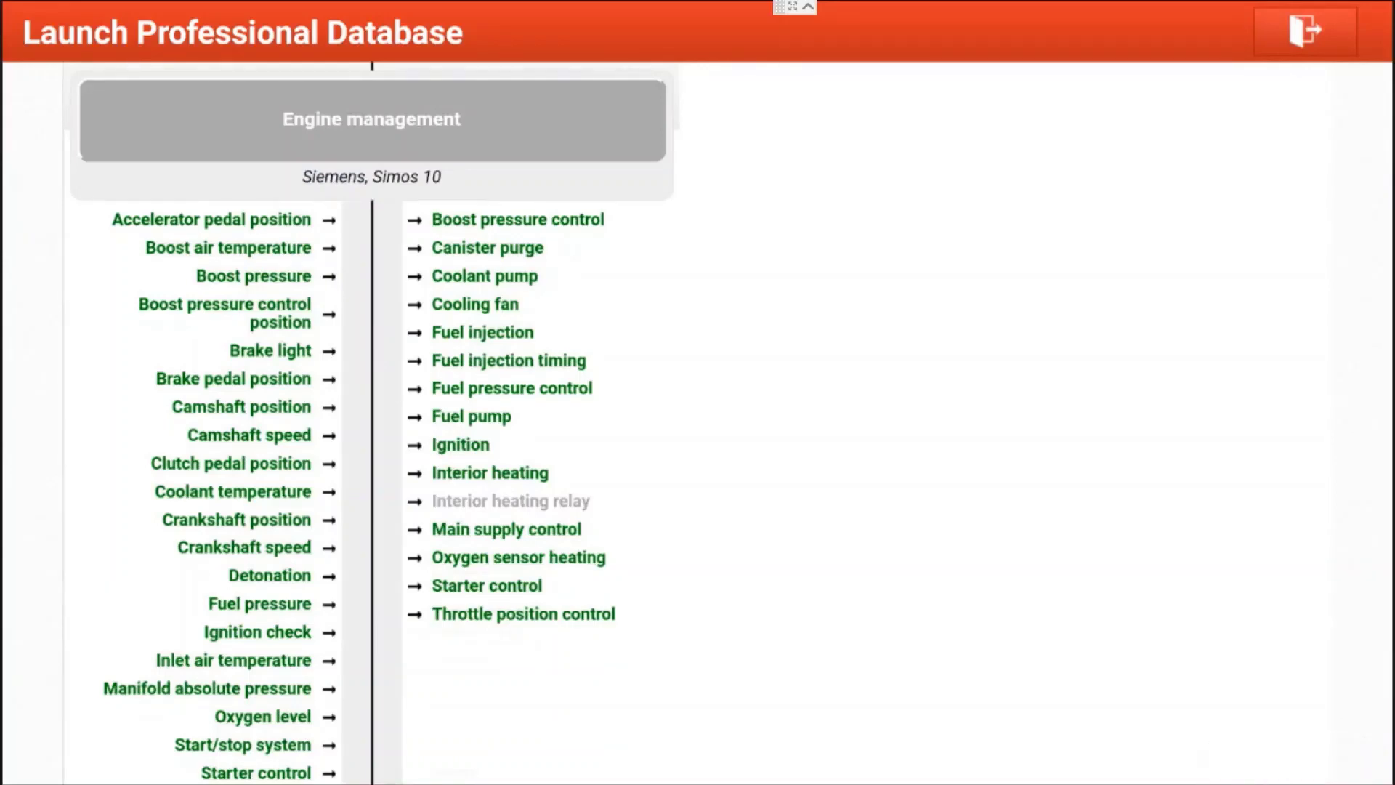
Step: Open the diagnosis of coolant temperature sensor 1 from the engine management inputs and view its wiring diagram, location and picture
left_click(232, 491)
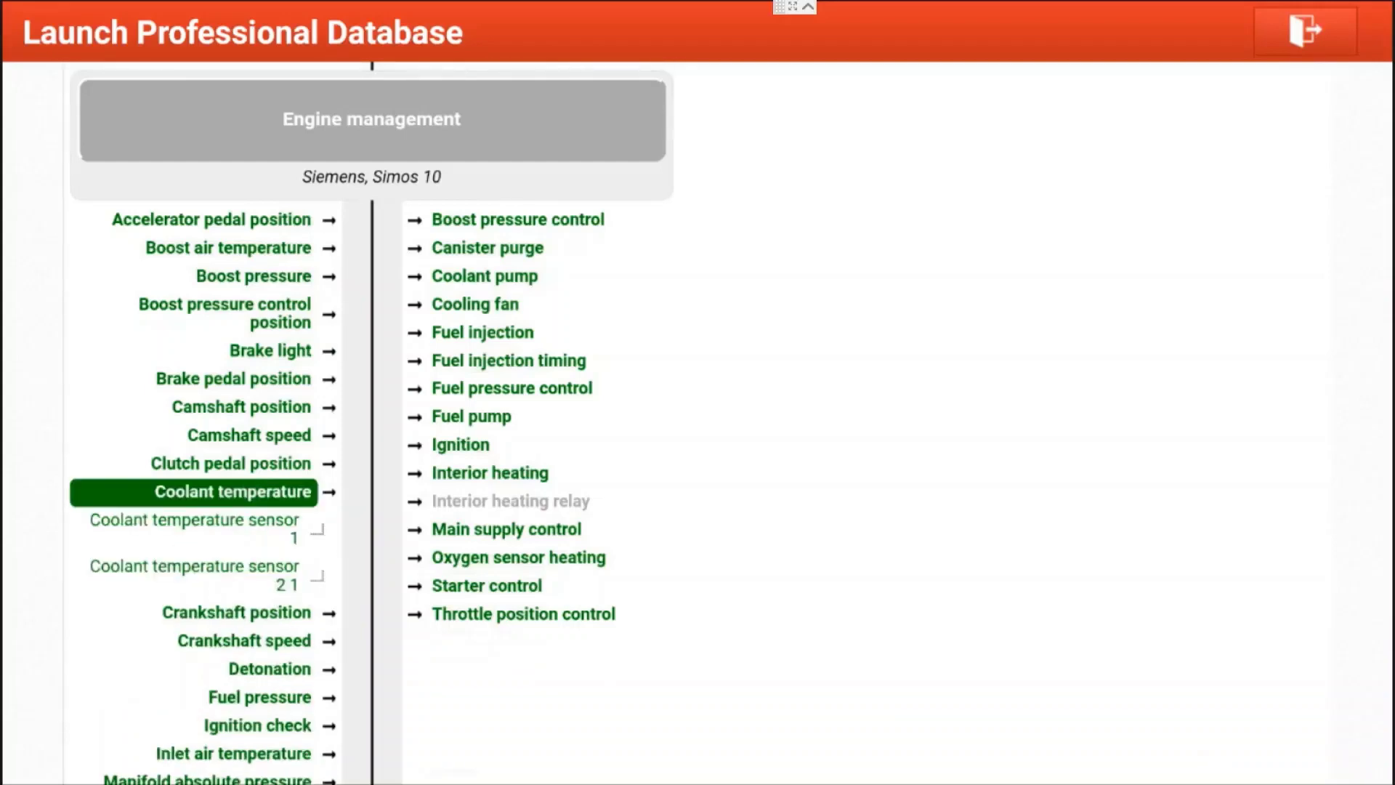
left_click(197, 528)
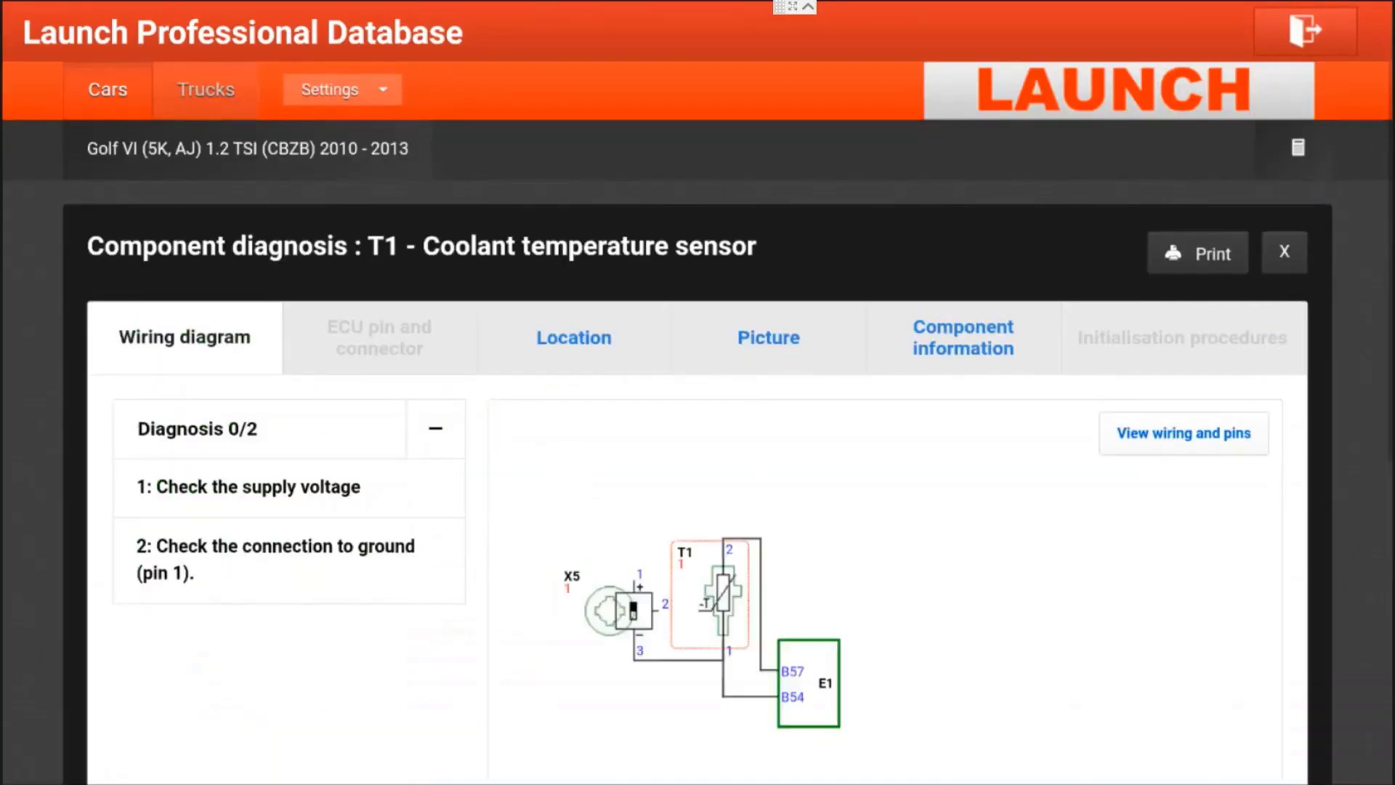
left_click_drag(233, 698, 233, 589)
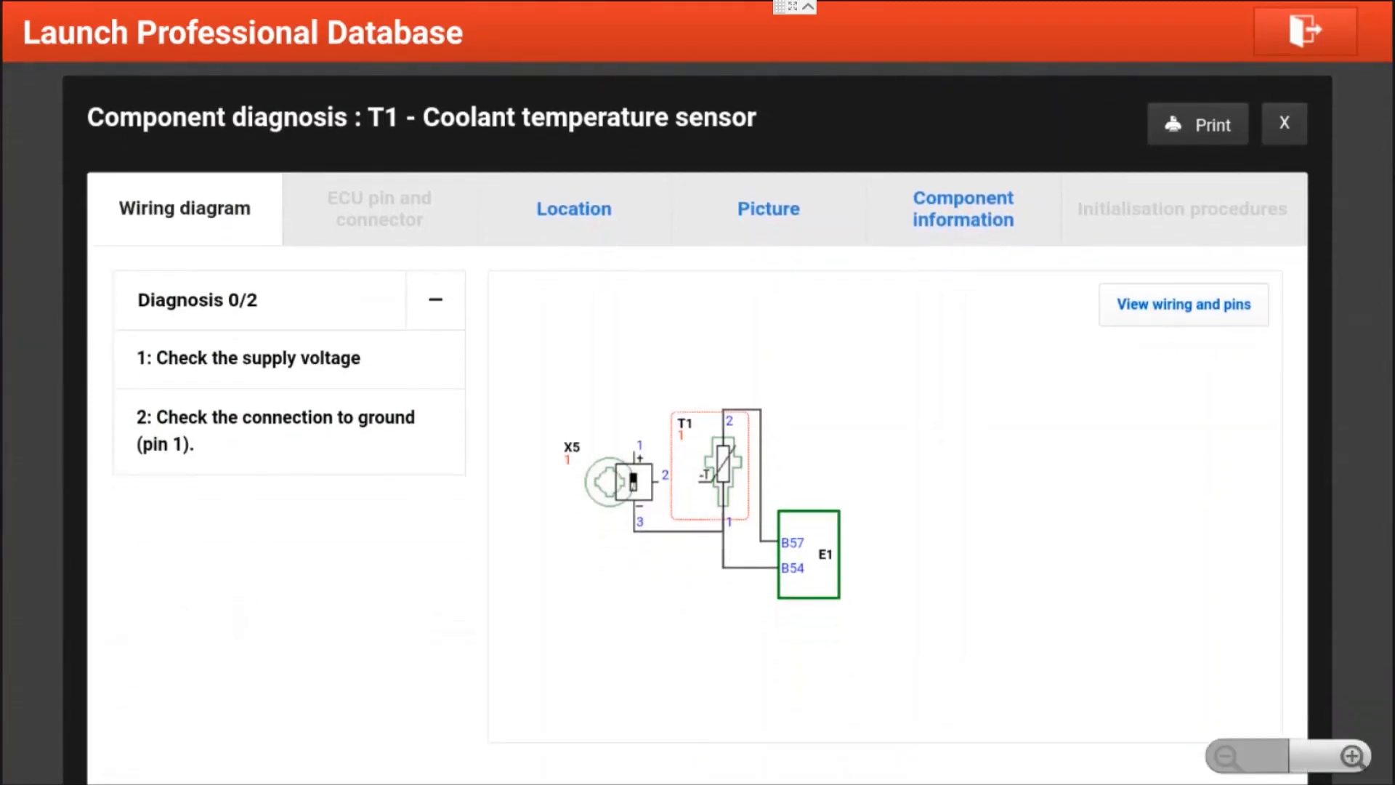
left_click(573, 209)
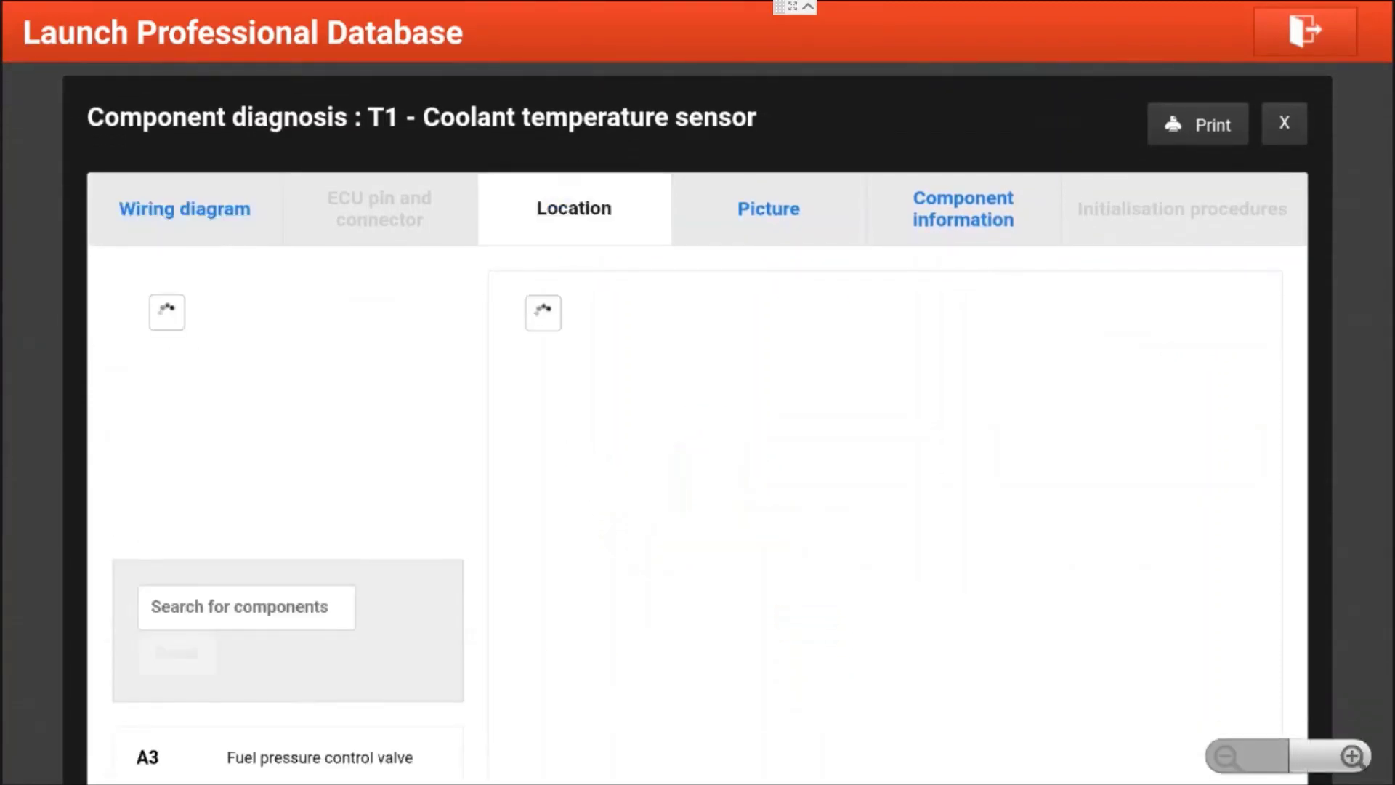
mouse_move(308, 719)
left_mouse_down()
mouse_move(304, 528)
mouse_move(313, 745)
left_mouse_up()
left_click(751, 232)
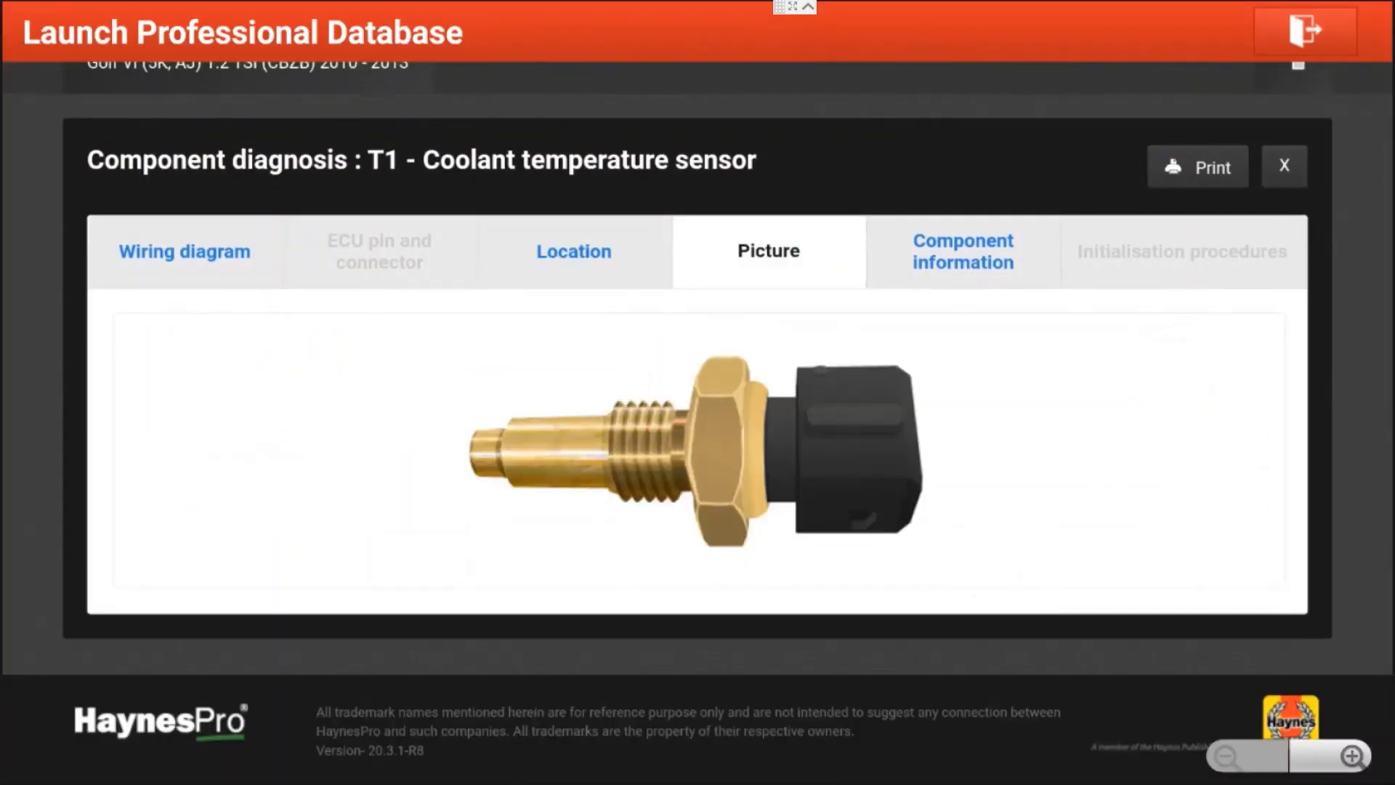
Step: Read the Function, Specification and Diagnostics sections of the coolant temperature sensor's component information and return to the top
left_click(964, 252)
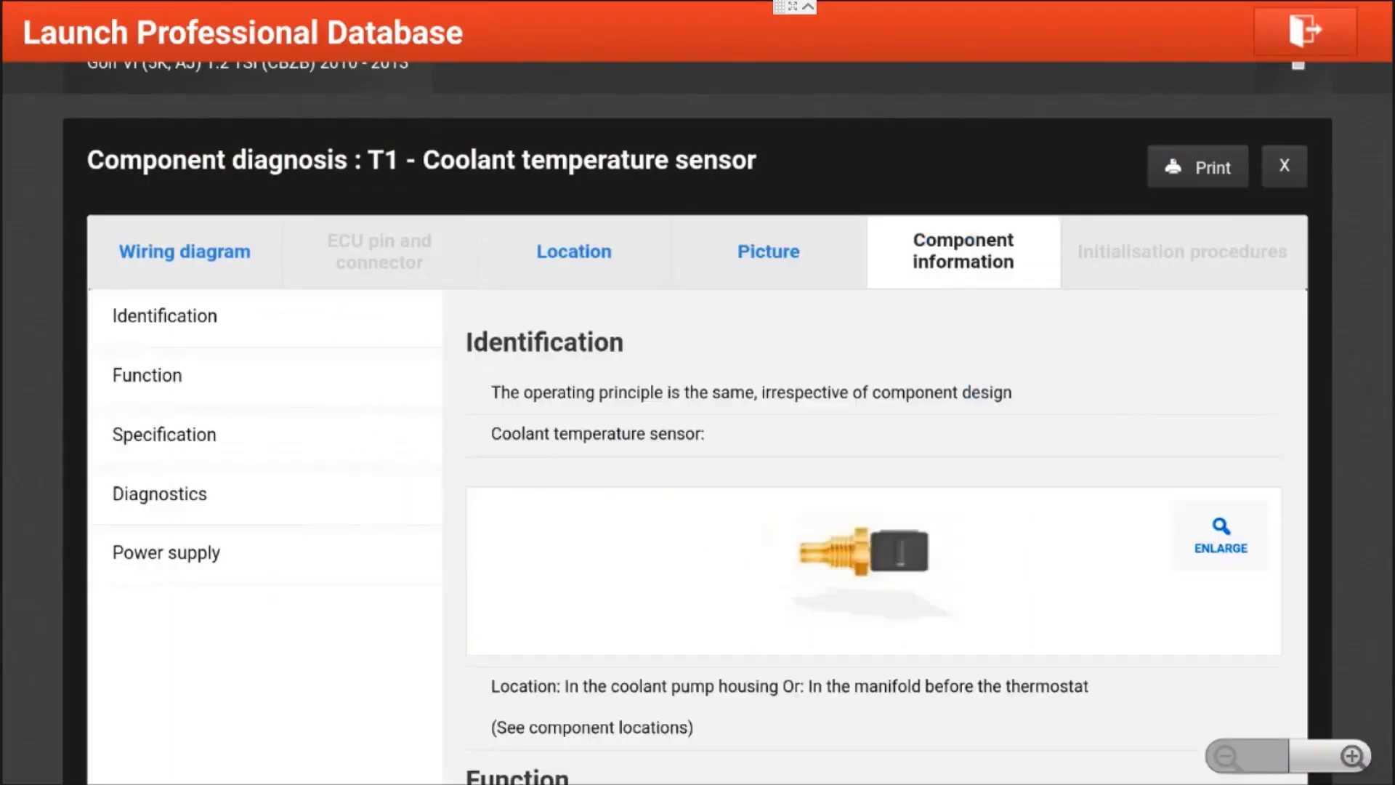
left_click(153, 372)
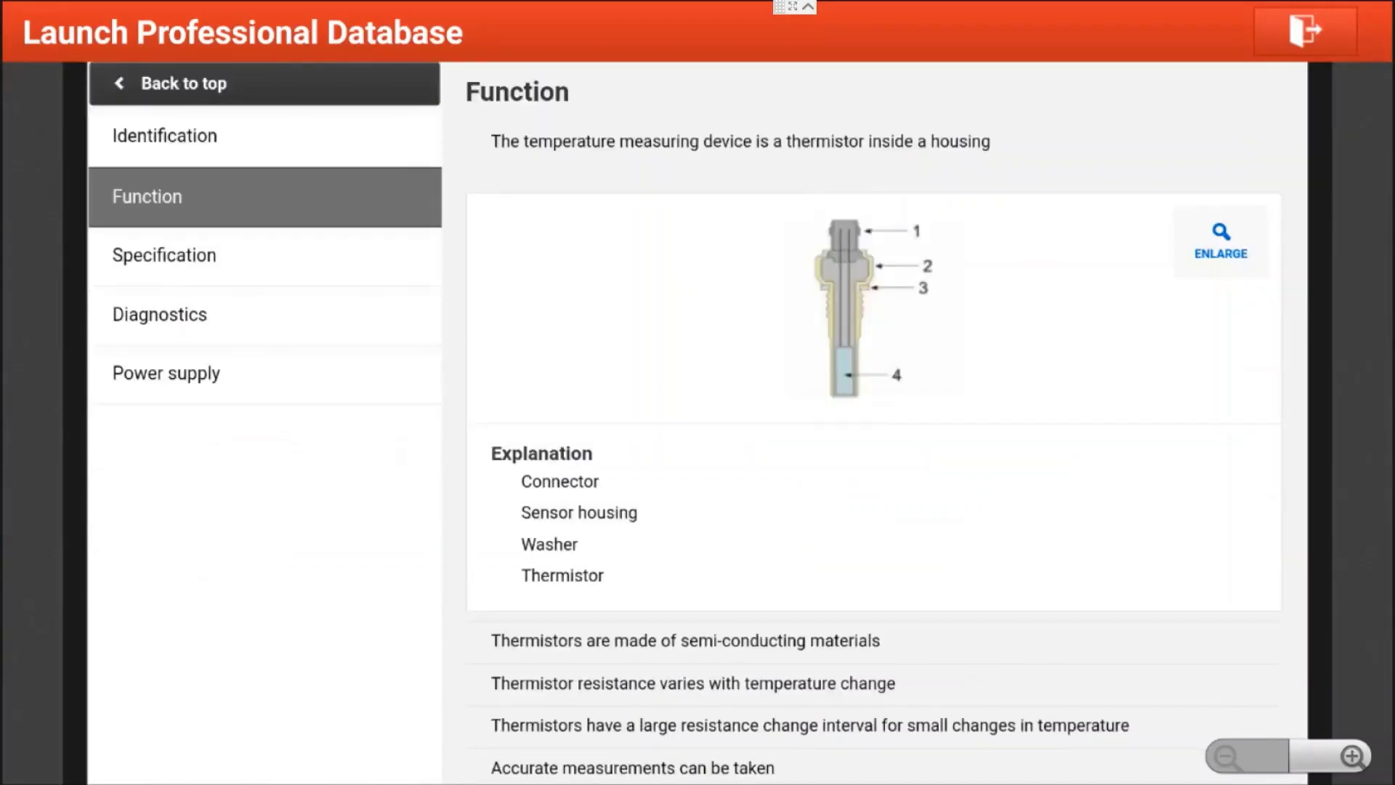
left_click(138, 262)
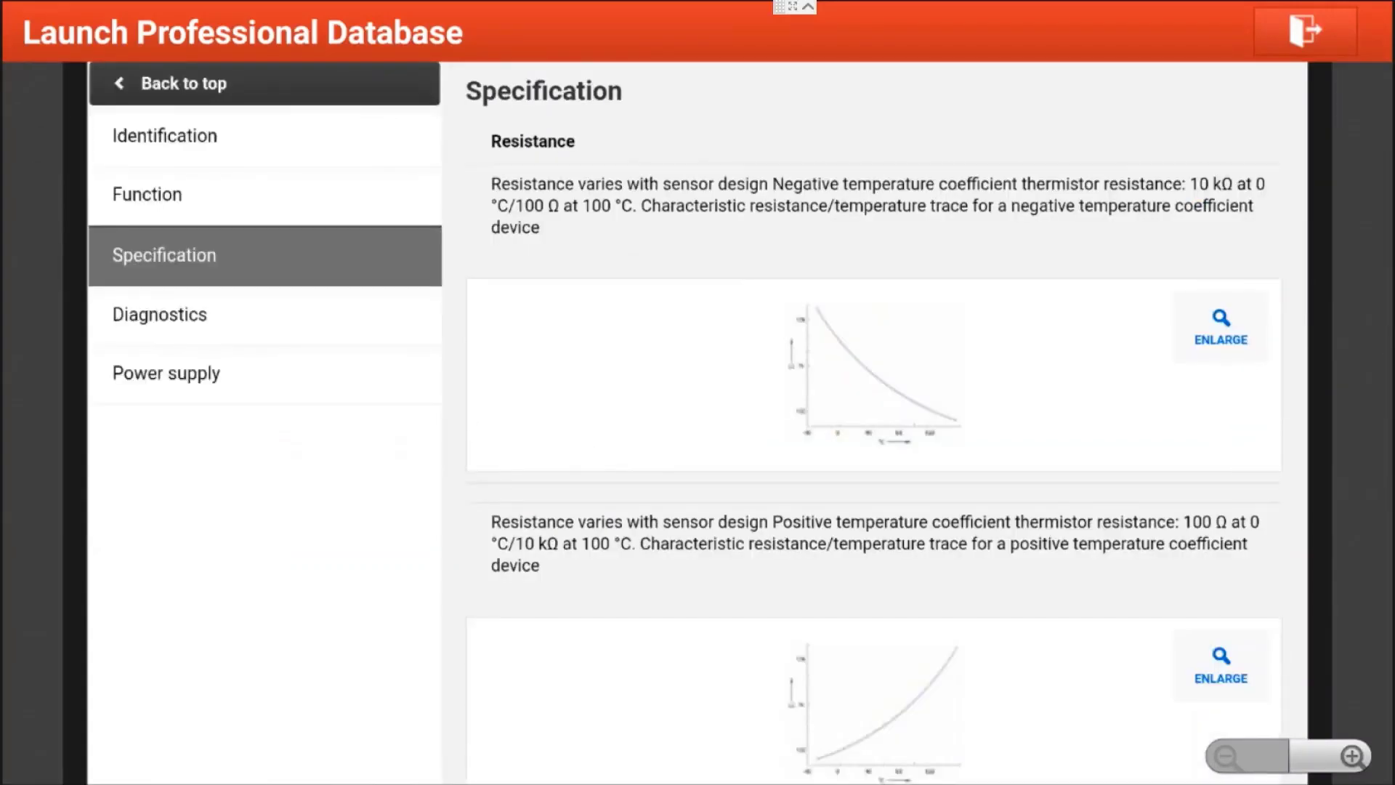
left_click(155, 314)
left_click(183, 83)
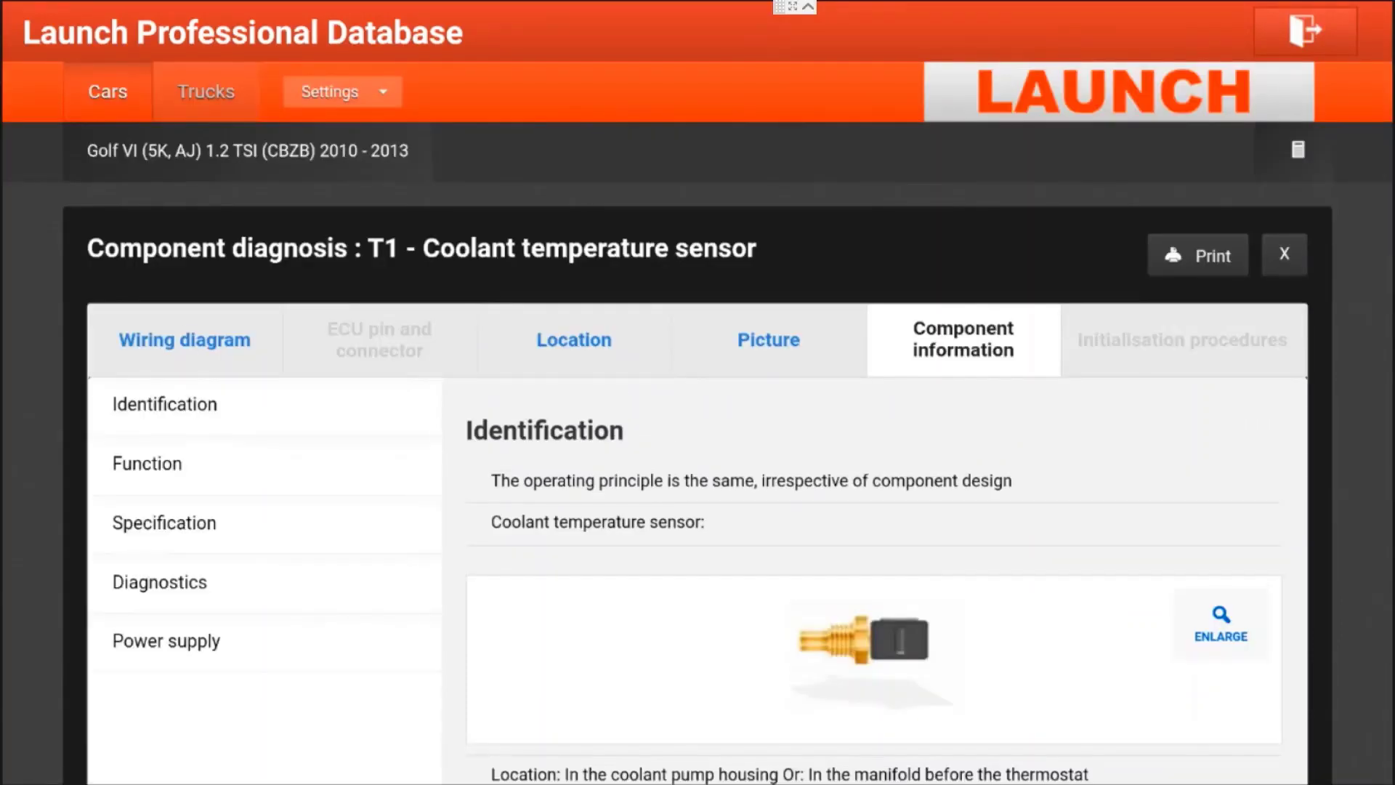
Step: Run the coolant temperature sensor's supply voltage check, answering No to both voltage questions and changing the first answer to Yes
left_click(187, 339)
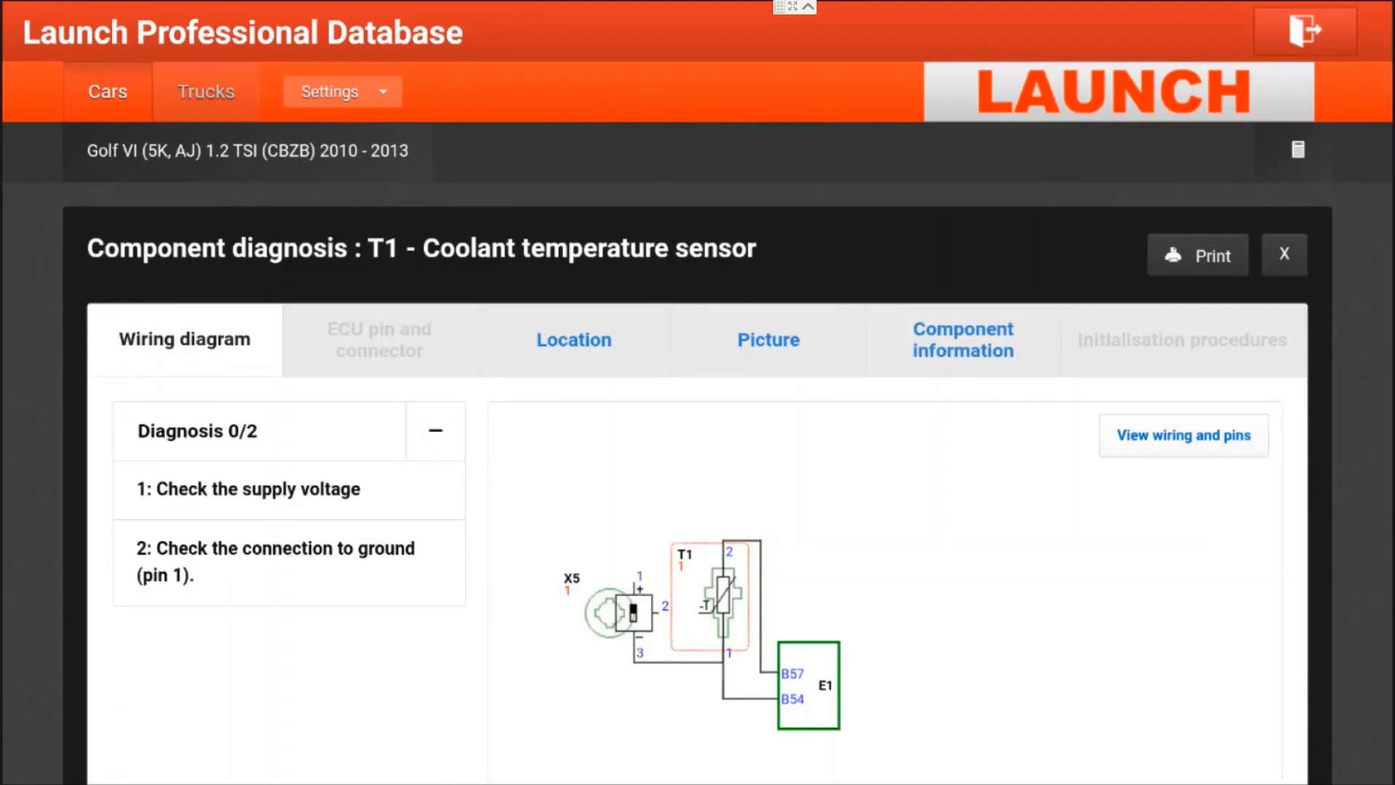
left_click_drag(323, 701, 293, 576)
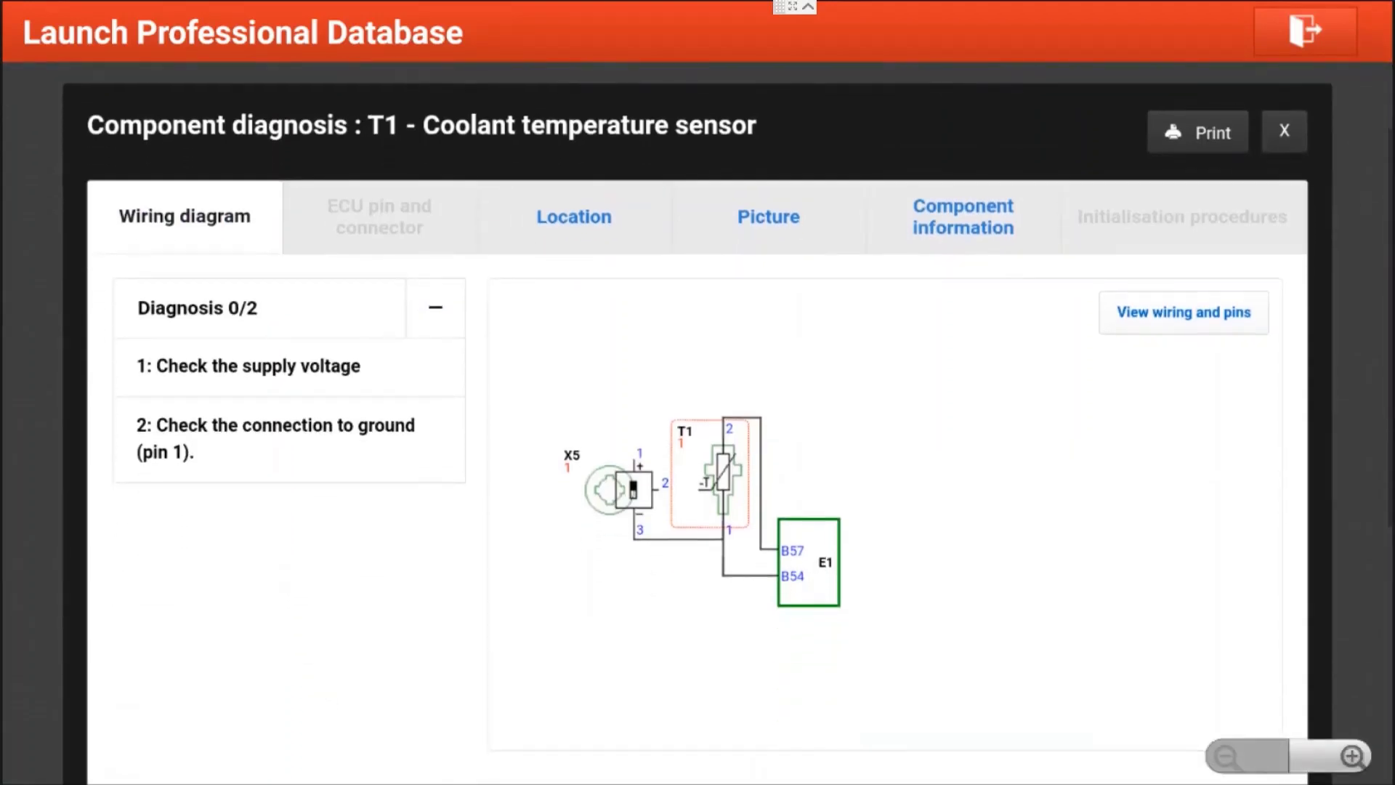
left_click(305, 369)
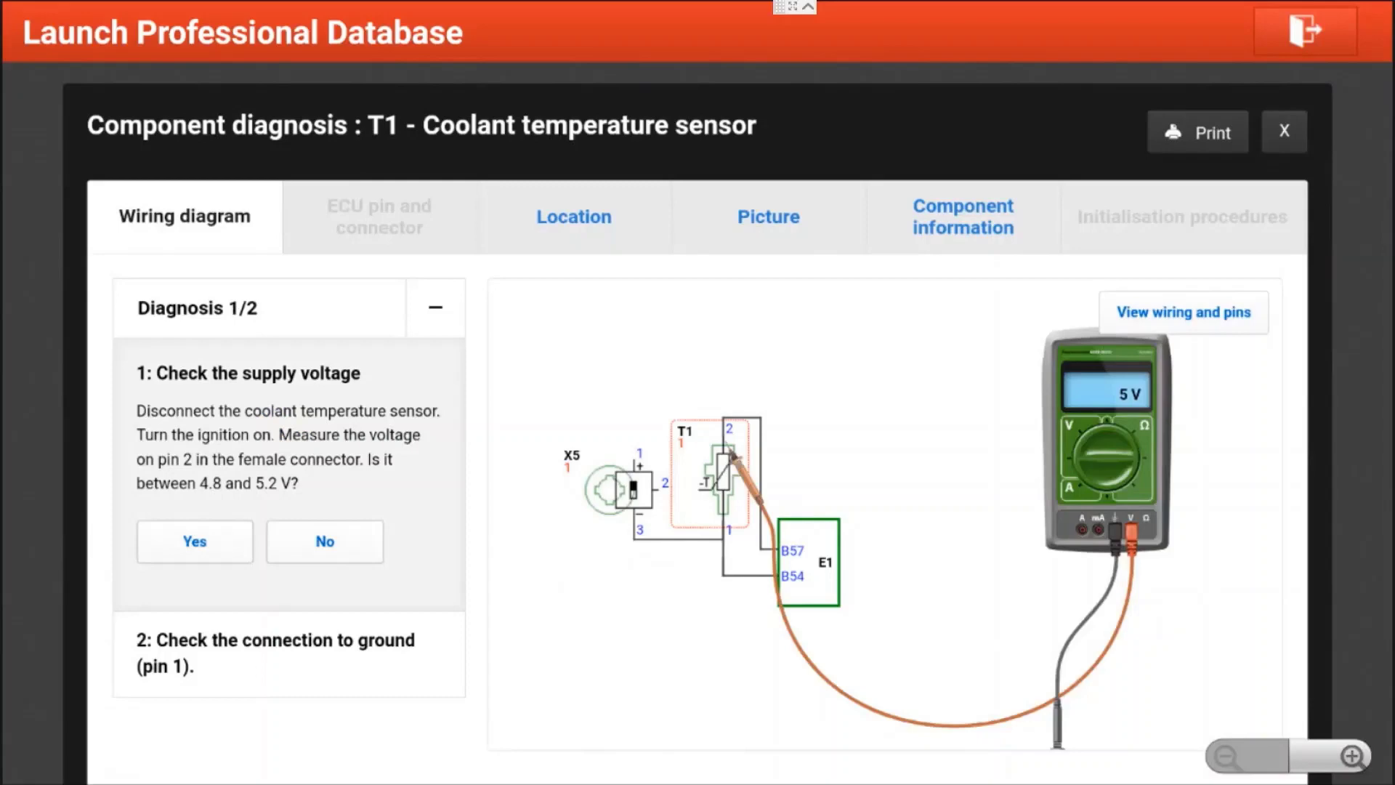
left_click(324, 542)
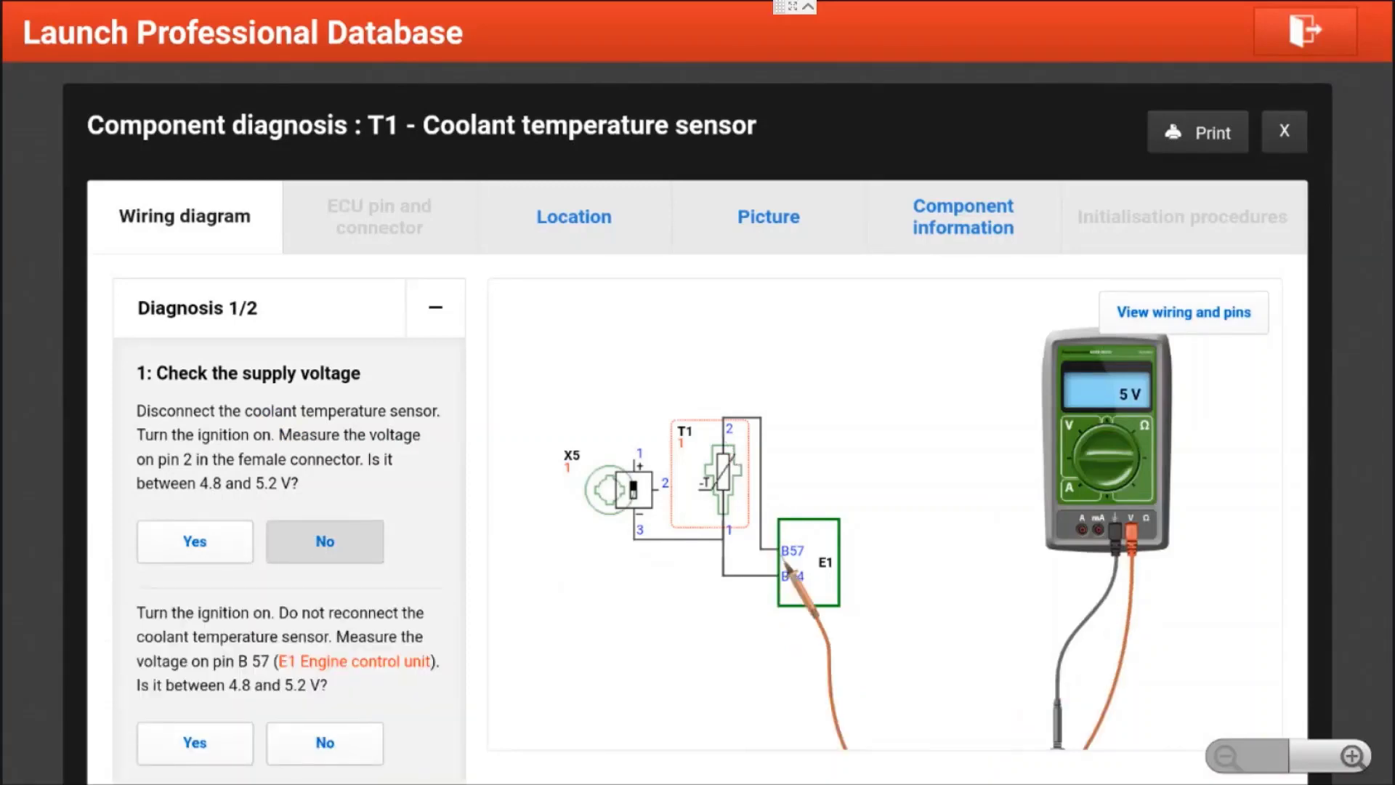
scroll(508, 656, "down", 3)
left_click(325, 507)
mouse_move(498, 659)
left_mouse_down()
mouse_move(483, 589)
mouse_move(493, 670)
left_mouse_up()
left_click(195, 312)
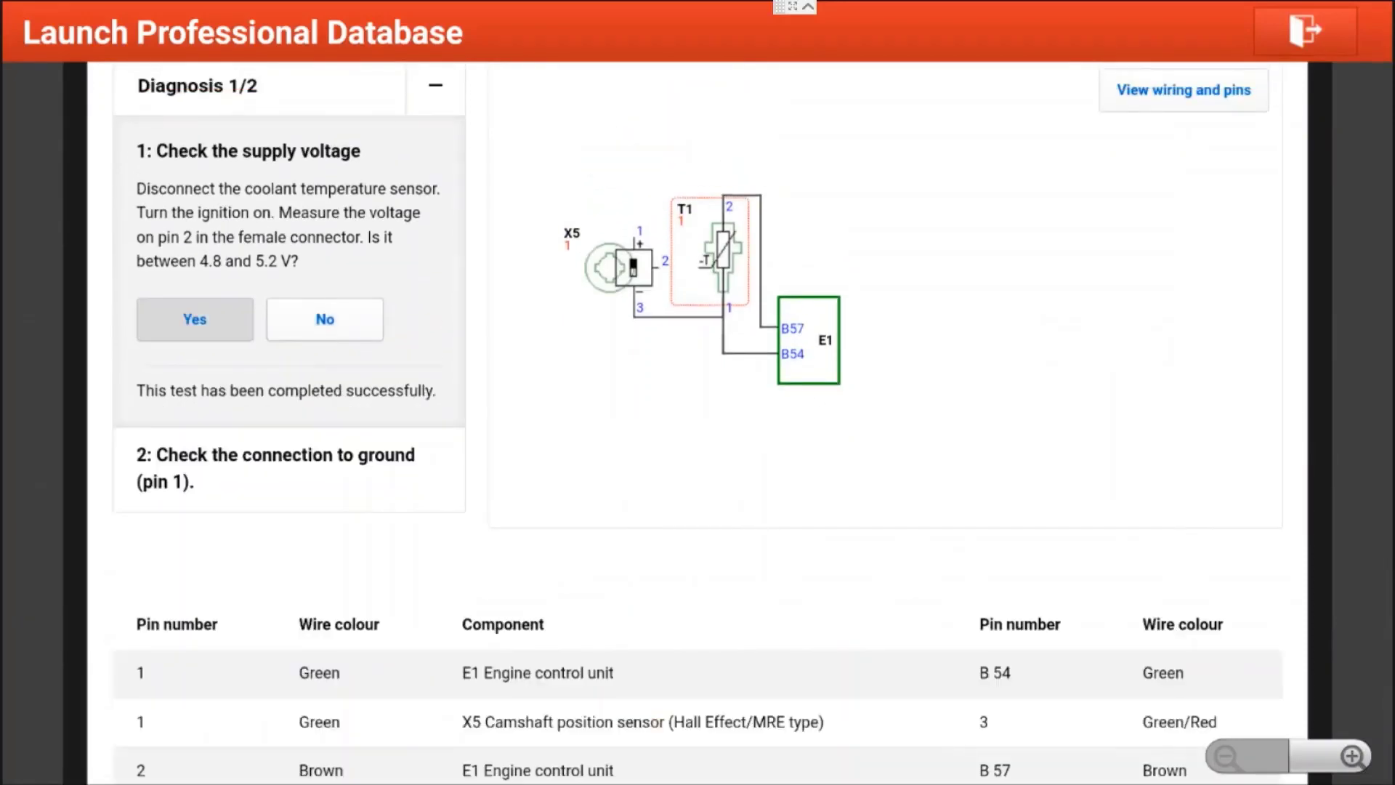
Step: Run the connection to ground check, answer No to its first question, and highlight the B 54 engine control unit row in the pin table
left_click(278, 460)
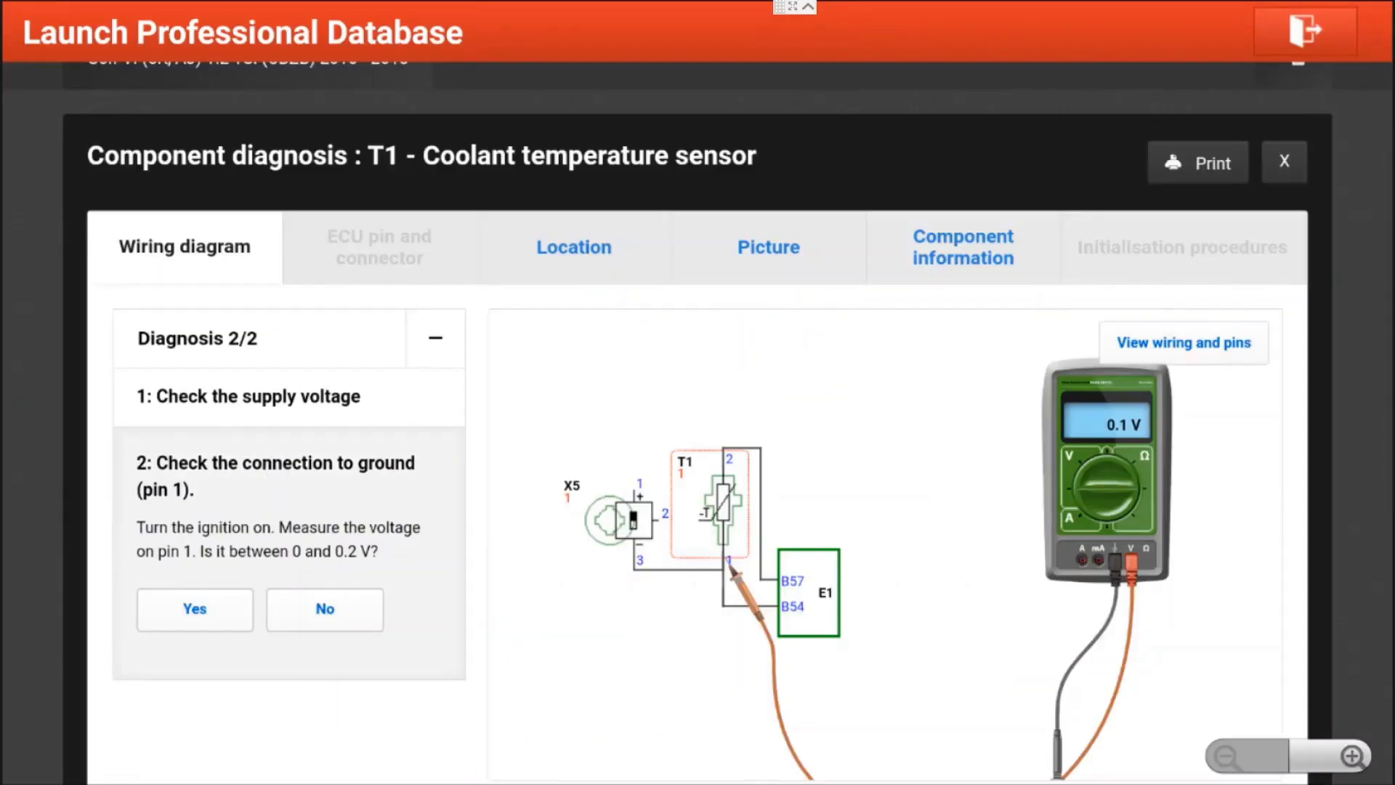
left_click(324, 608)
left_click_drag(414, 654, 398, 450)
left_click_drag(195, 421, 145, 225)
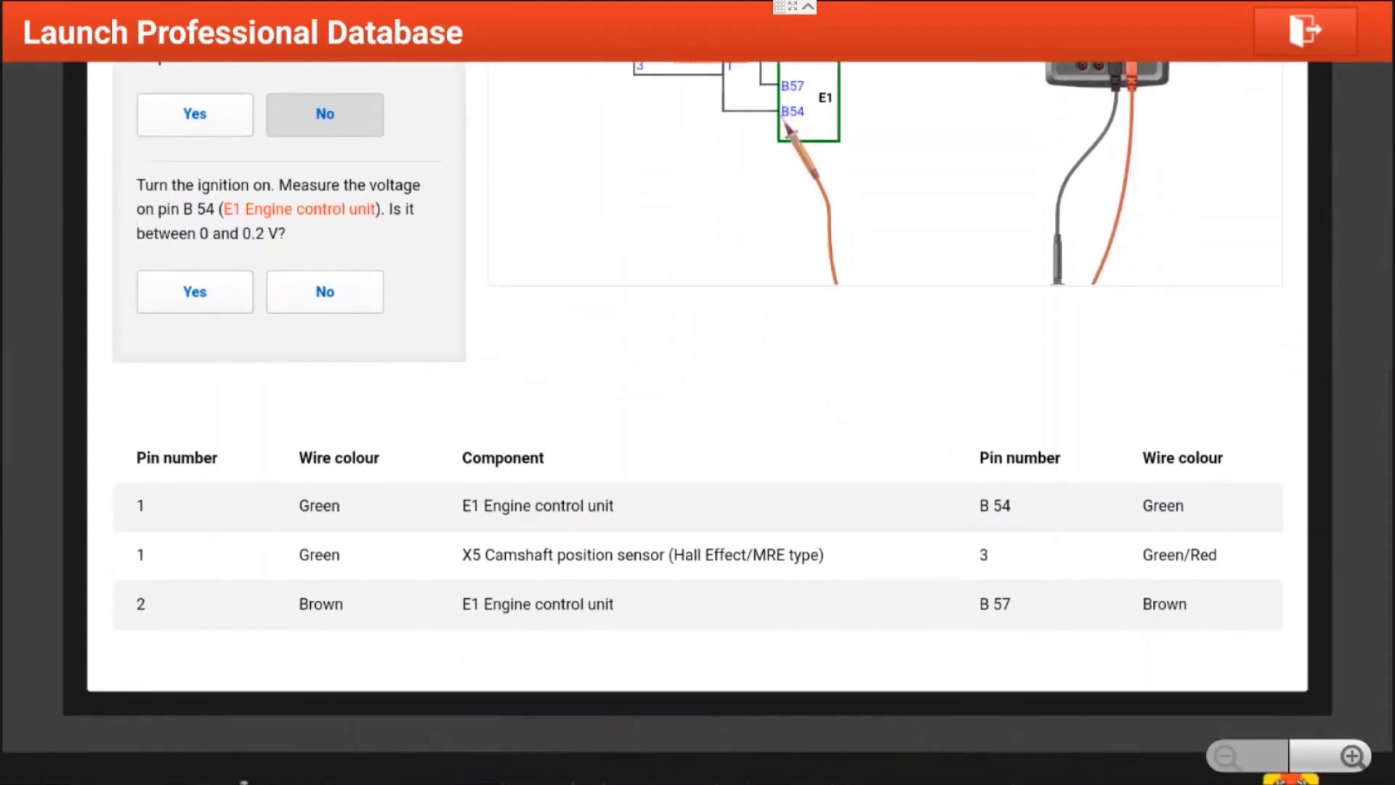
left_click(1004, 513)
left_click_drag(1005, 512, 985, 484)
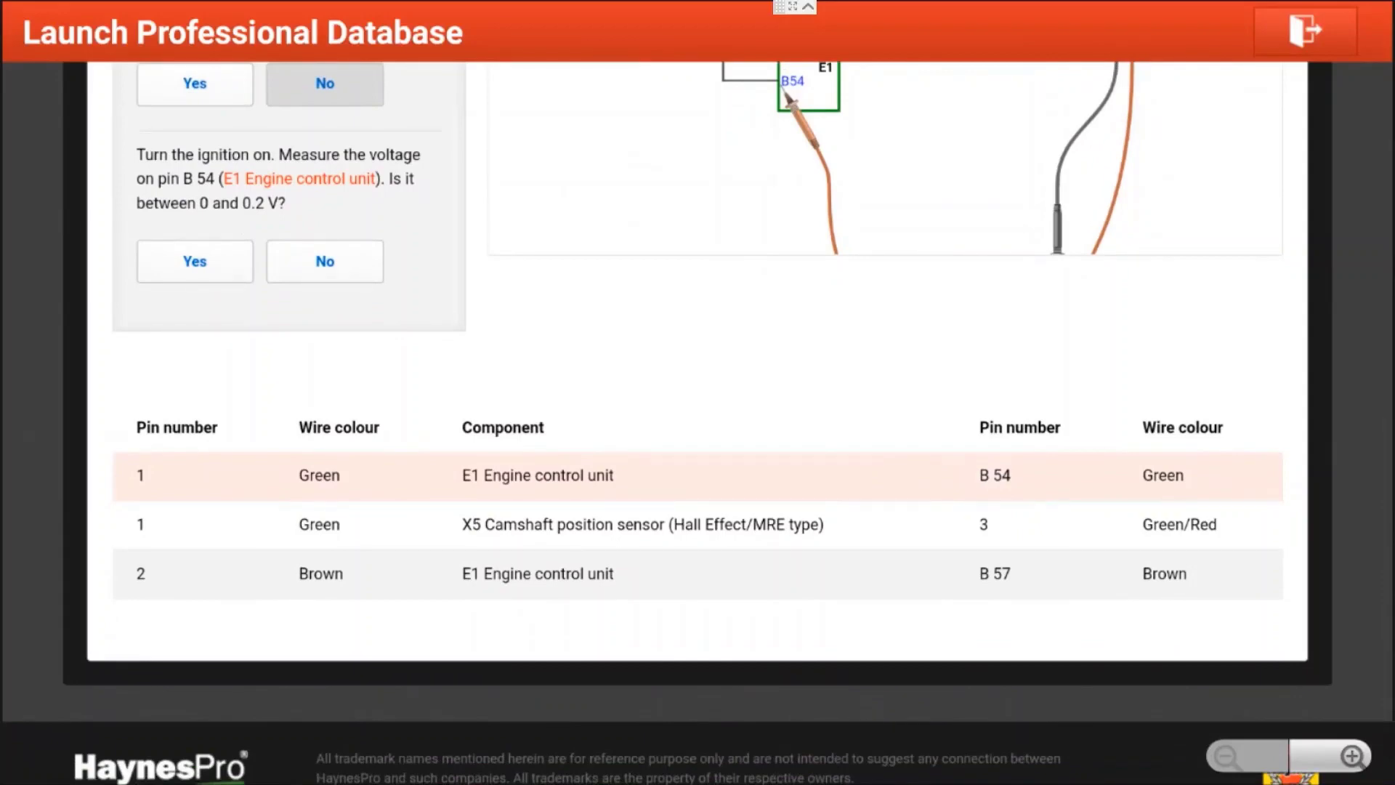
Step: Follow the link from the ground check to the E1 Engine control unit and view its location and picture
left_click(295, 176)
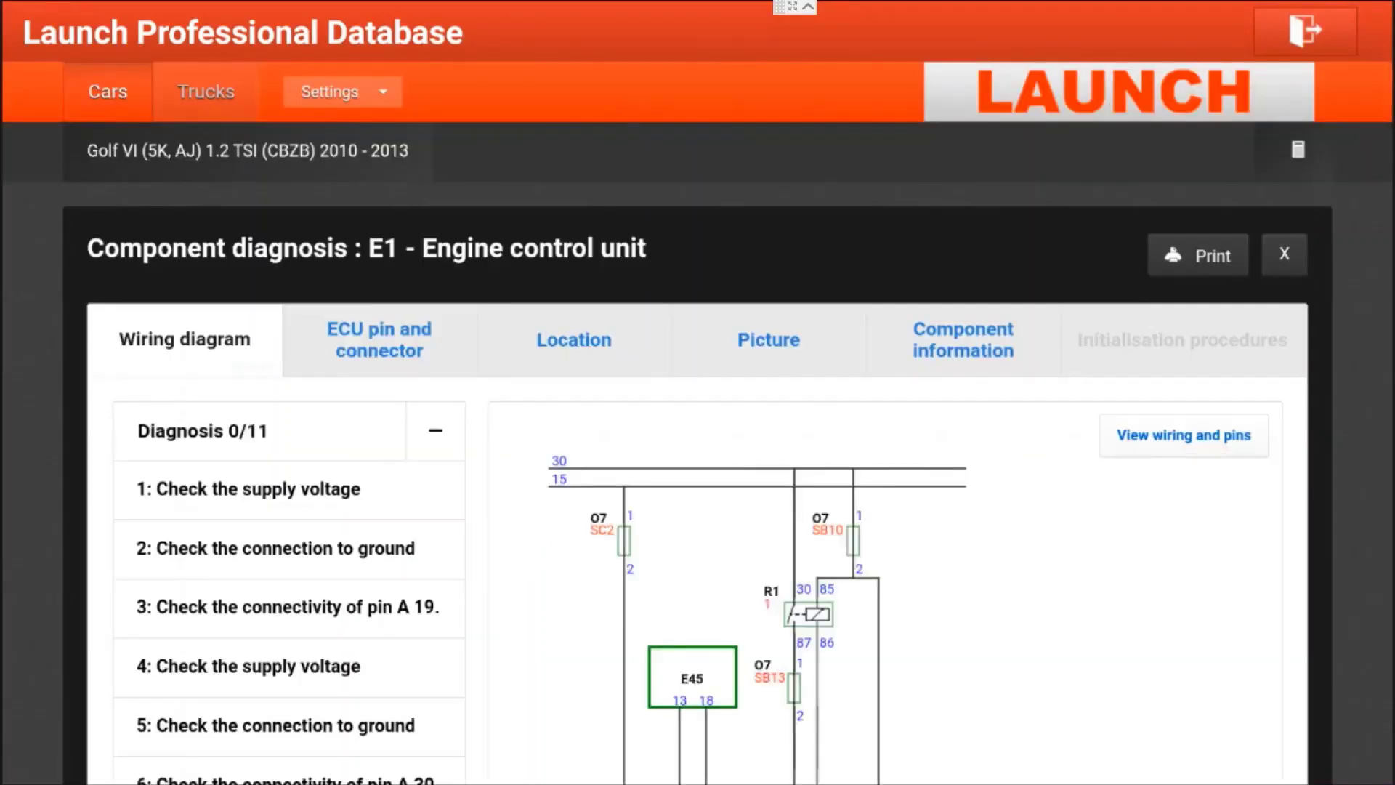
left_click_drag(307, 645, 287, 487)
left_click(574, 190)
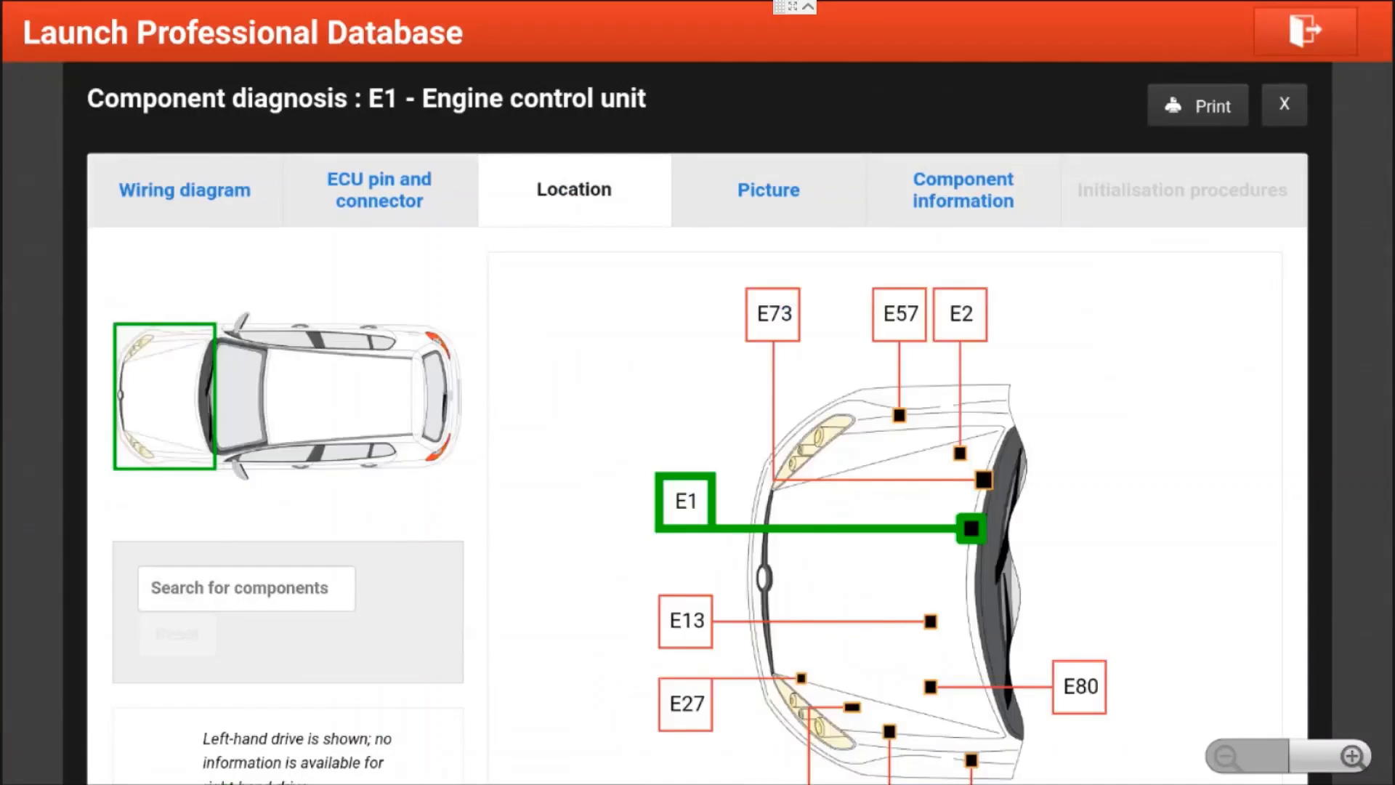
left_click(769, 190)
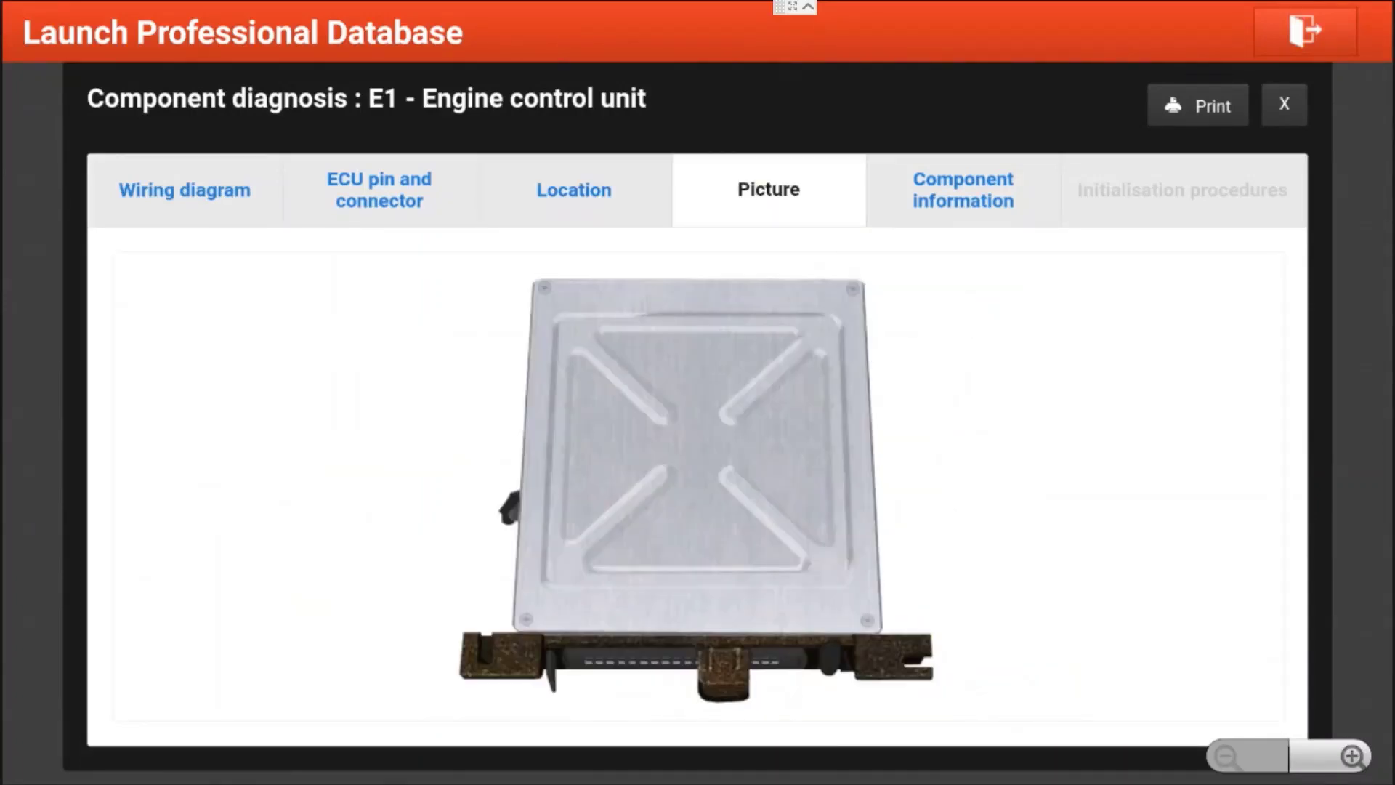
Step: Examine the engine control unit's pin and connector data and show pin B 54 for the T1 Coolant temperature sensor
left_click(379, 190)
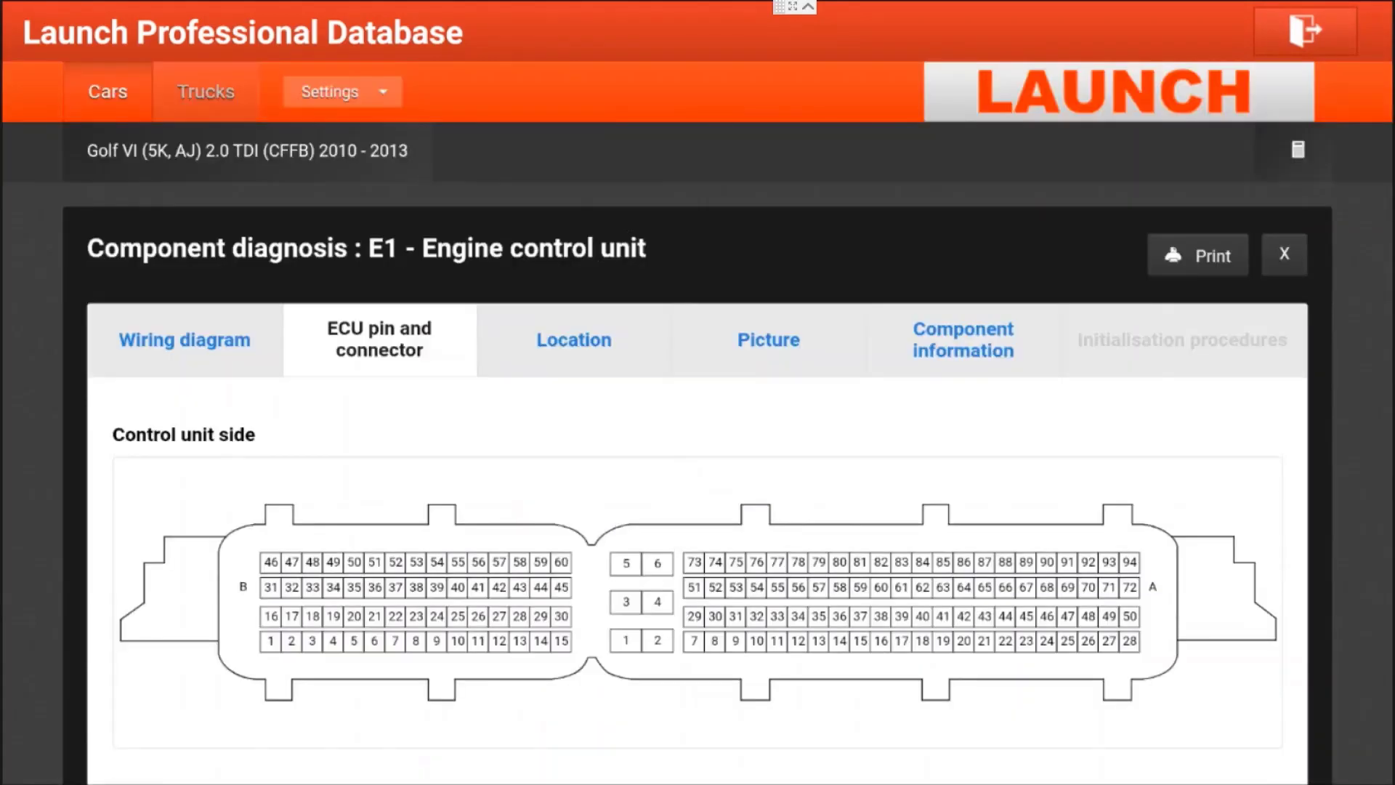
scroll(228, 637, "down", 20)
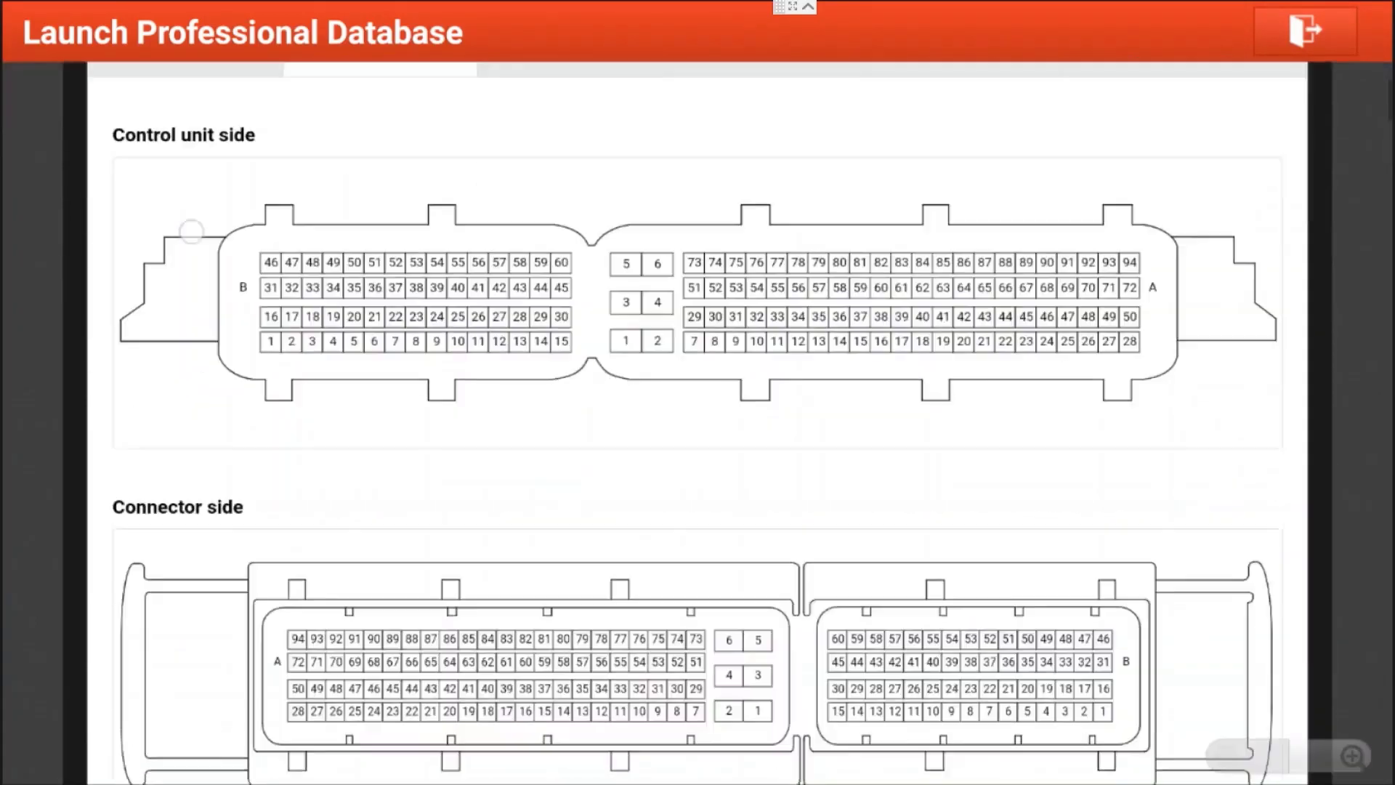
scroll(145, 436, "down", 20)
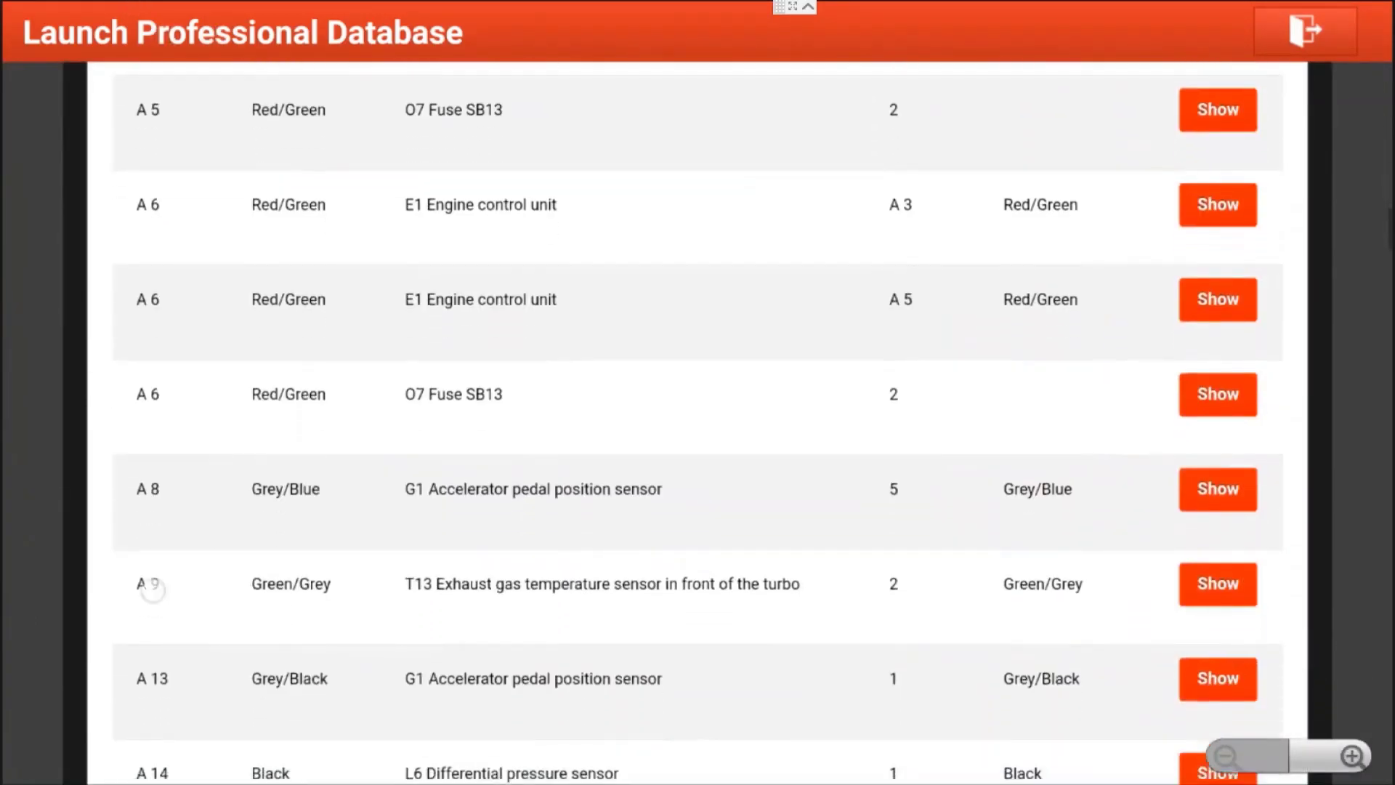
scroll(140, 480, "down", 20)
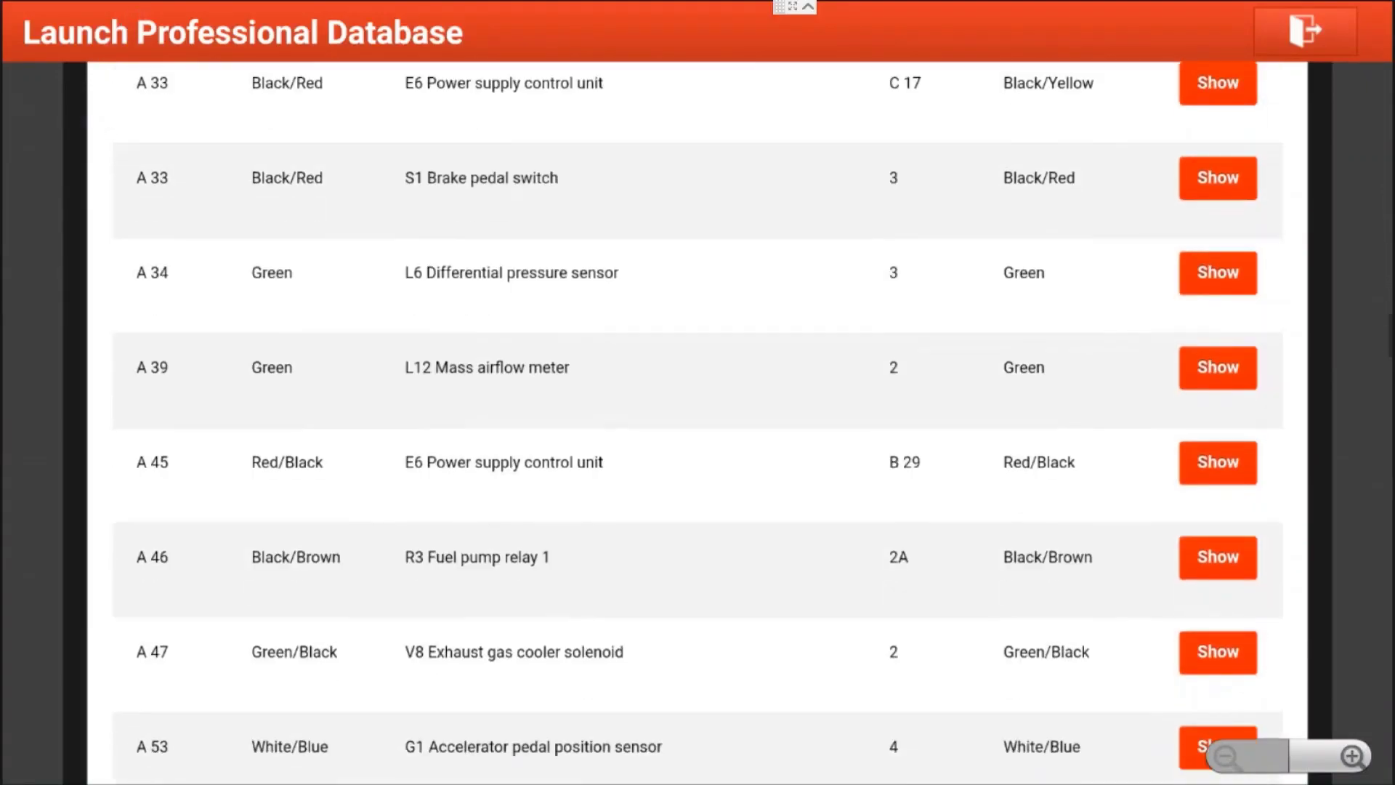
scroll(121, 149, "down", 20)
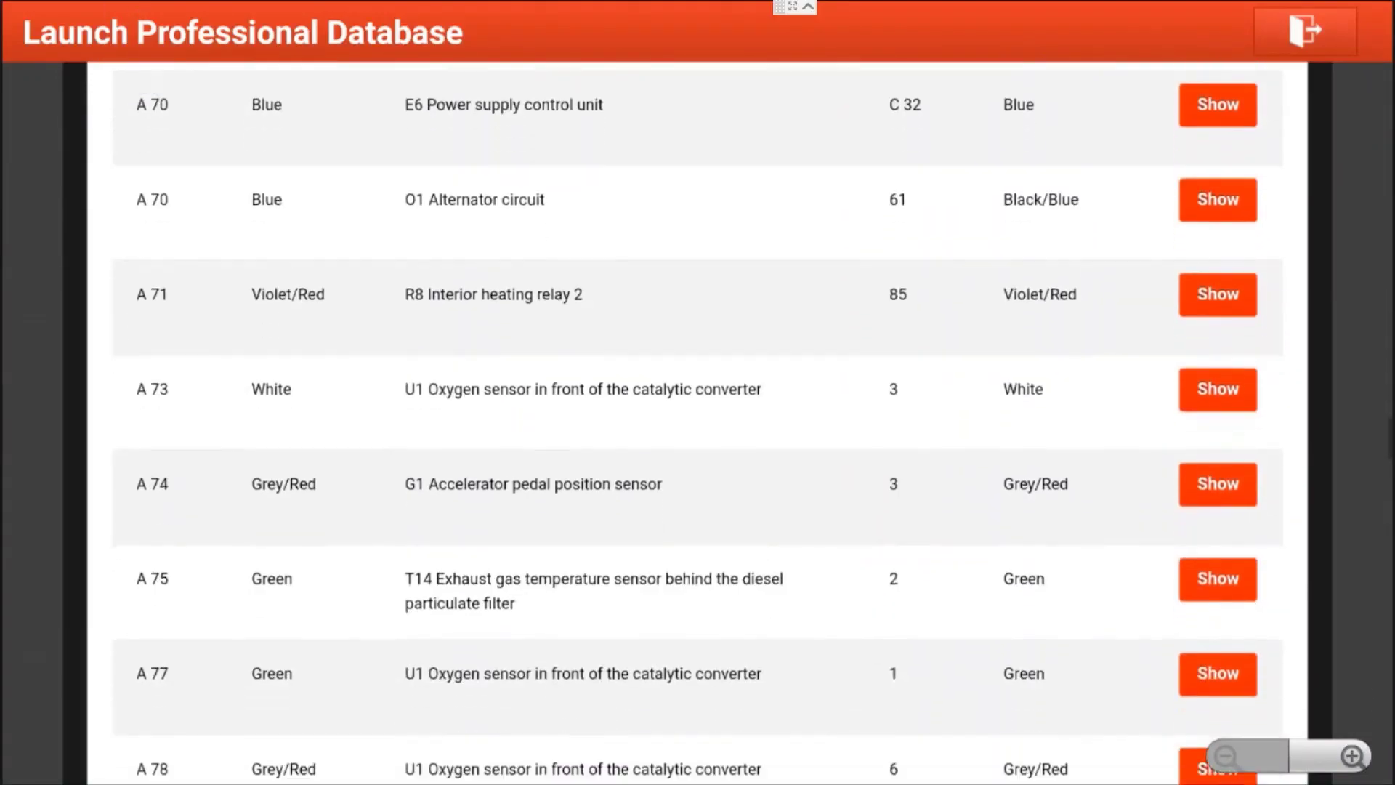
scroll(124, 325, "down", 20)
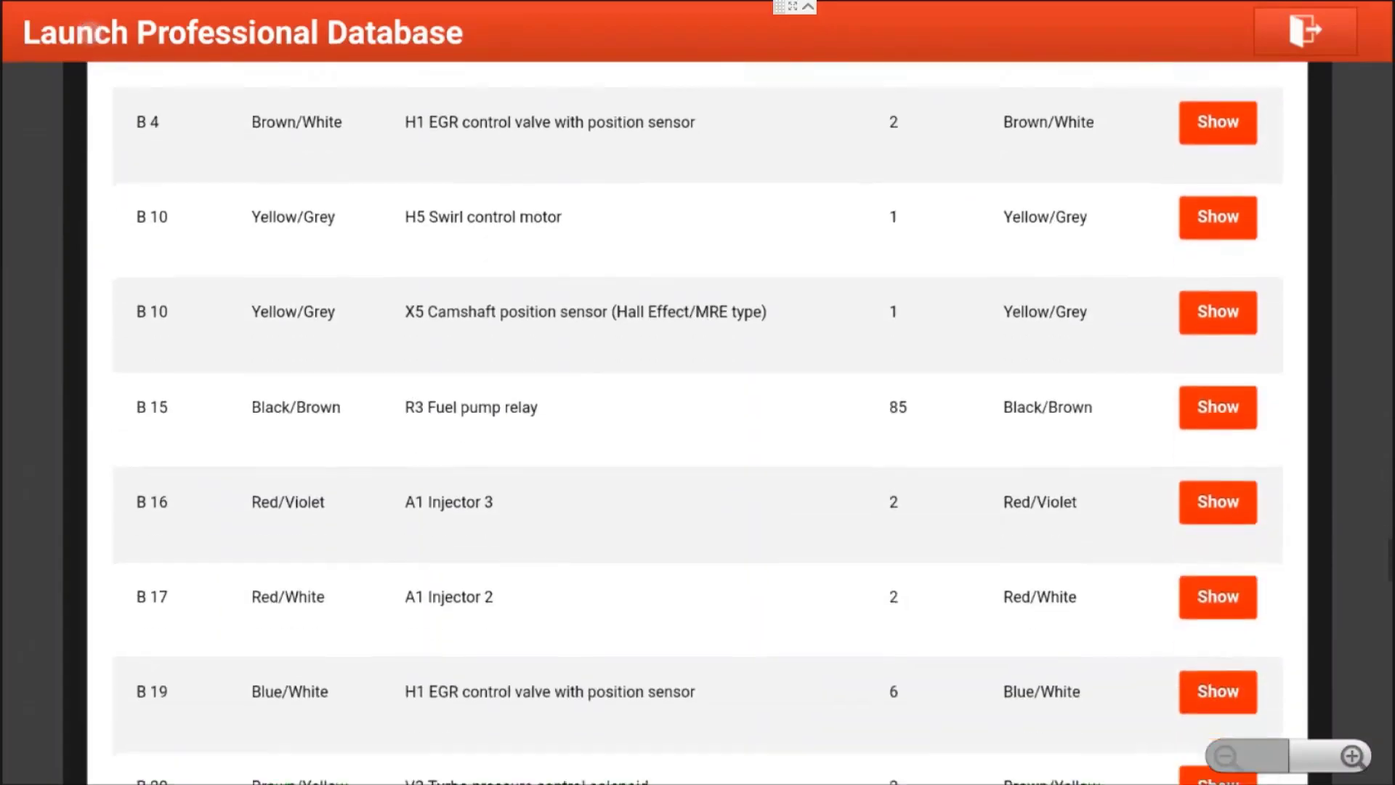
scroll(141, 373, "down", 15)
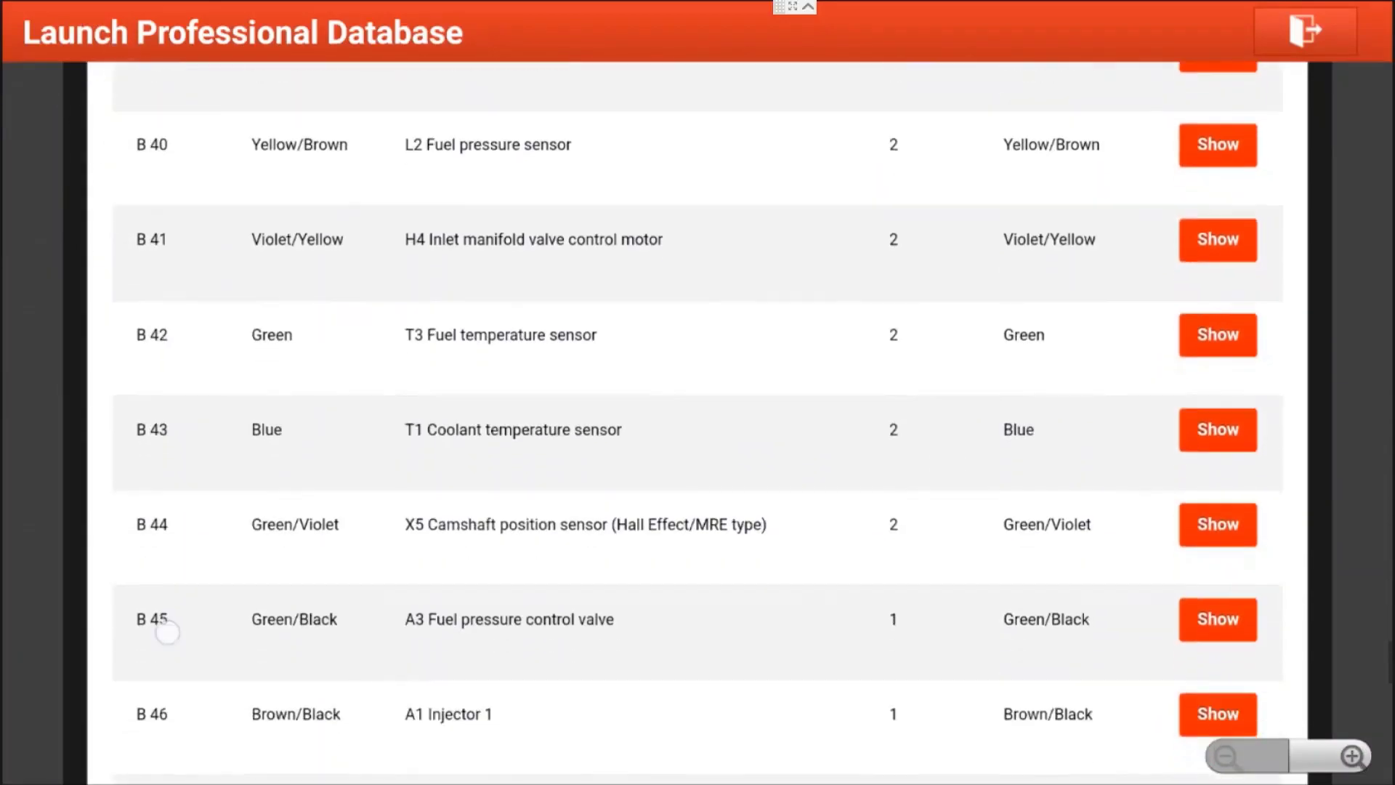
scroll(125, 172, "down", 8)
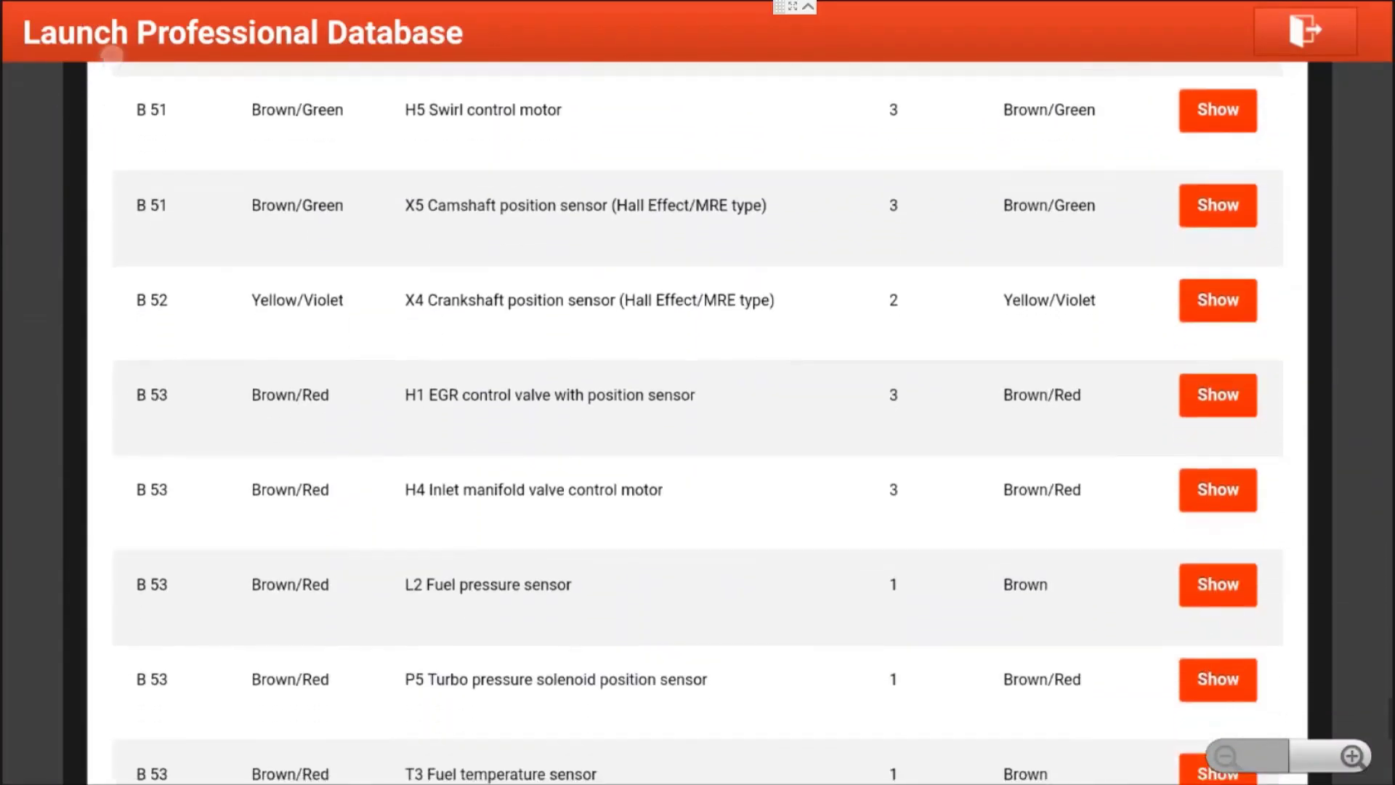
scroll(128, 218, "down", 5)
scroll(128, 219, "down", 2)
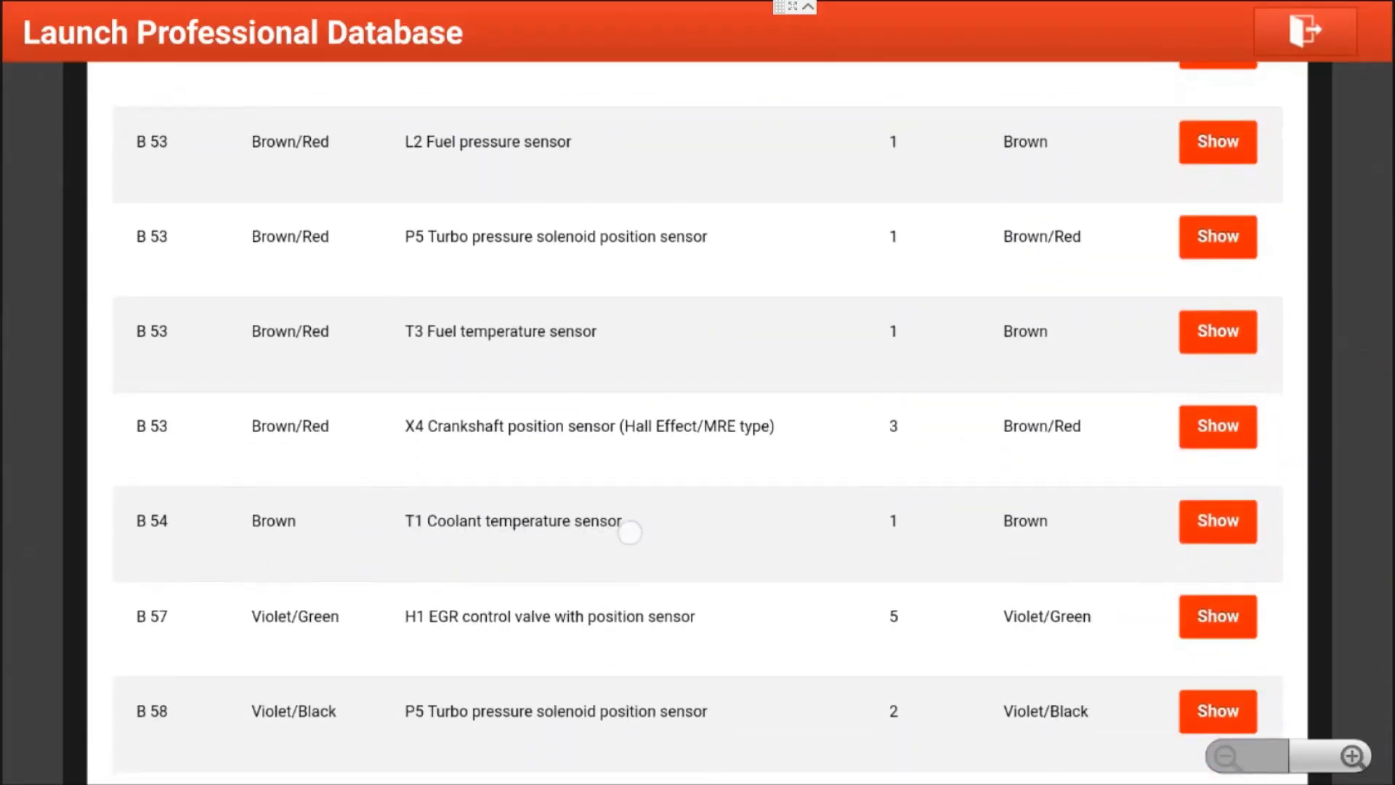
left_click(1218, 521)
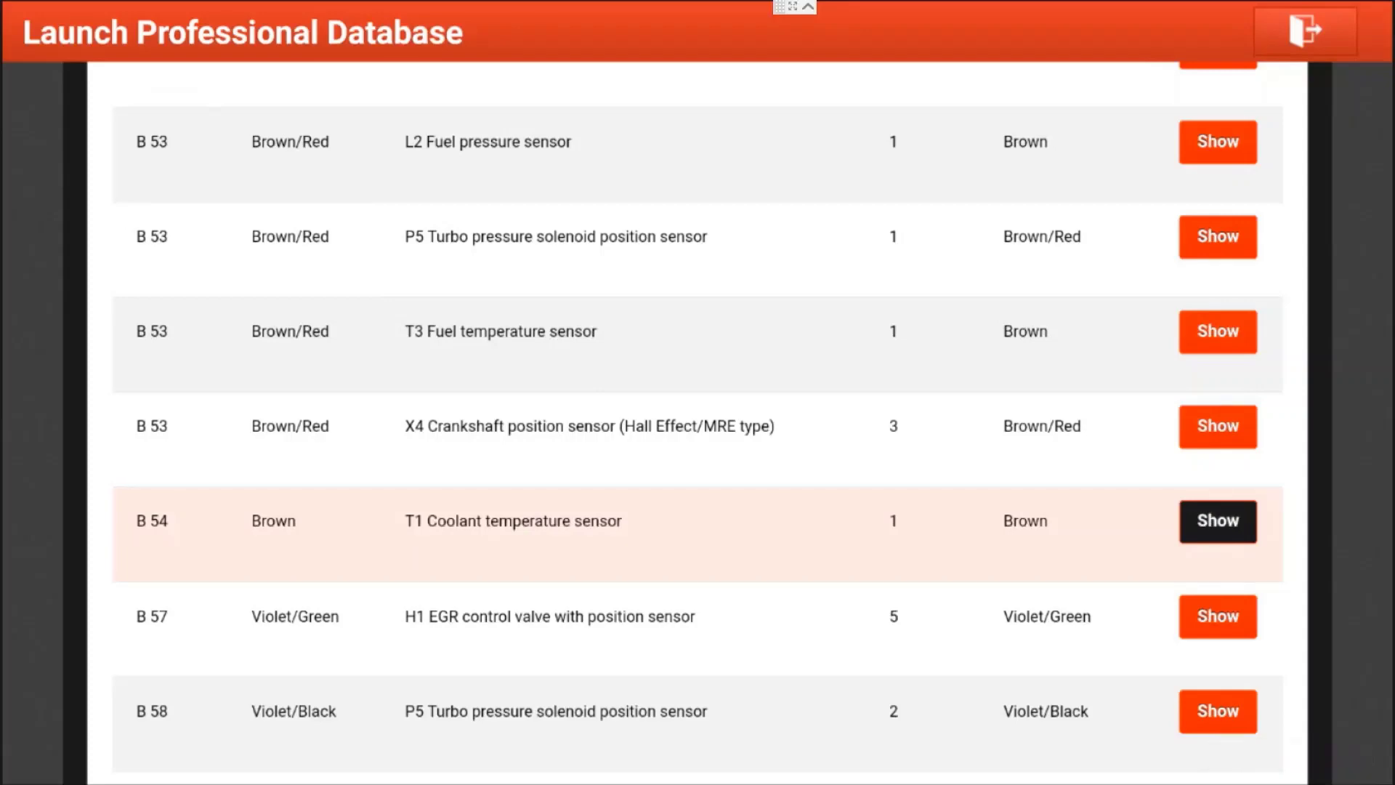
left_click_drag(185, 519, 161, 583)
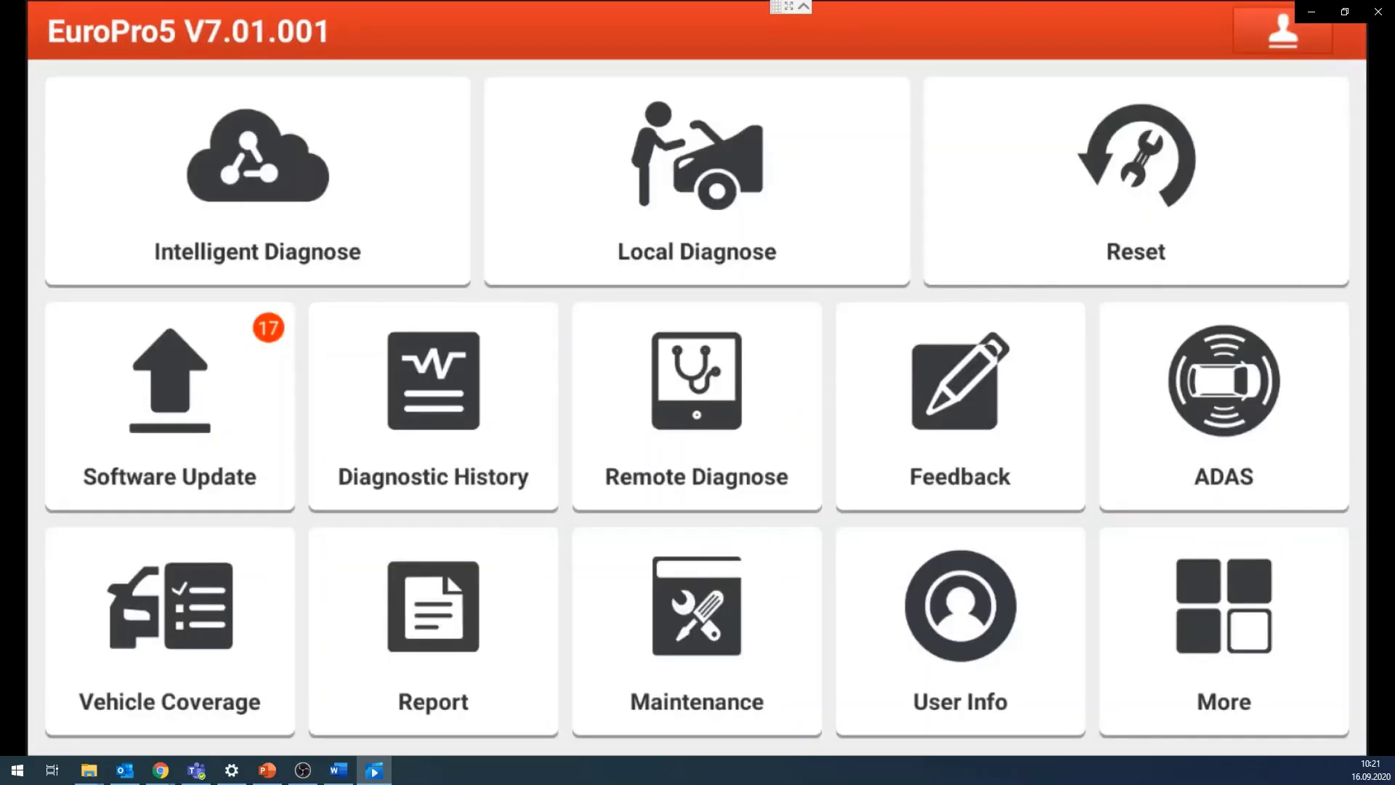
Step: Start a local diagnosis with the DEMO software, select VW, and confirm the ignition and vehicle prompts
left_click(697, 182)
left_click(194, 273)
left_click(1271, 729)
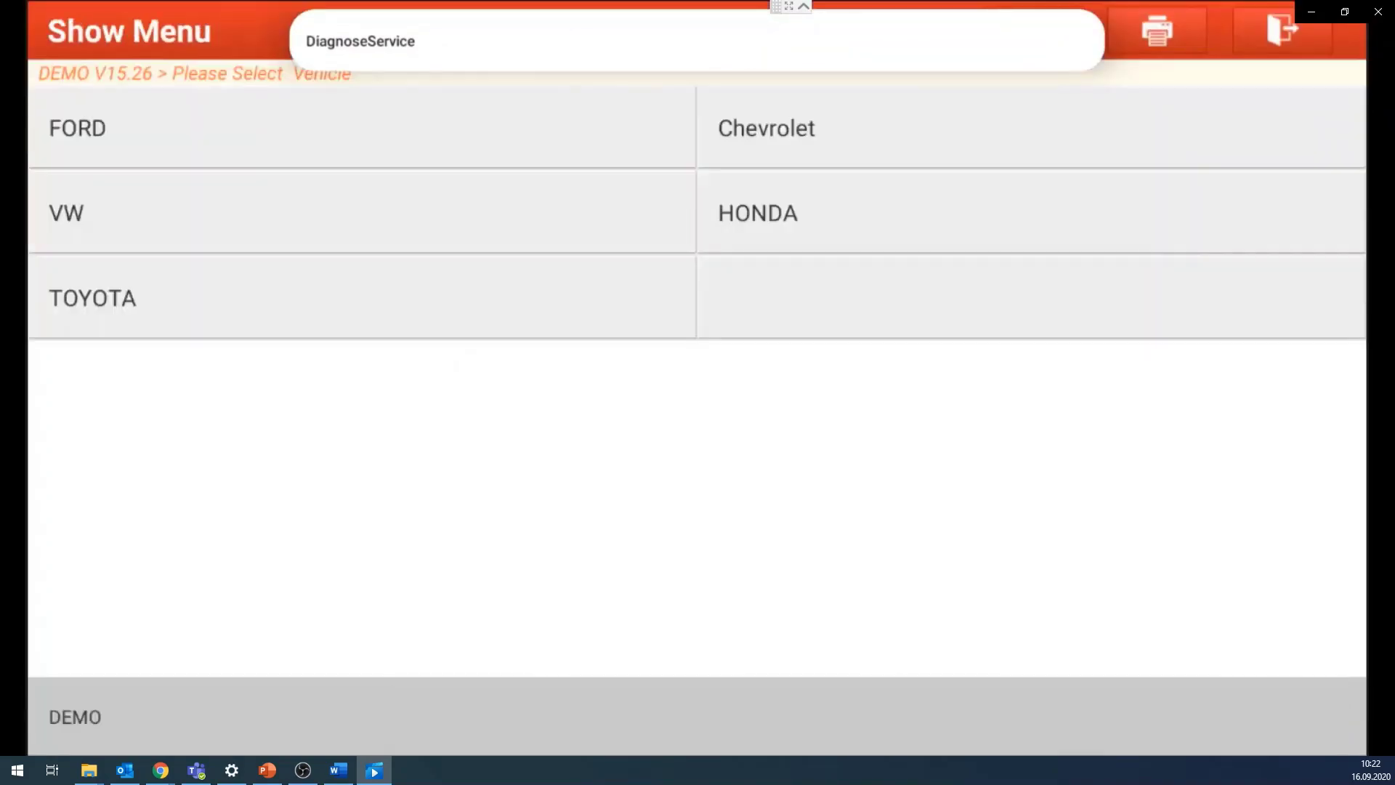
left_click(90, 217)
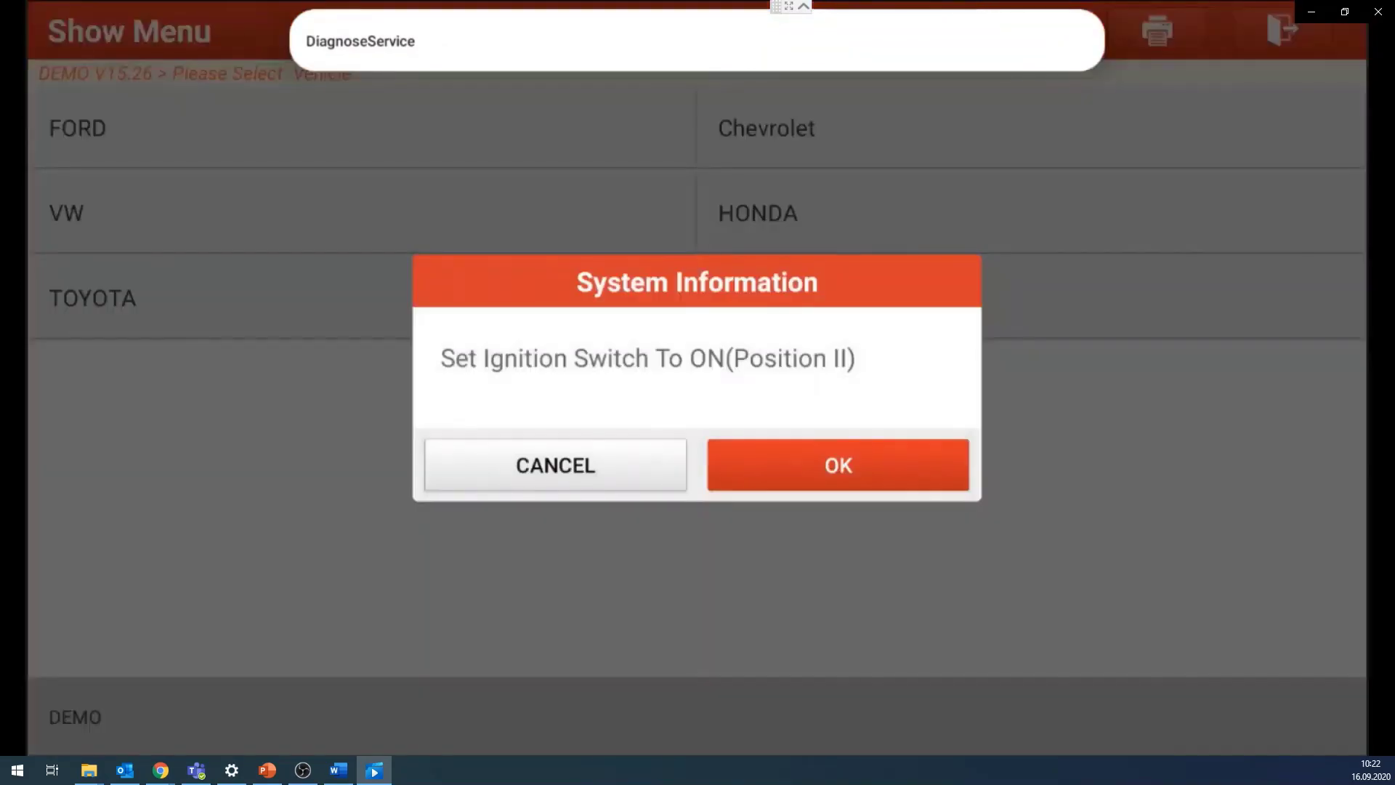
left_click(841, 462)
left_click(834, 554)
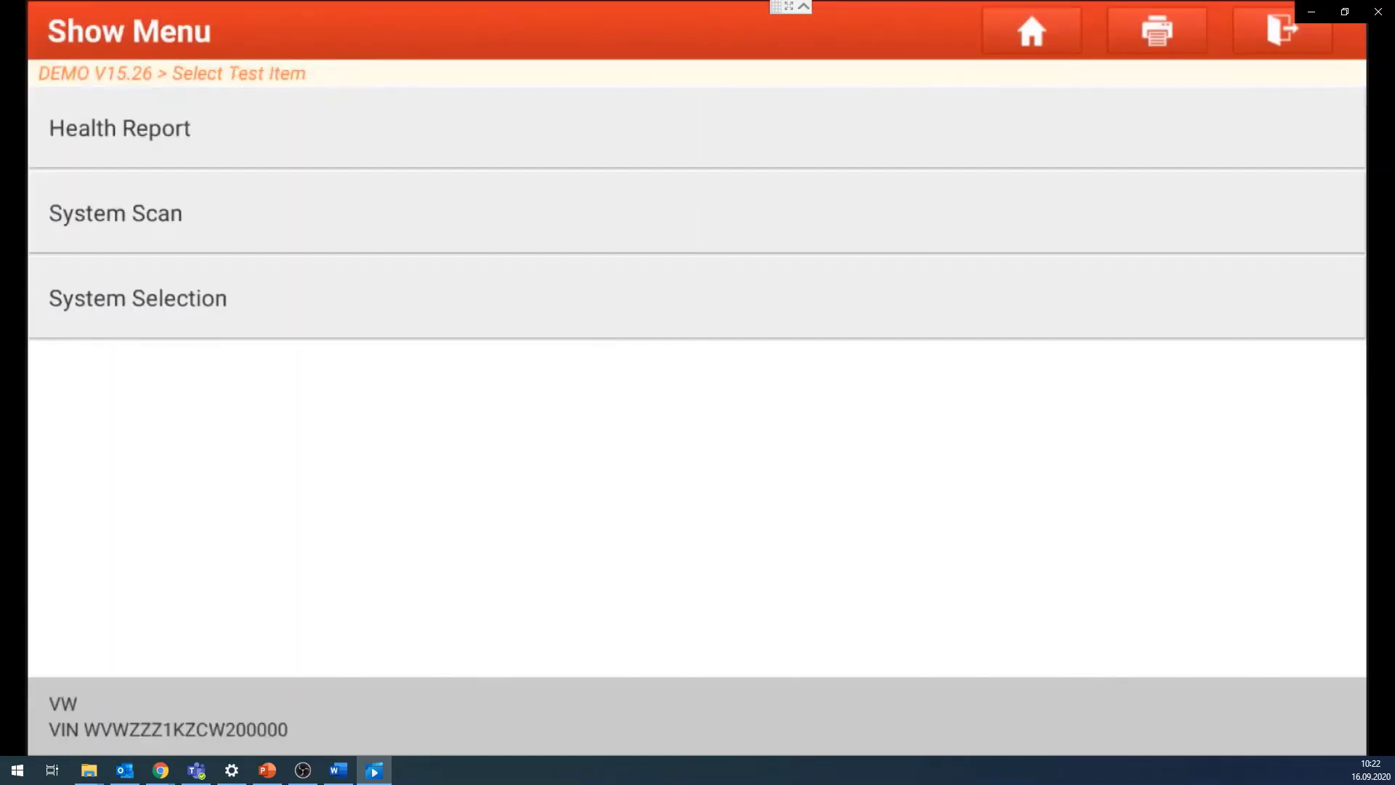
Step: Read the fault codes of 01 Engine Control Module 1 through System Selection and open the database for code P0344
left_click(138, 298)
left_click(210, 133)
left_click(772, 121)
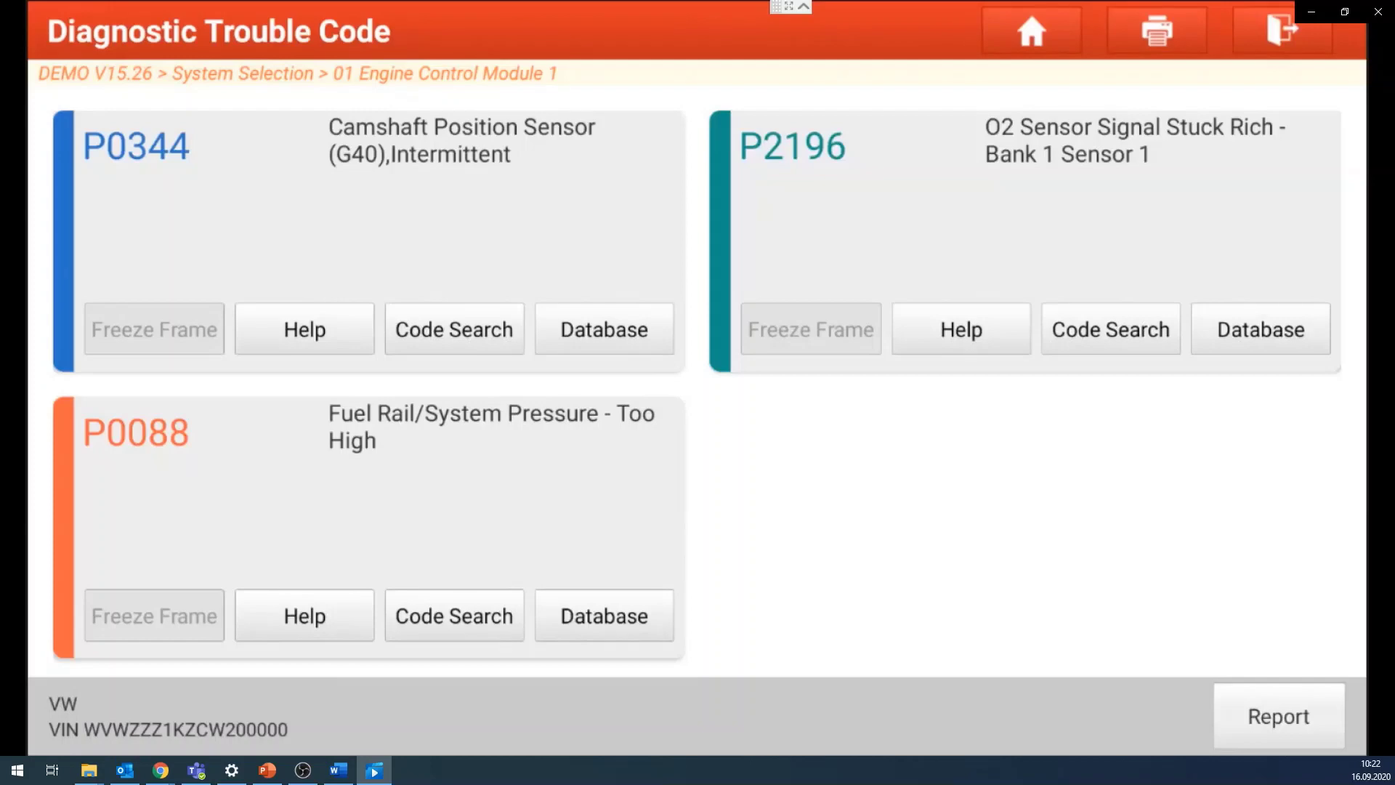
left_click(599, 332)
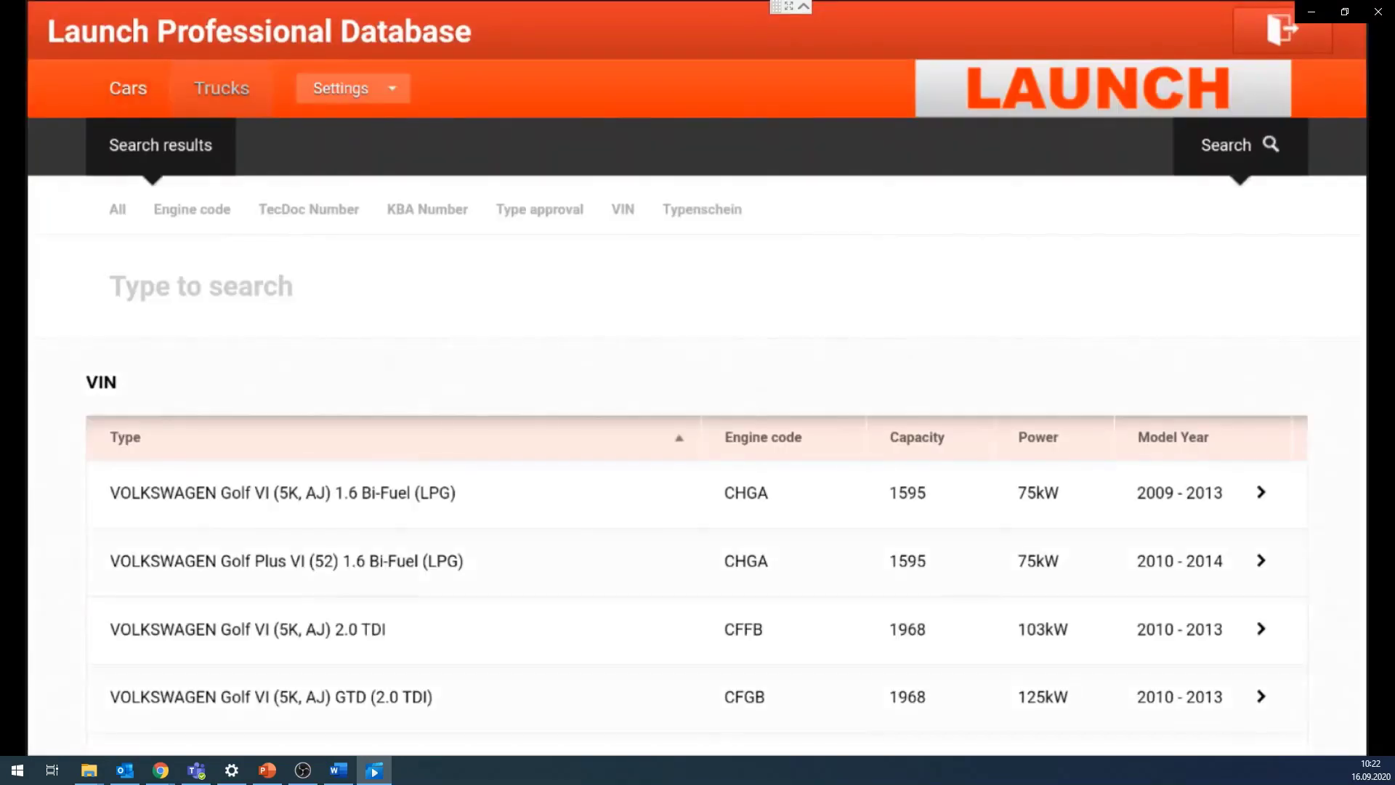
Step: Select the VOLKSWAGEN Golf VI (5K, AJ) 2.0 TDI with engine code CFFB and show the camshaft position sensor diagnosis for P0344 under Bosch, EDC17C46
left_click(432, 632)
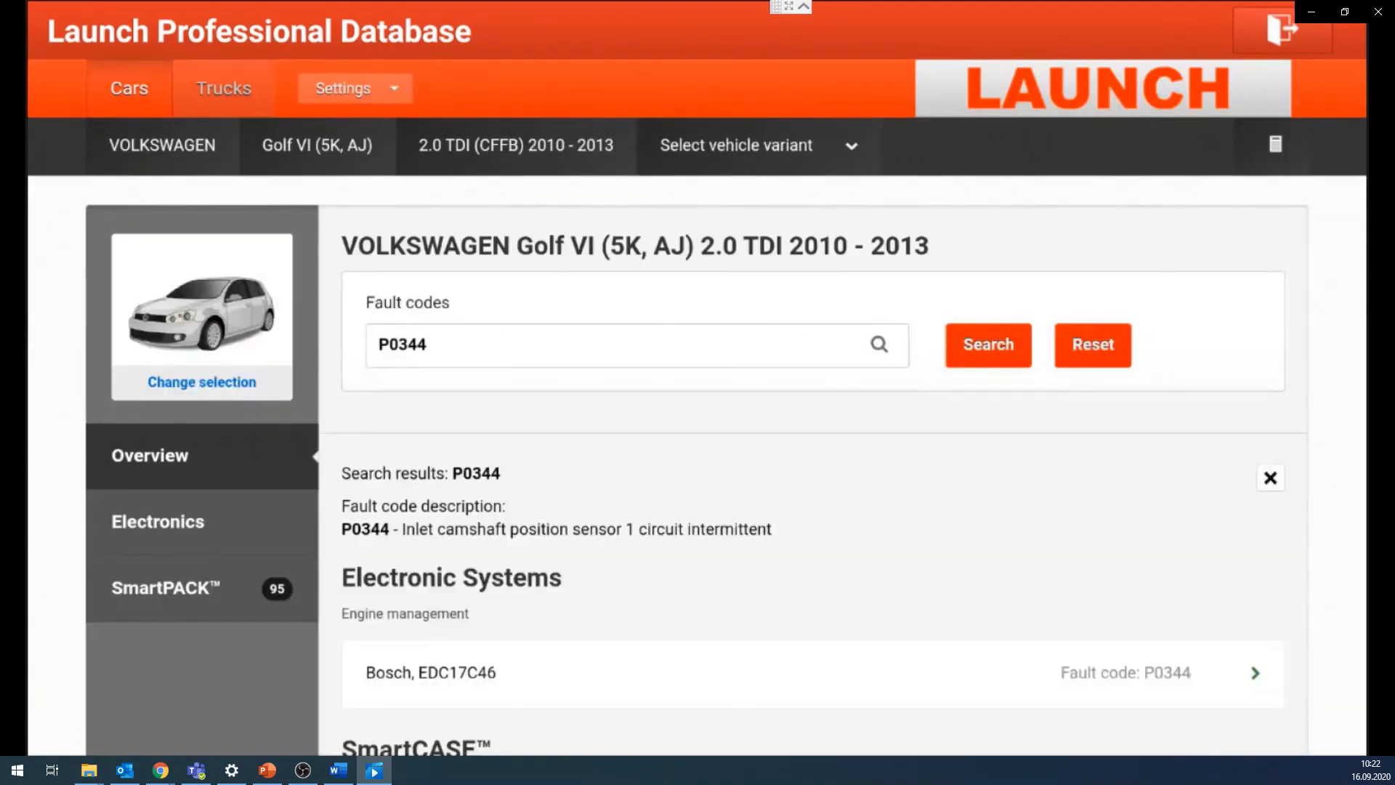
left_click_drag(869, 632, 835, 417)
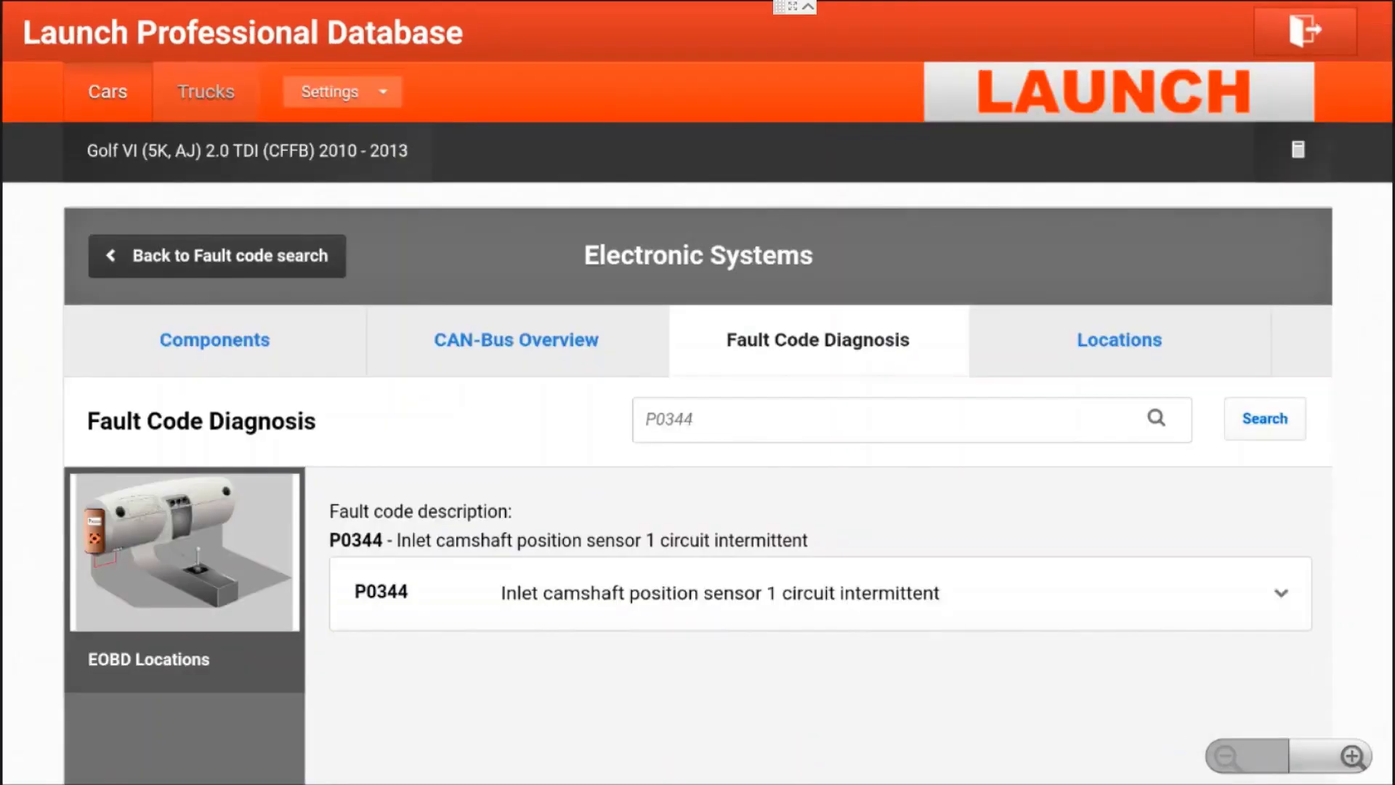
left_click_drag(932, 642, 949, 392)
left_click(1281, 341)
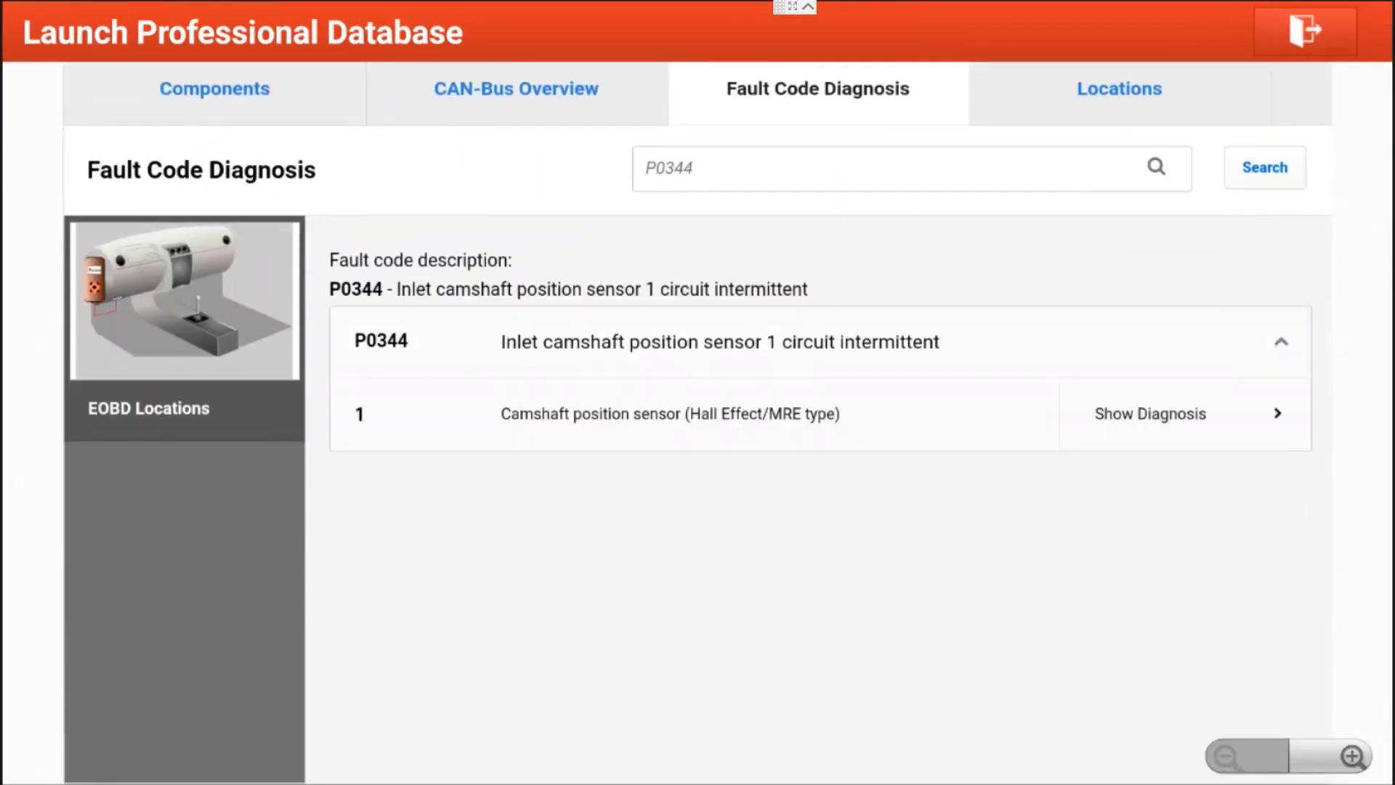
left_click(1160, 415)
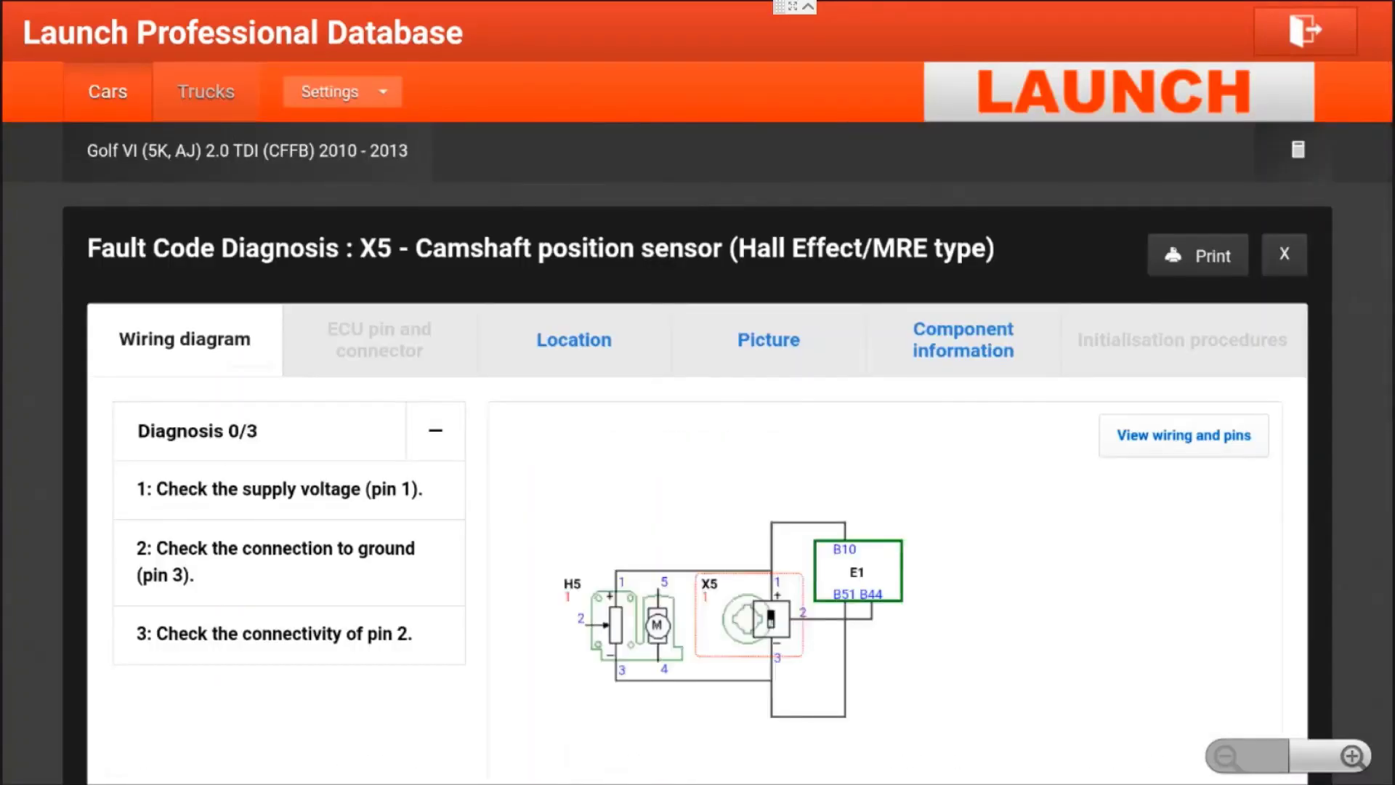
Step: View the X5 camshaft position sensor's wiring diagram, its location on the engine, and its picture
scroll(545, 654, "down", 2)
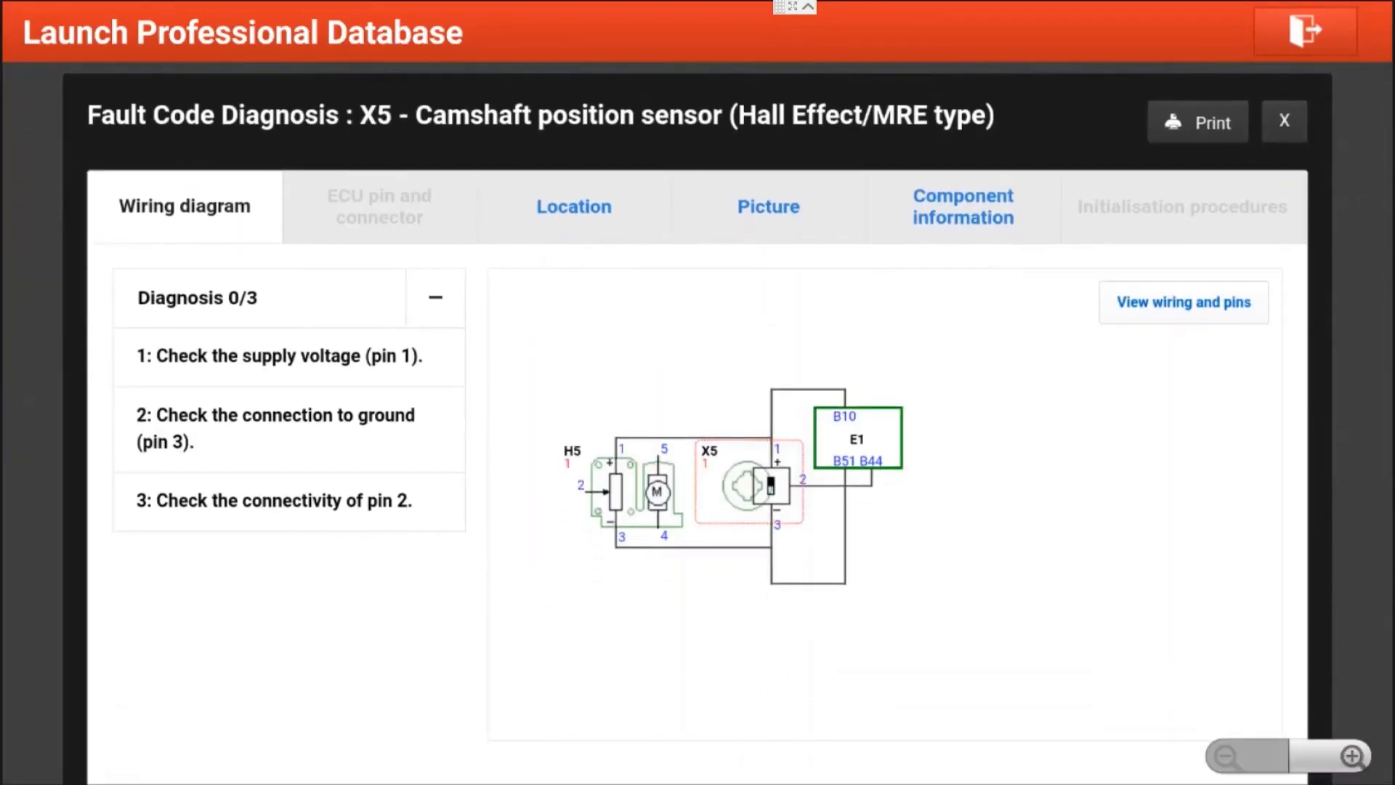
left_click(585, 203)
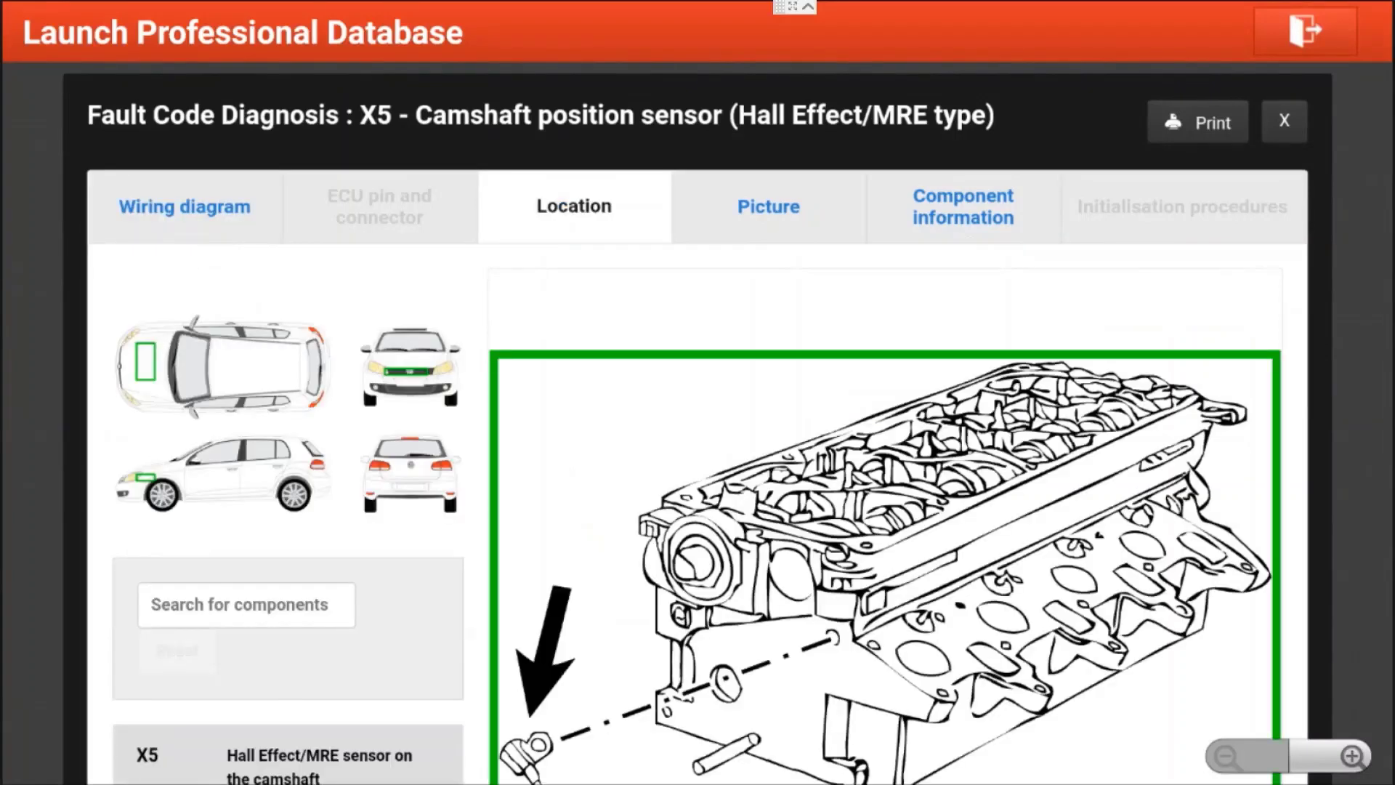
scroll(698, 422, "down", 2)
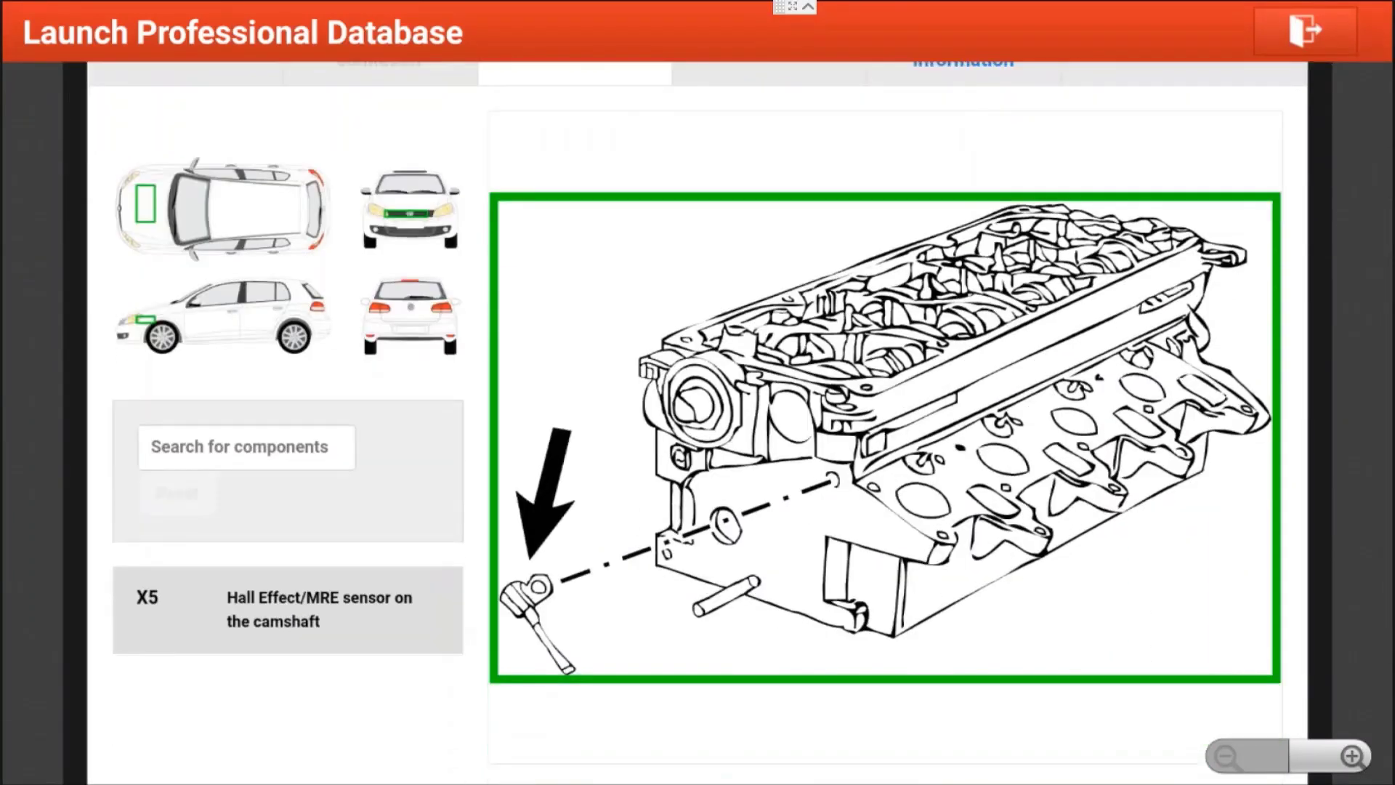
scroll(619, 364, "up", 2)
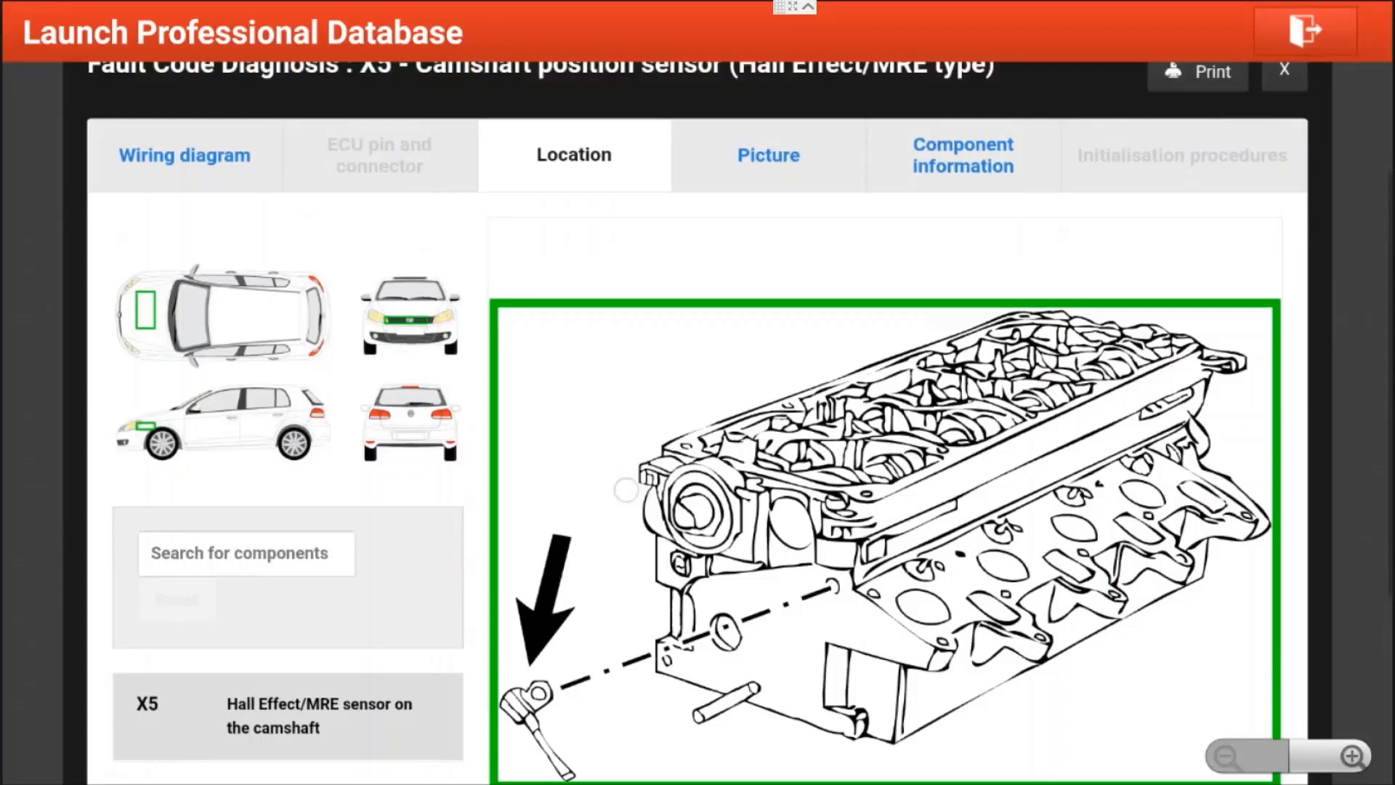
left_click(769, 194)
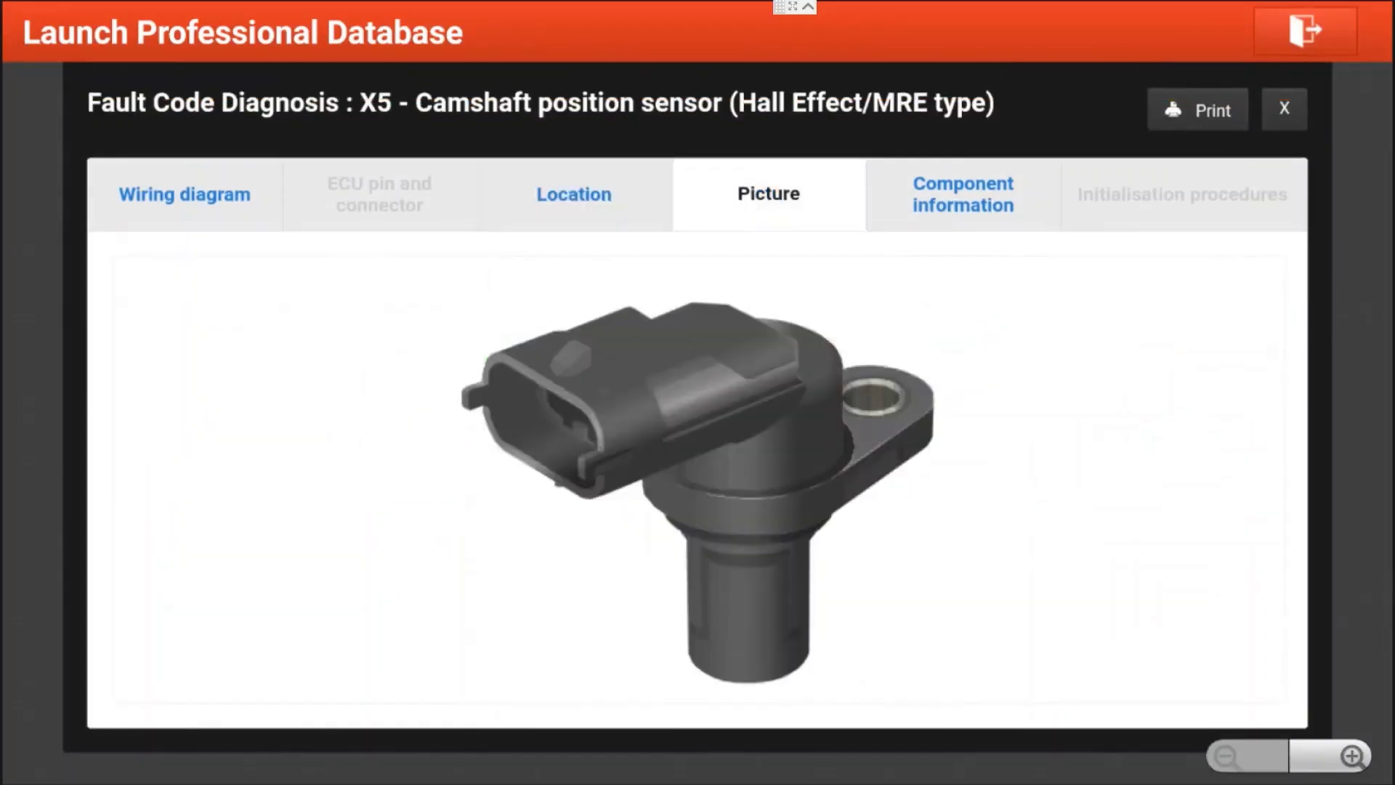
Step: View the Diagnostics and Power supply sections of the X5 sensor's component information and return to its start
left_click(948, 194)
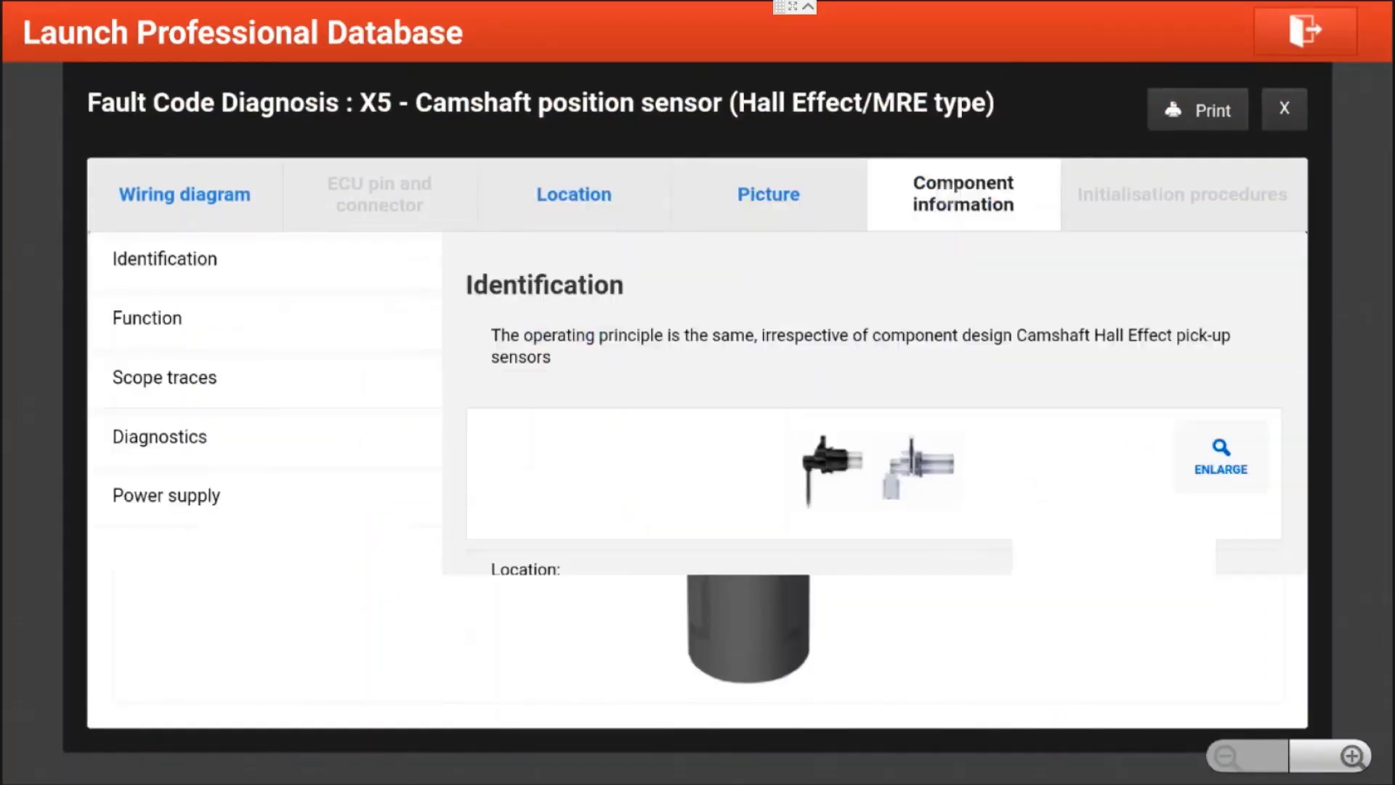
left_click(209, 434)
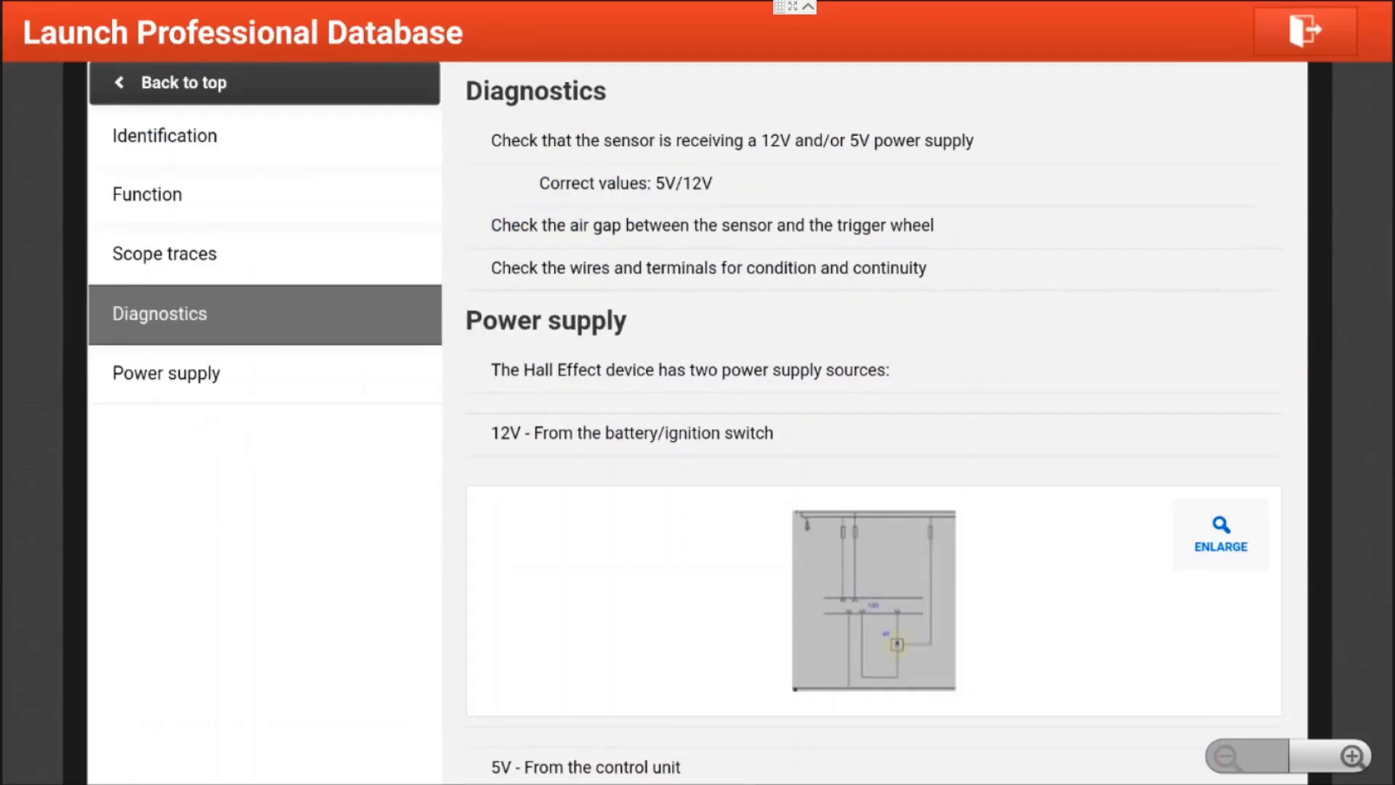
left_click(183, 374)
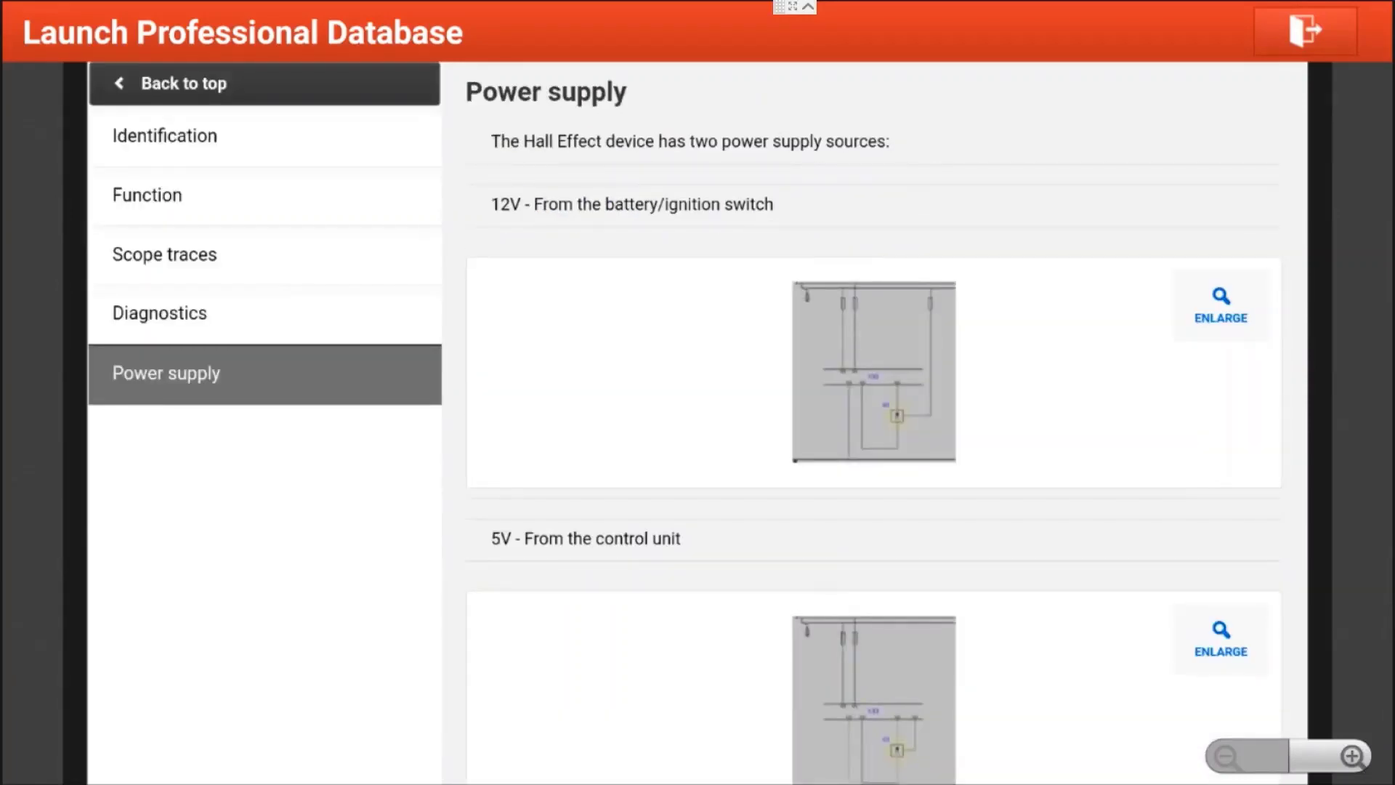
left_click(162, 81)
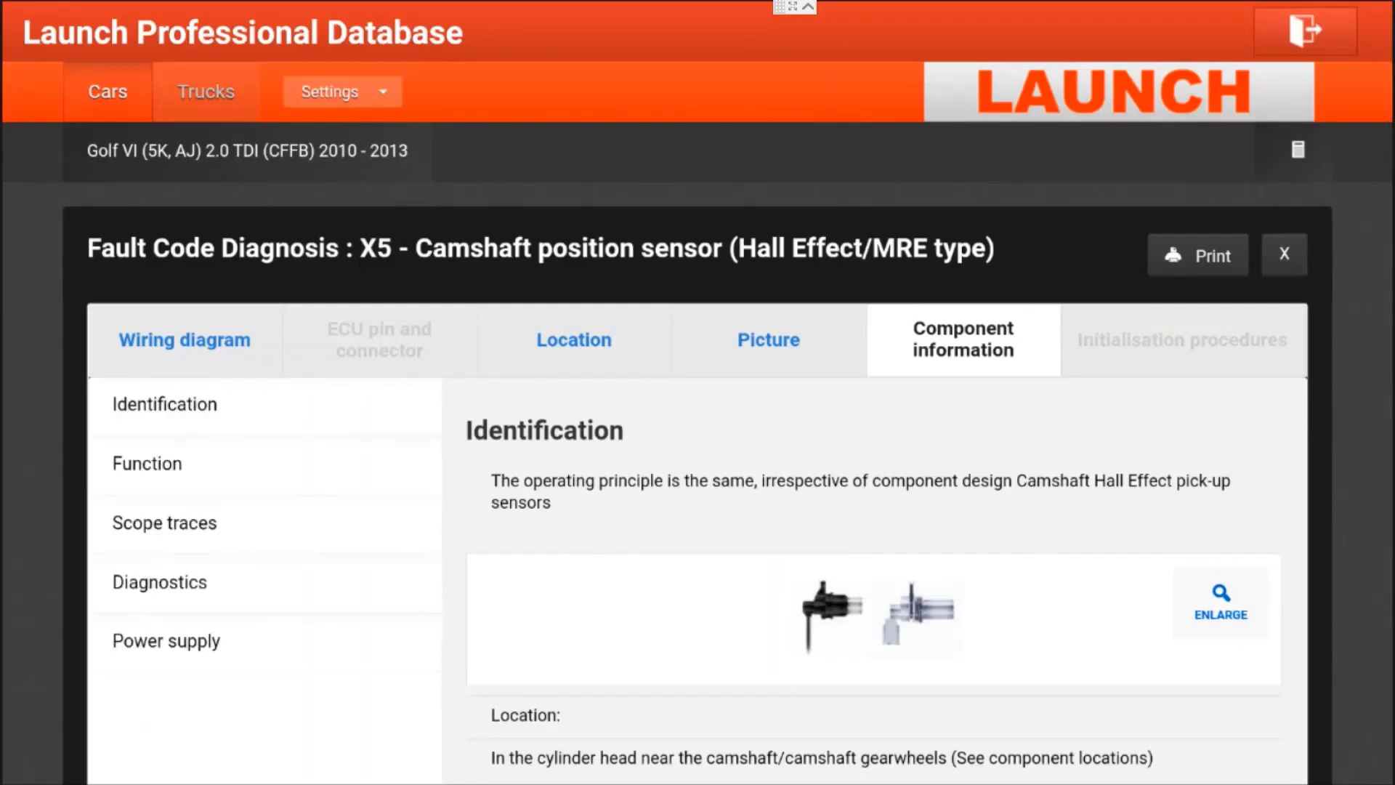
Step: Return to the X5 sensor's wiring diagram and open the supply voltage check for pin 1
left_click(181, 339)
left_click_drag(406, 708, 382, 582)
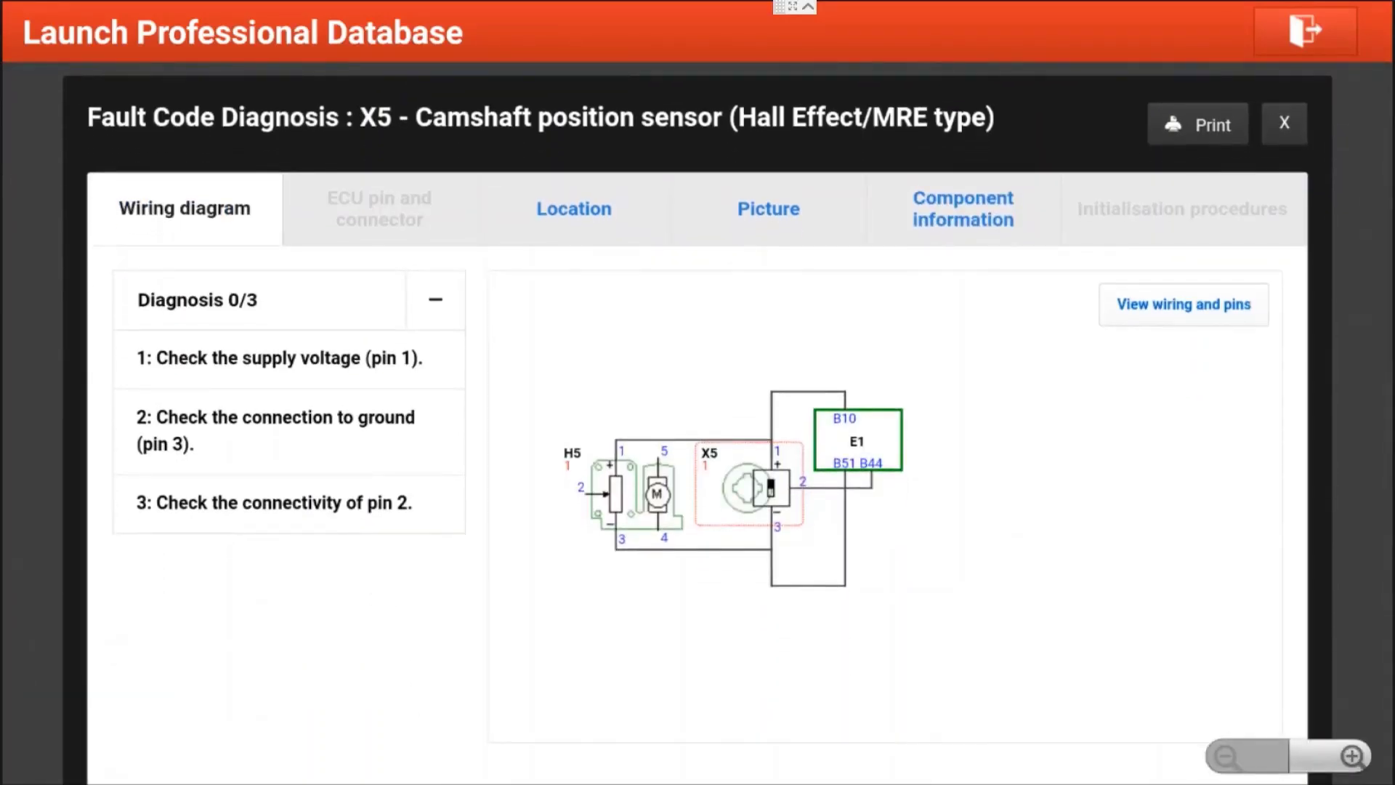
mouse_move(332, 640)
left_mouse_down()
mouse_move(290, 364)
mouse_move(205, 183)
mouse_move(211, 284)
mouse_move(313, 609)
left_mouse_up()
left_click(267, 336)
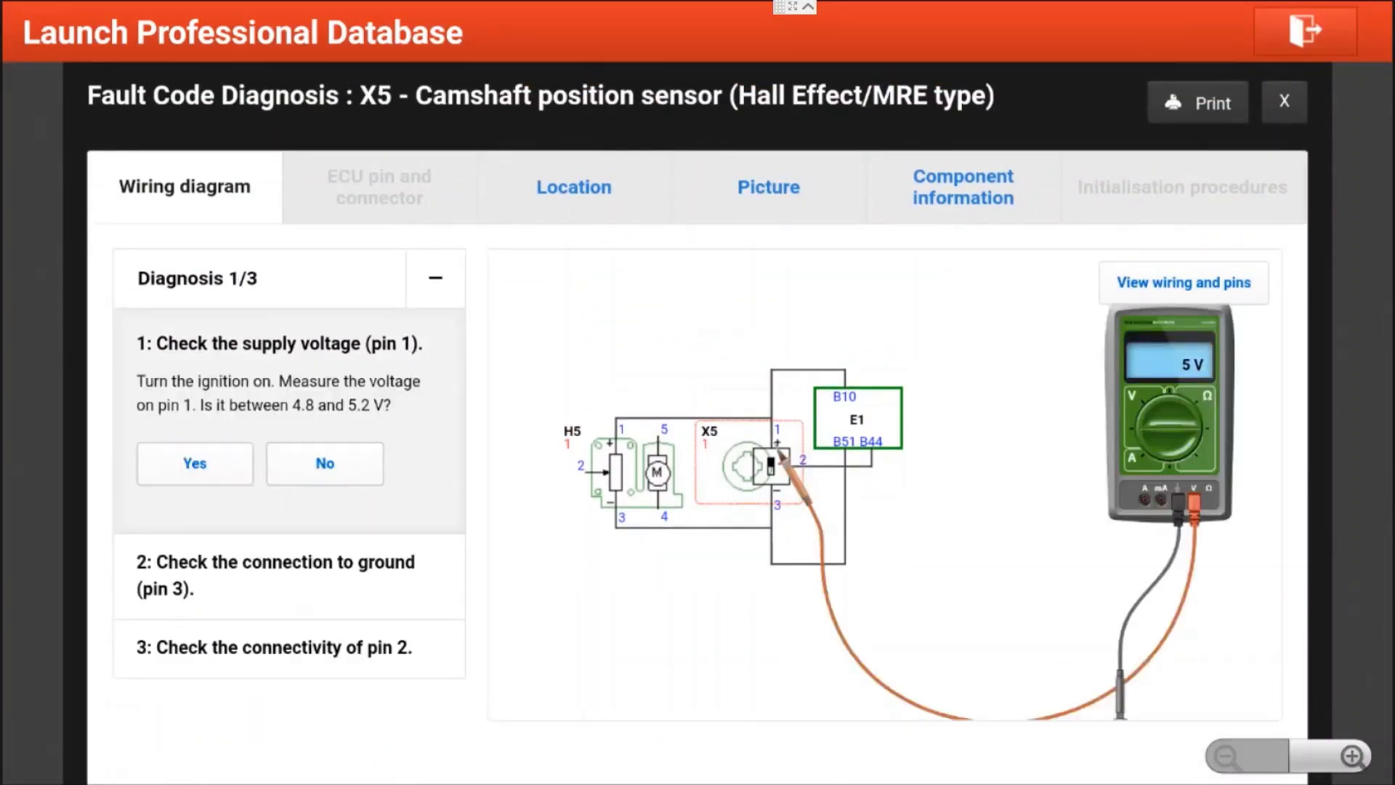
Step: Answer No to the pin 1 and pin B 10 voltage questions, and change the pin 1 answer to Yes
left_click(325, 463)
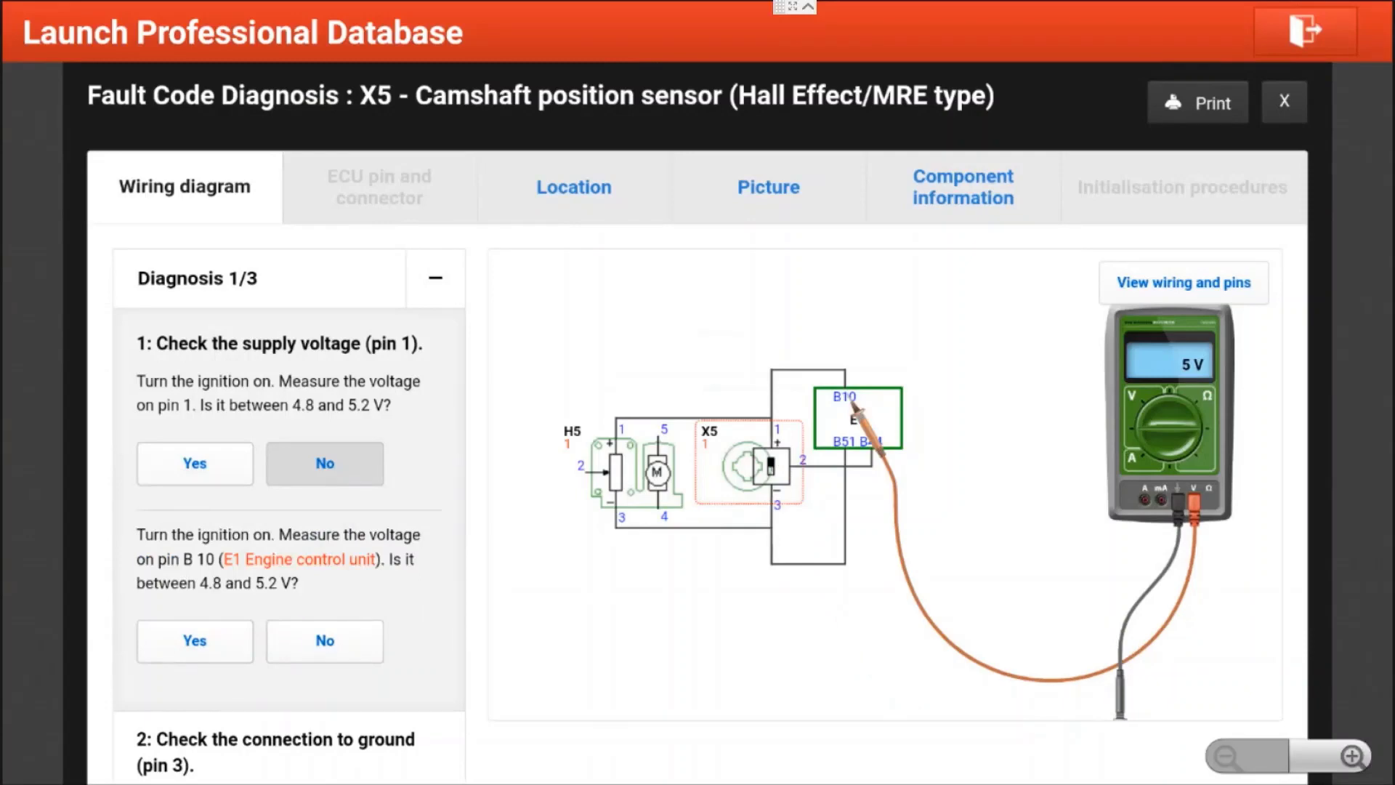
left_click(325, 641)
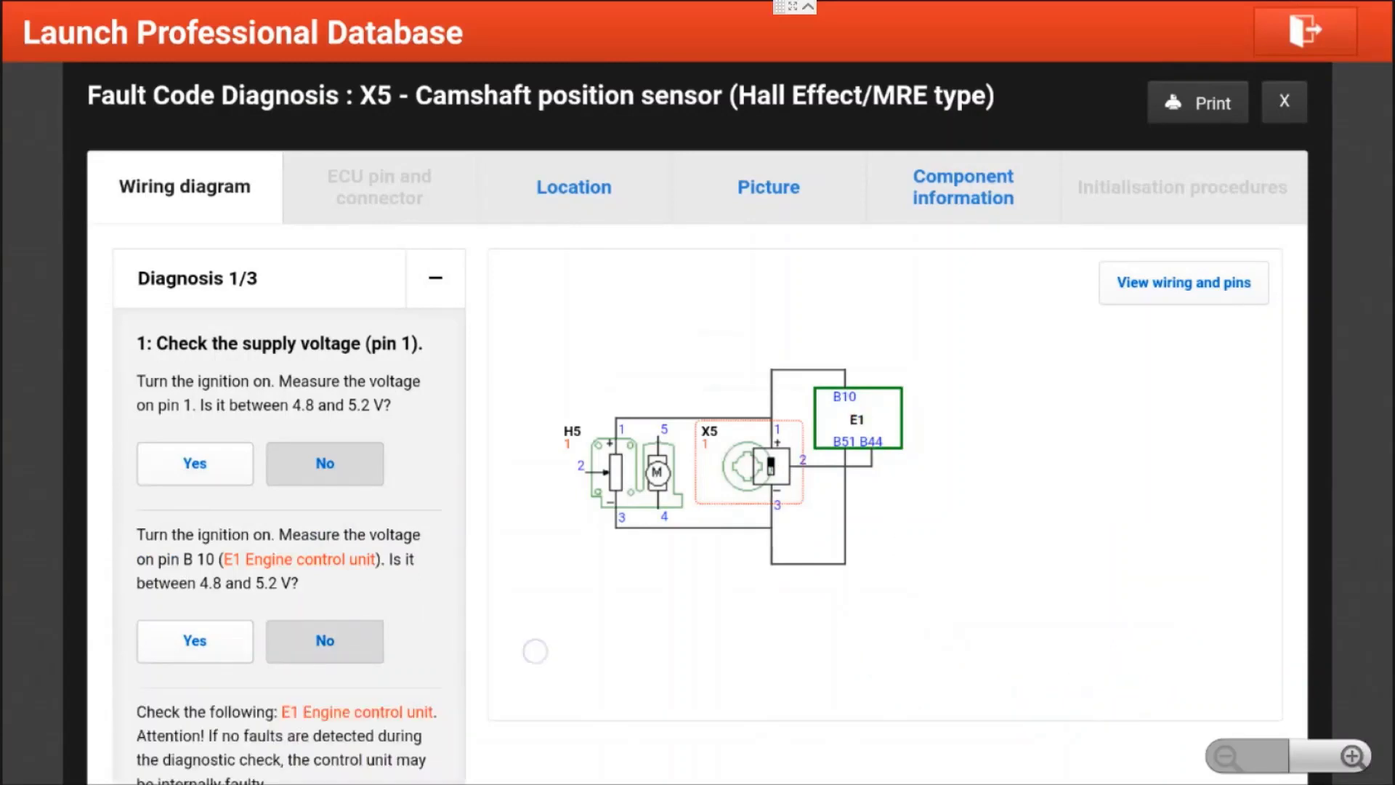
left_click_drag(530, 645, 530, 530)
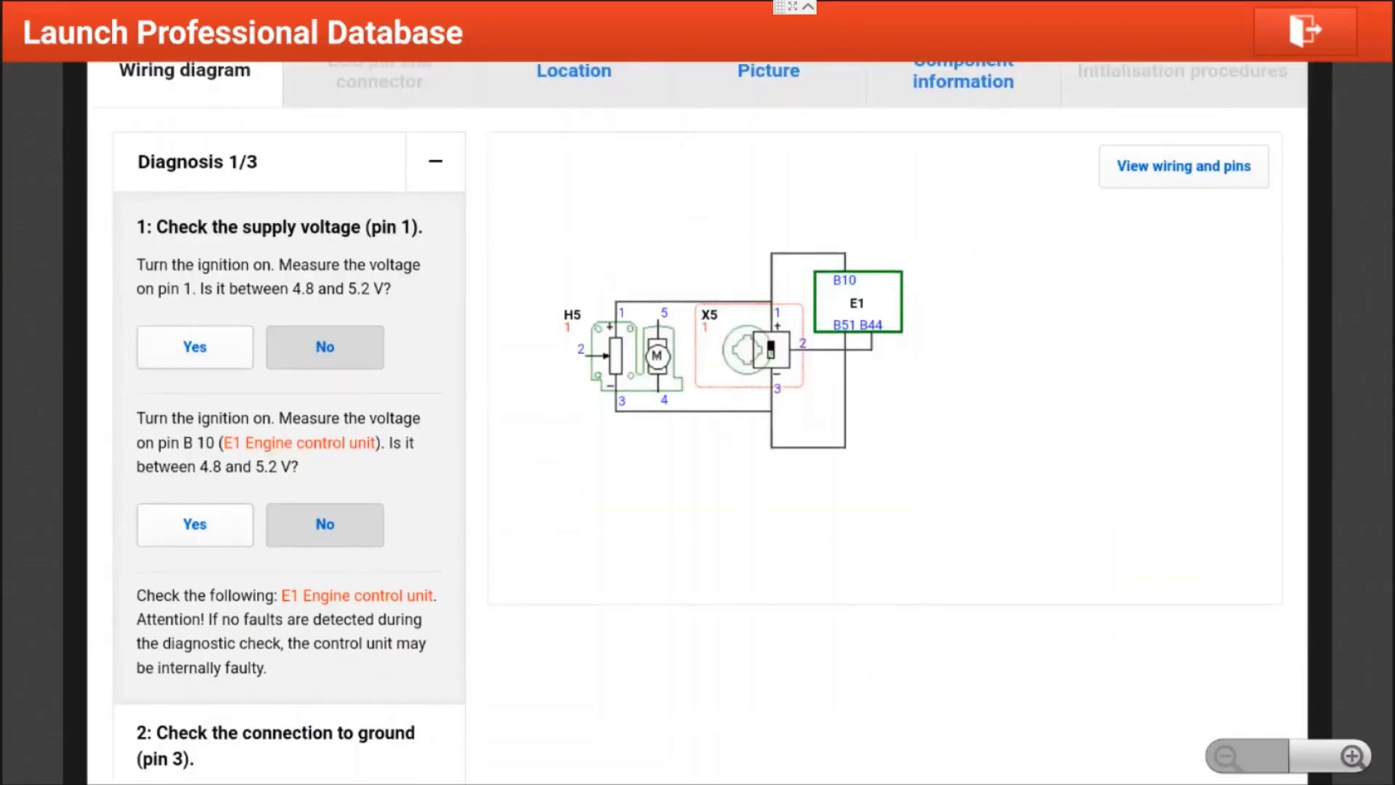
left_click(175, 358)
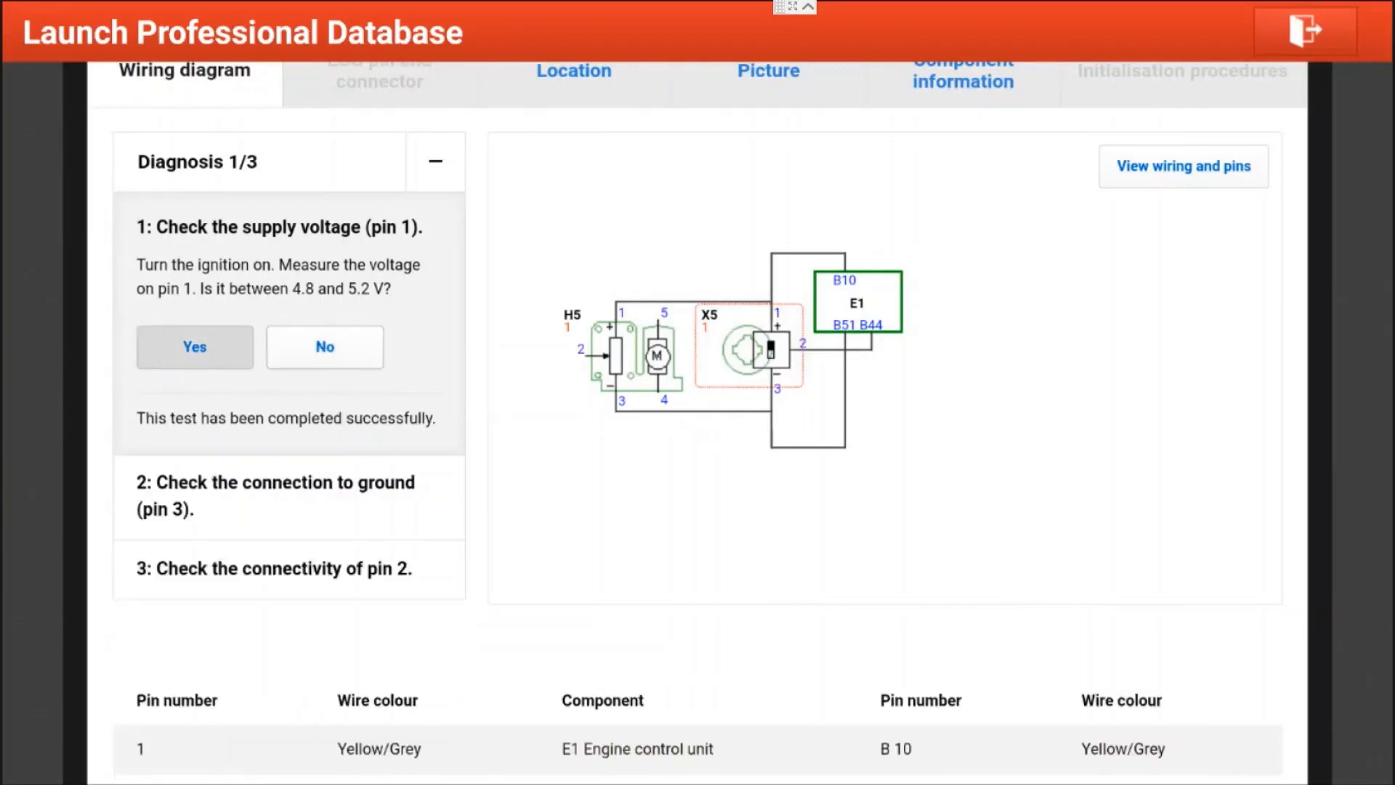
Step: Open the ground connection check for pin 3, answer No to its voltage question, and change that answer to Yes
left_click(324, 490)
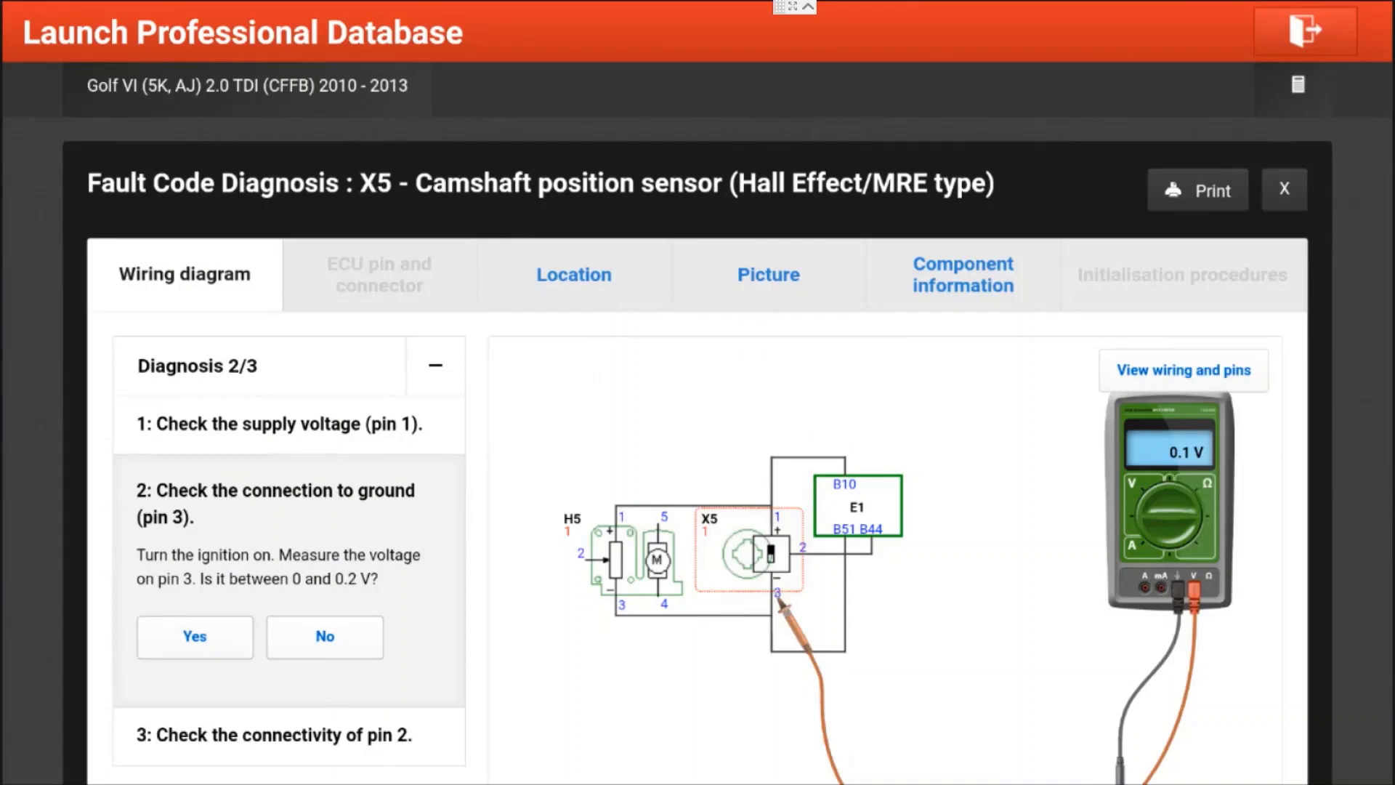
left_click(325, 636)
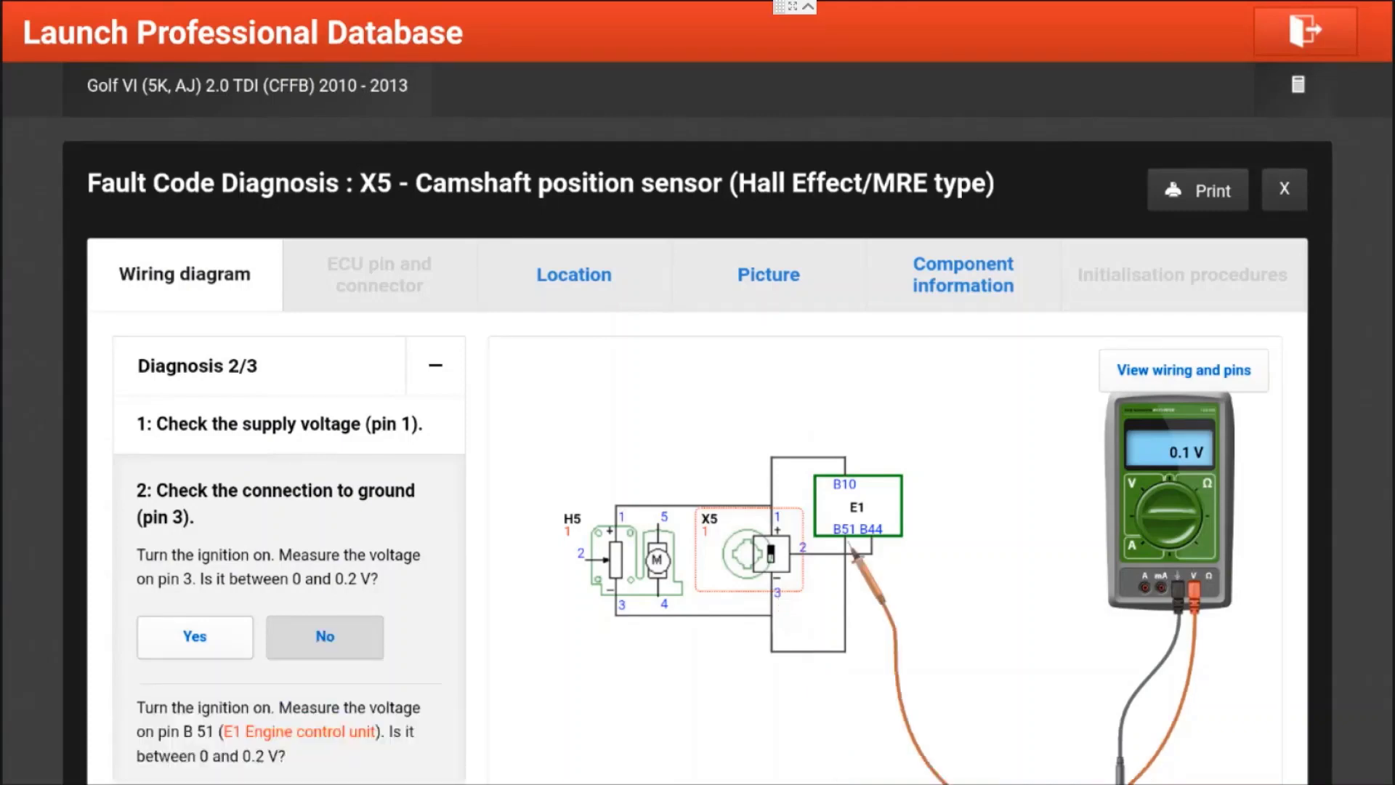
left_click_drag(580, 698, 564, 584)
left_click(195, 533)
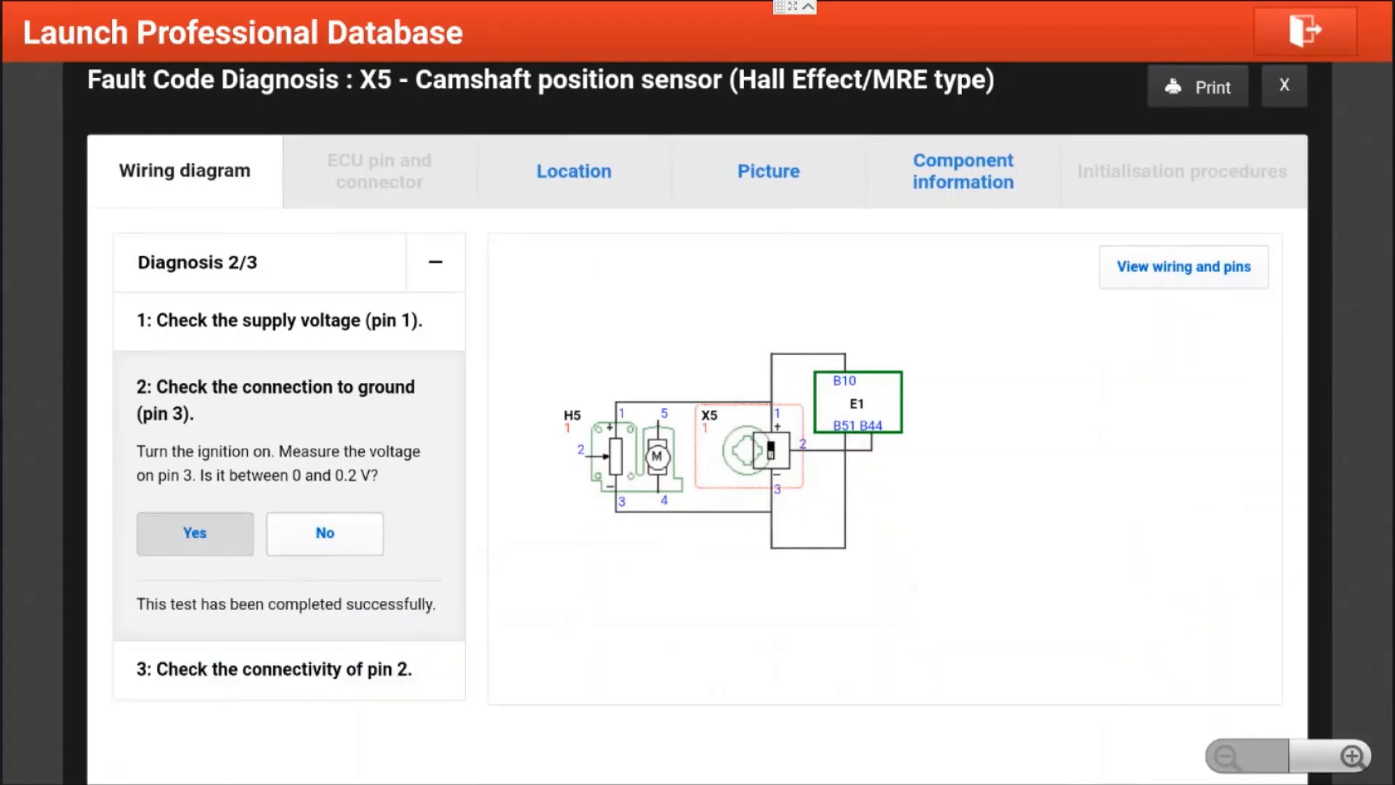
Step: Quit the camshaft sensor diagnosis and open the database for fault code P2196
left_click(1306, 31)
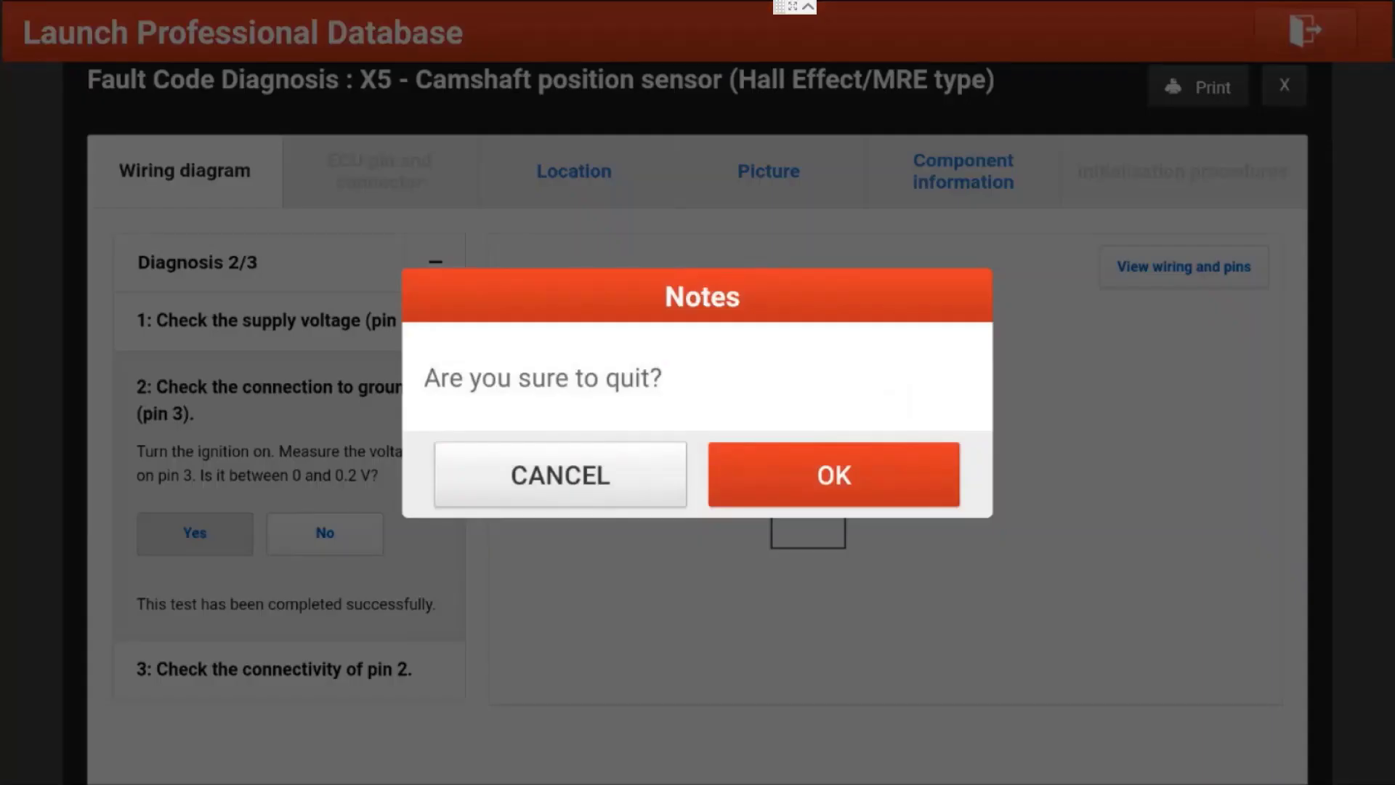
left_click(827, 478)
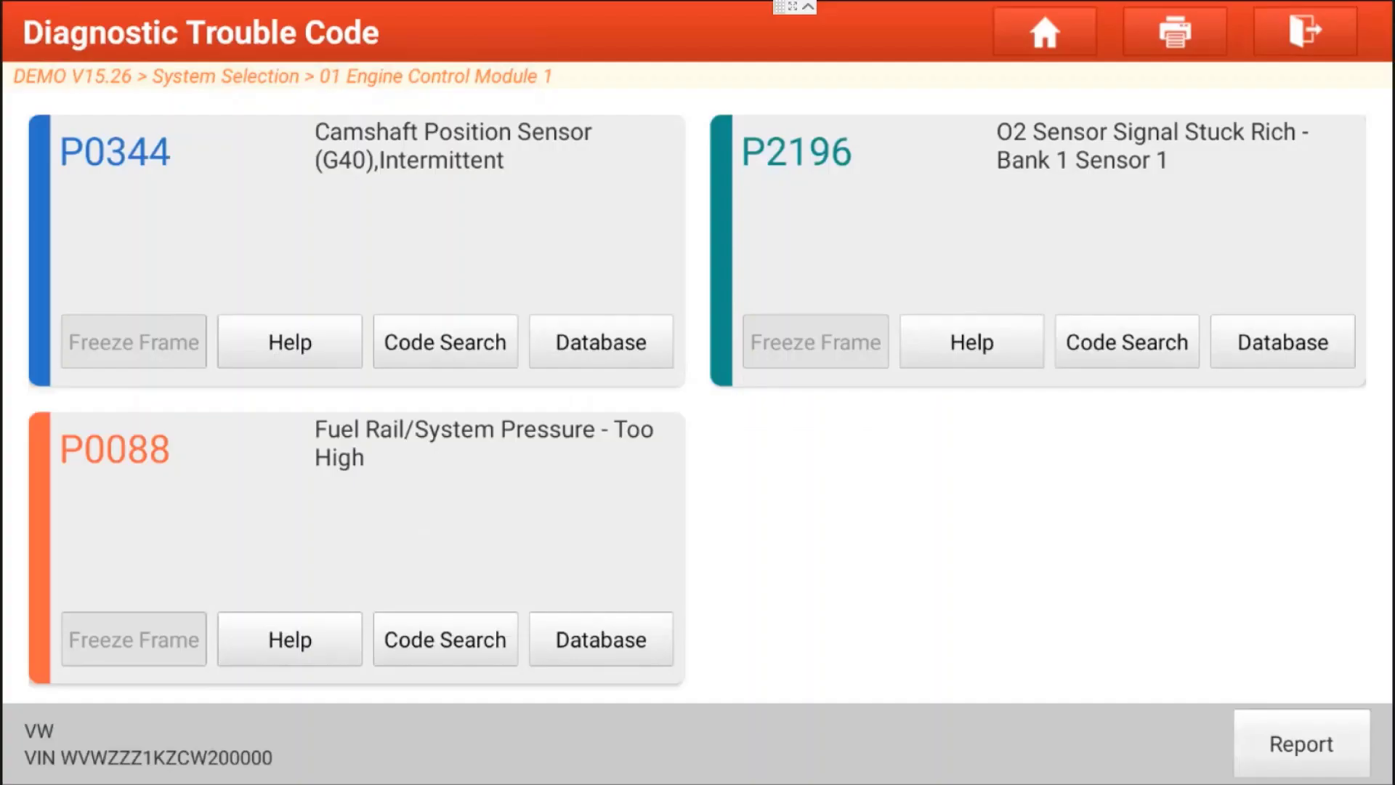
left_click(1277, 338)
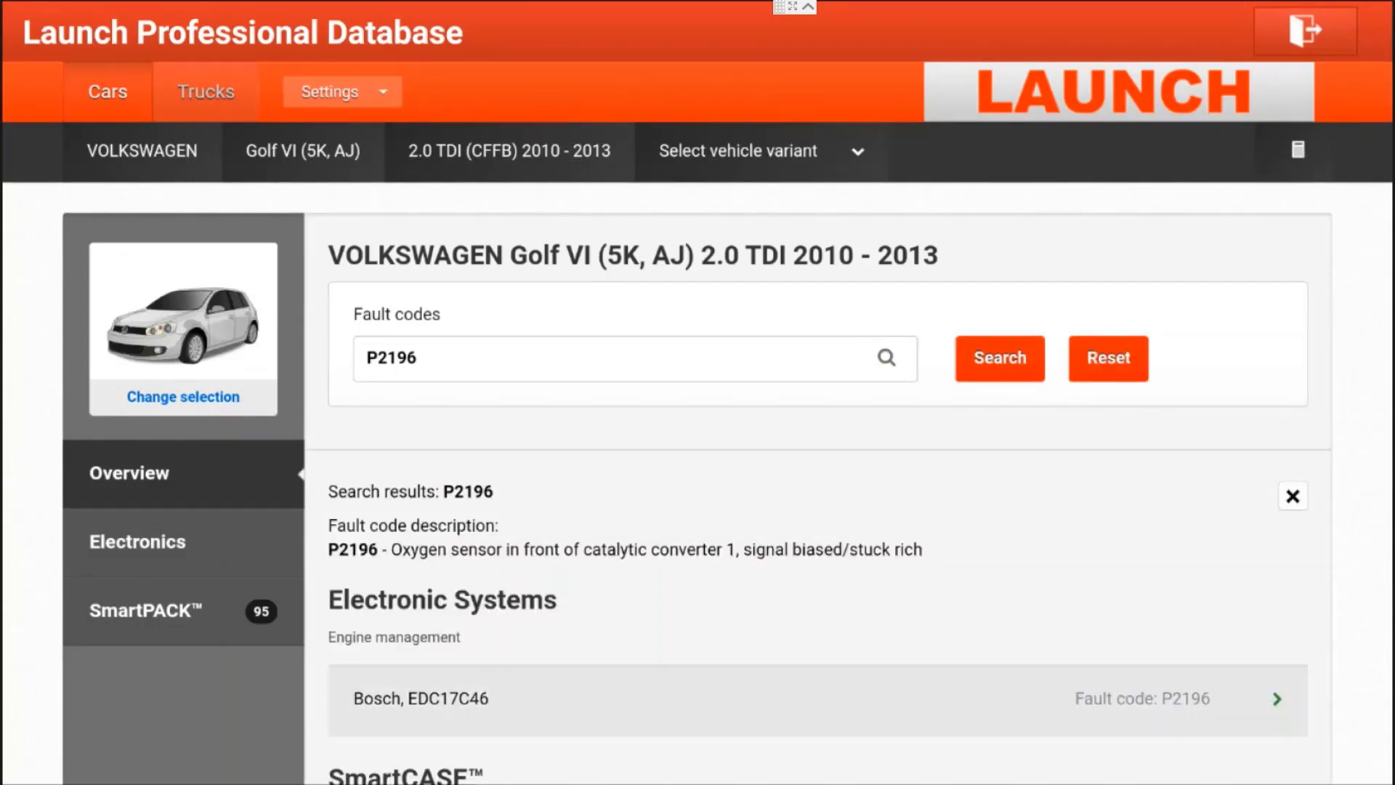
Step: Open the Bosch, EDC17C46 result for P2196 and show the diagnosis of the oxygen sensor in front of the catalytic converter
left_click(799, 699)
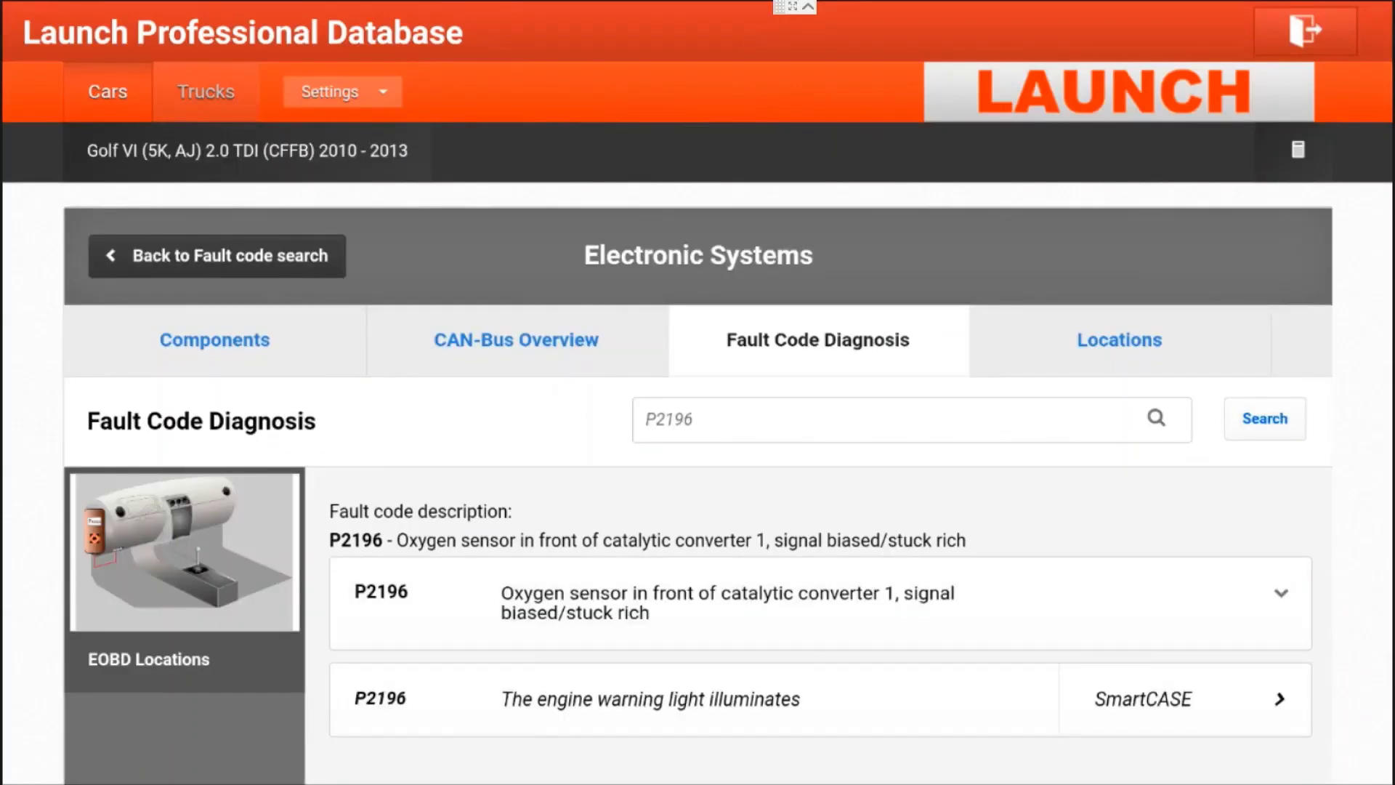
left_click(1282, 592)
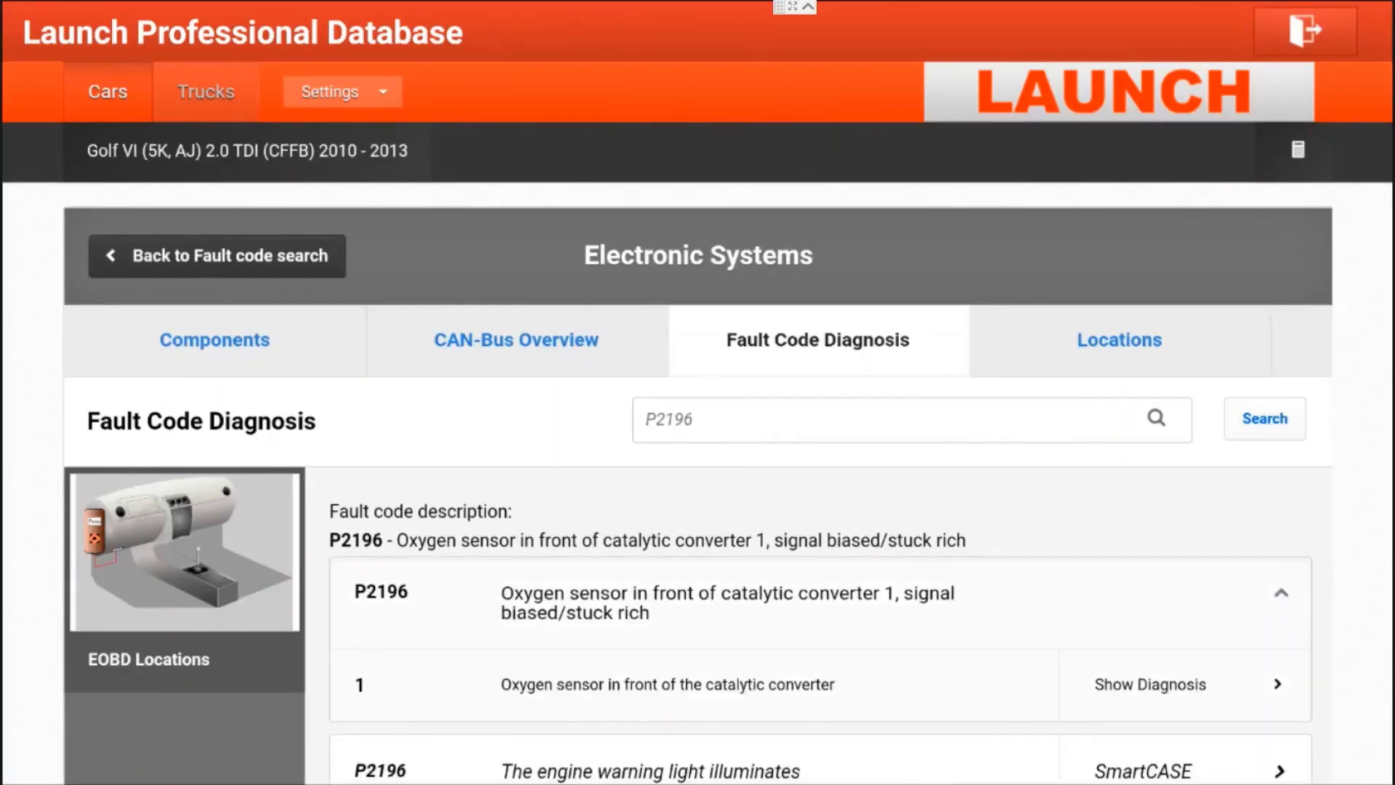
left_click(1163, 685)
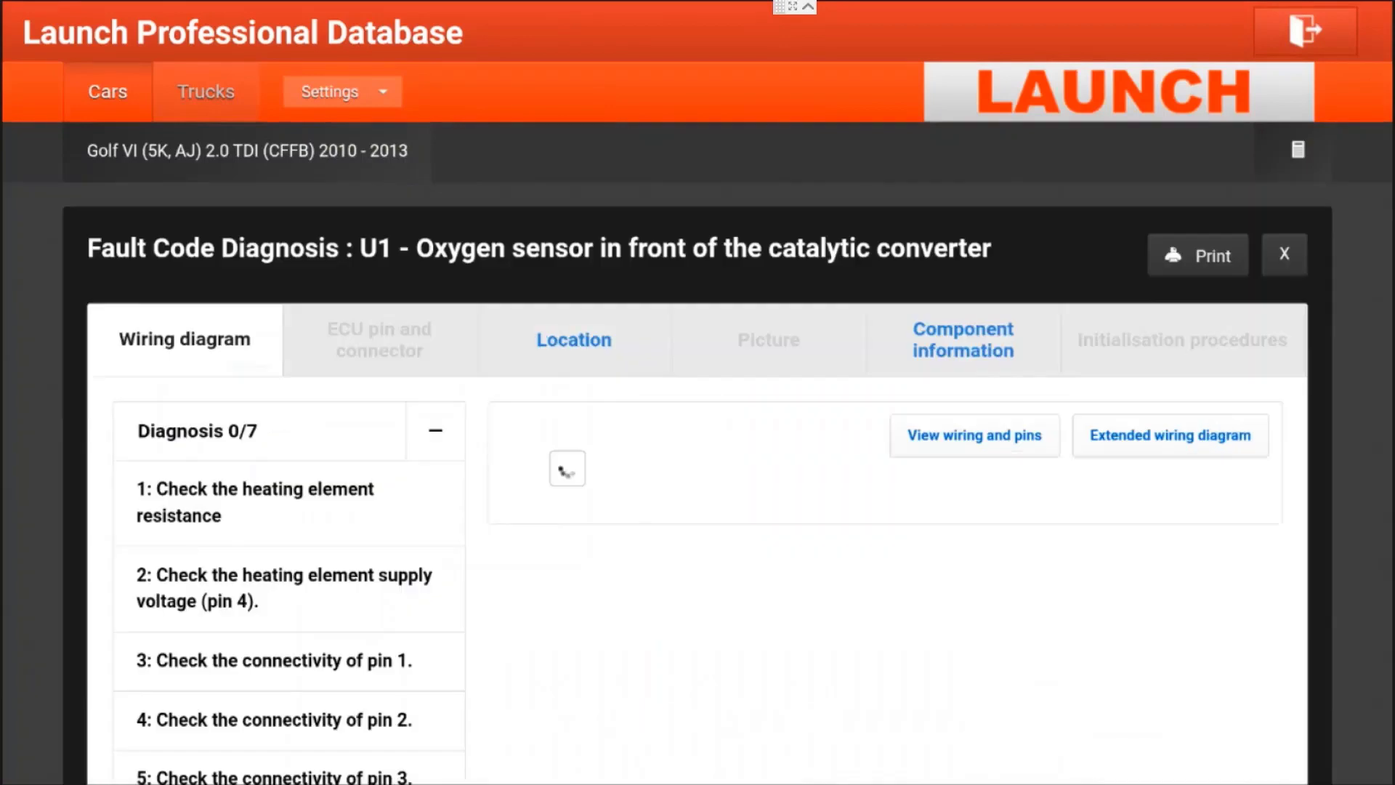
Step: View the U1 oxygen sensor's diagnostic checks and location, and open its component information
left_click_drag(162, 683, 158, 548)
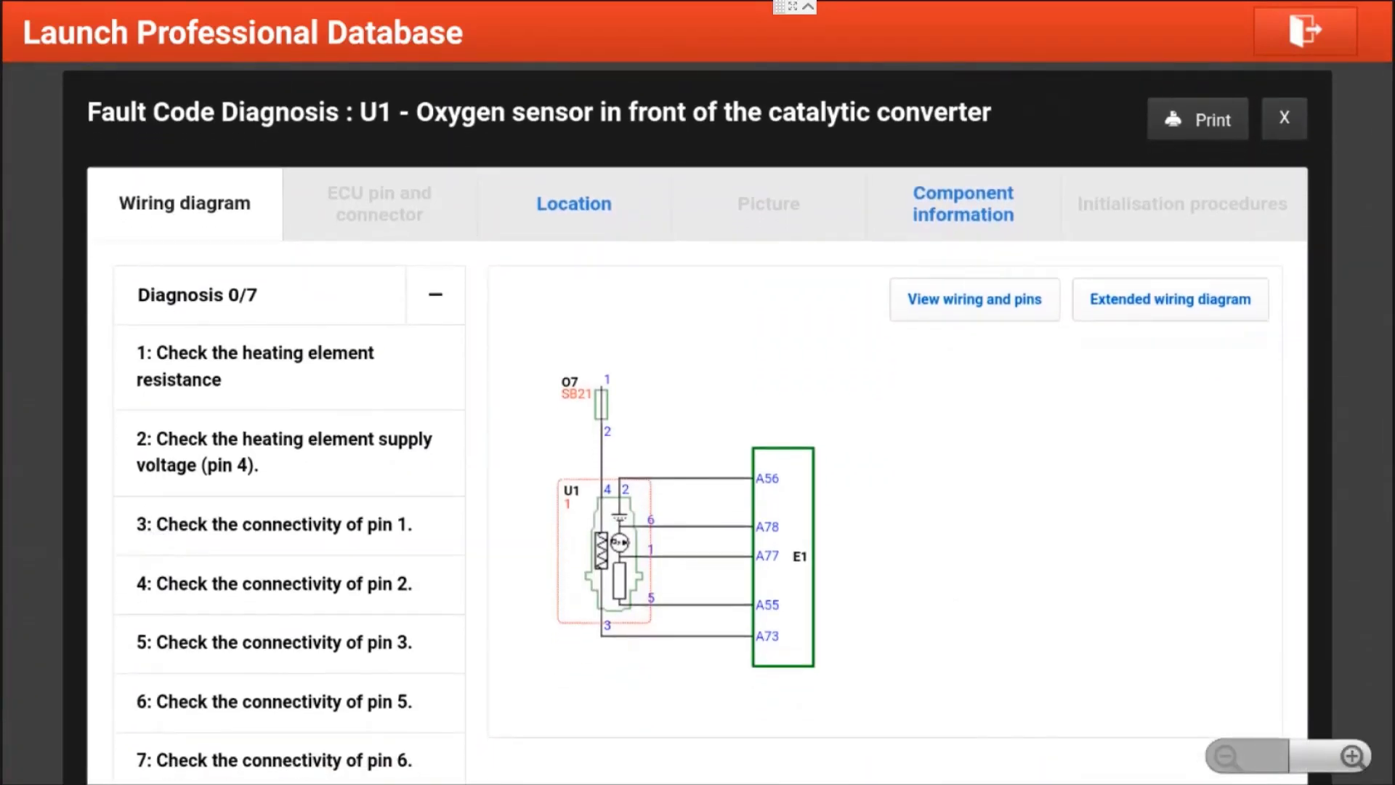
left_click(593, 215)
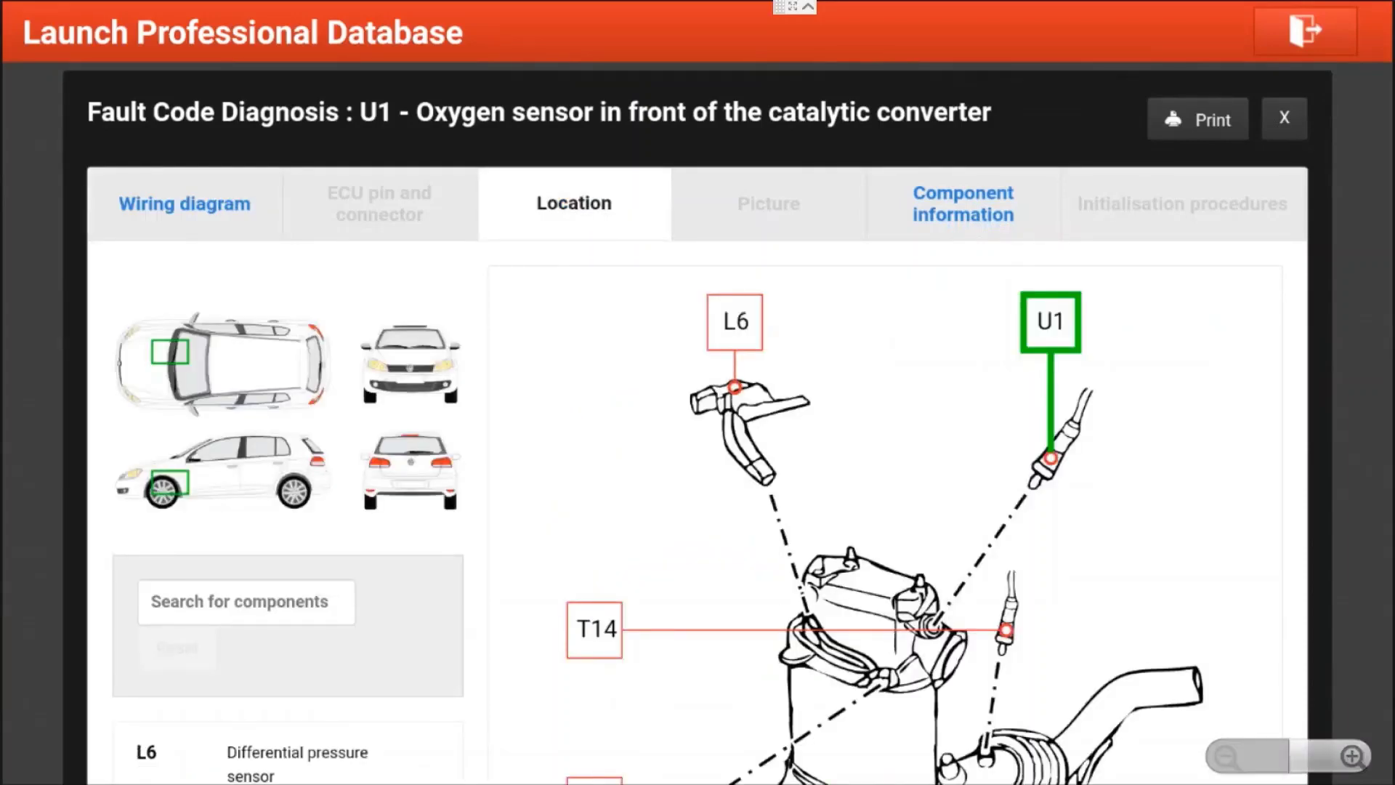
left_click(939, 215)
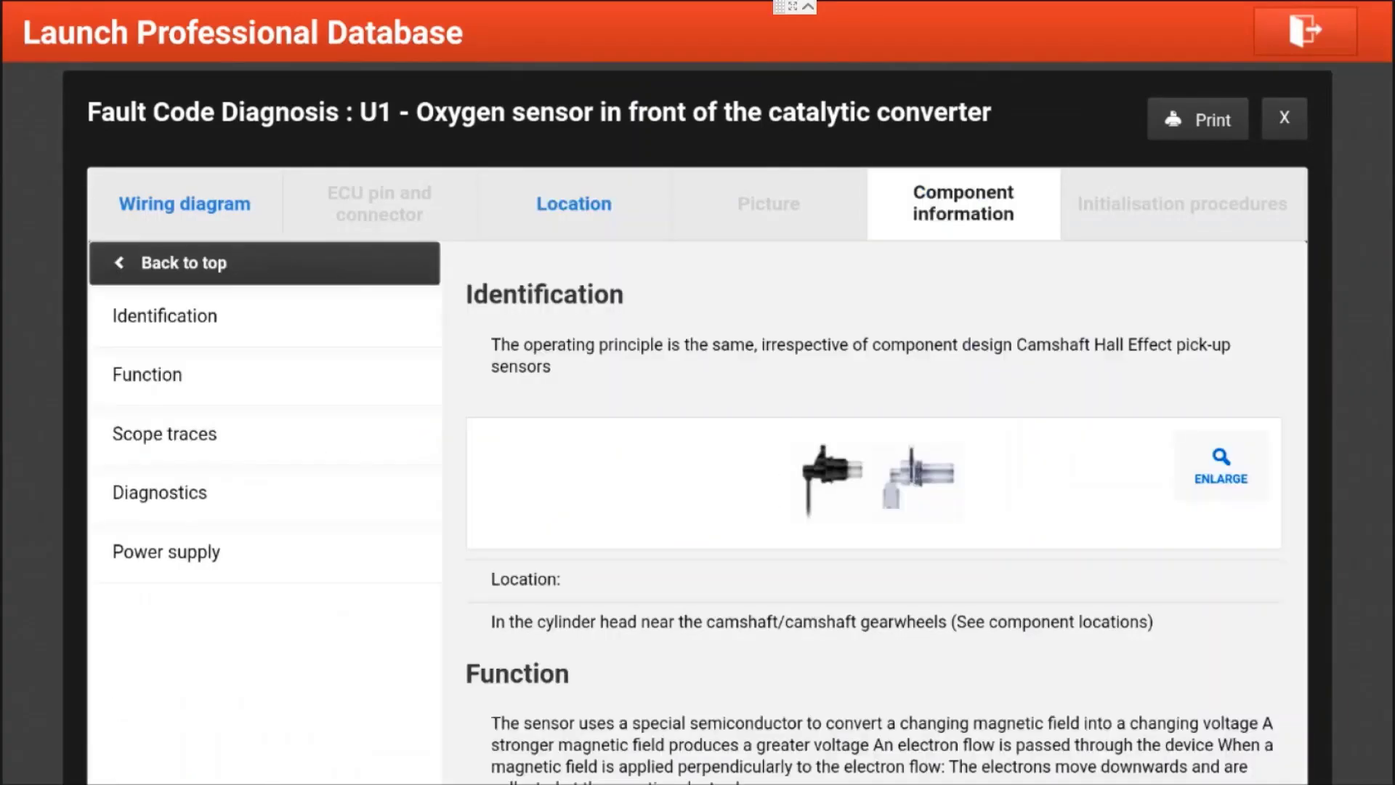
Step: View the Function and Scope traces sections and enlarge the positive-trending voltage waveform for a Hall Effect sensor
left_click(157, 371)
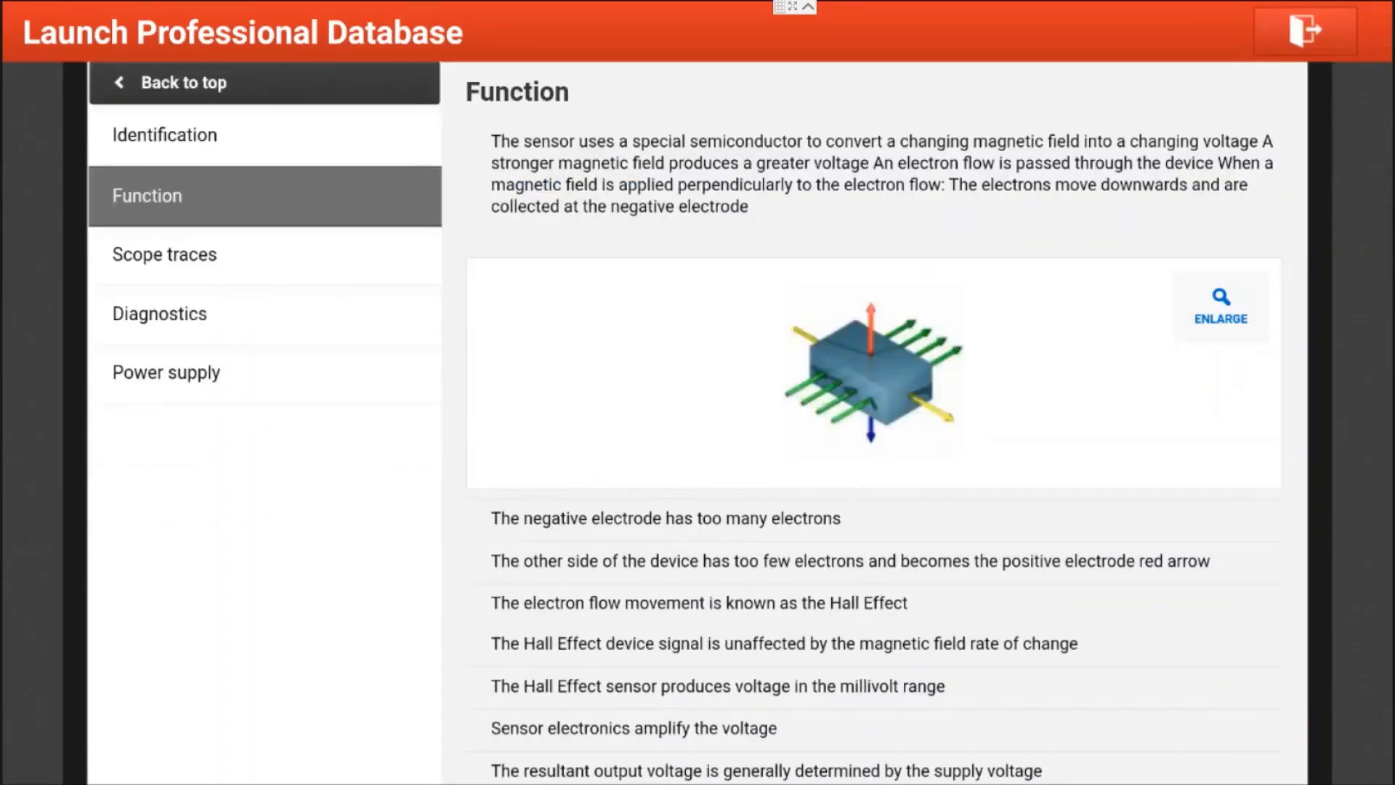
left_click(152, 251)
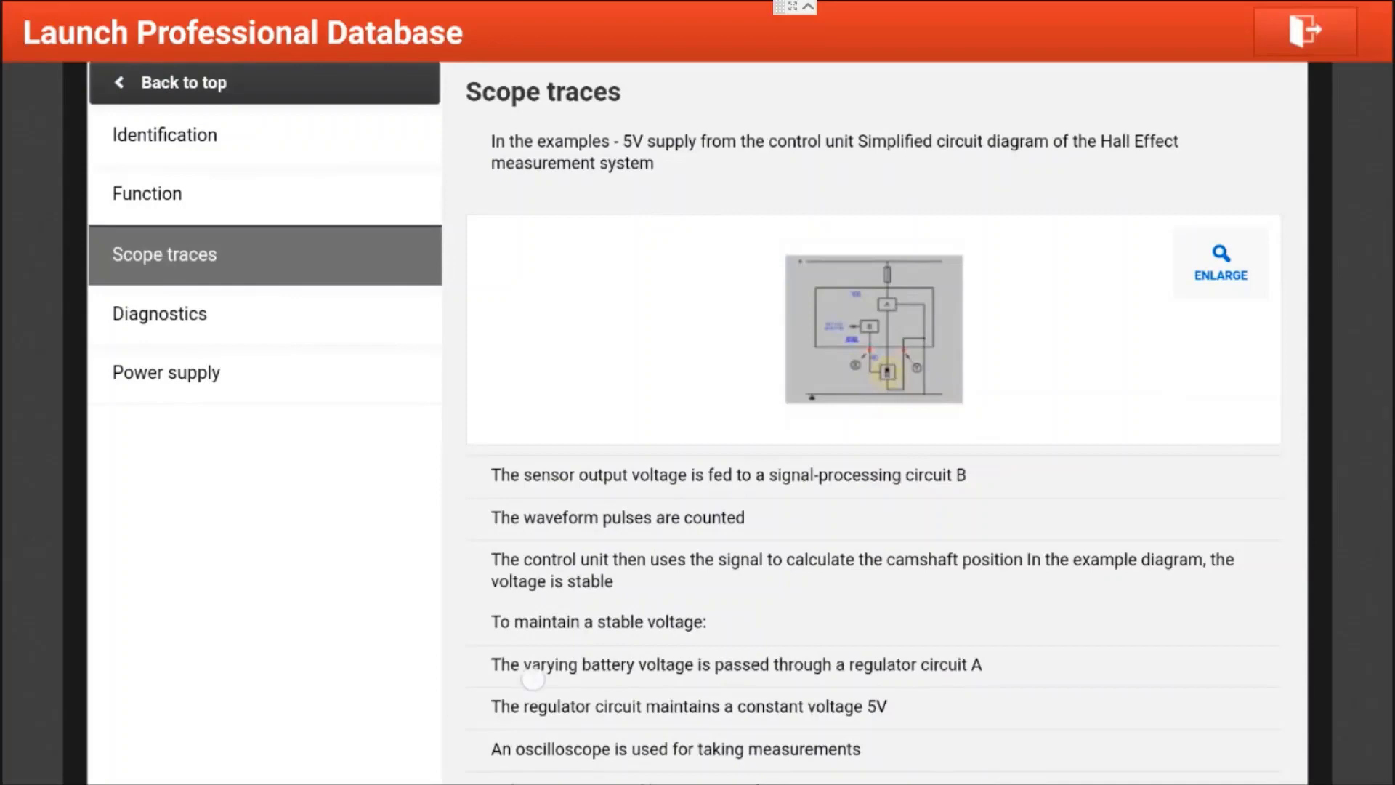
left_click_drag(533, 680, 520, 218)
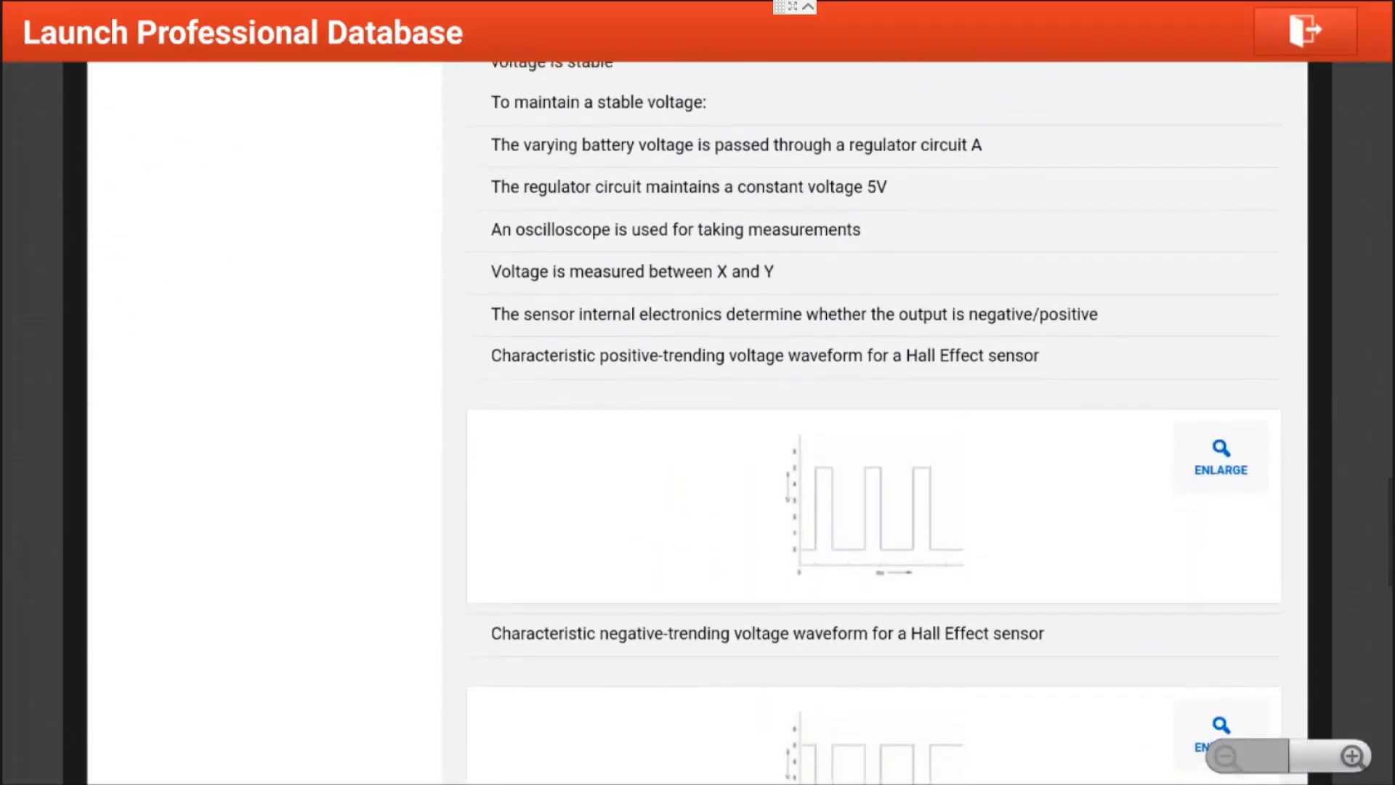
left_click(836, 538)
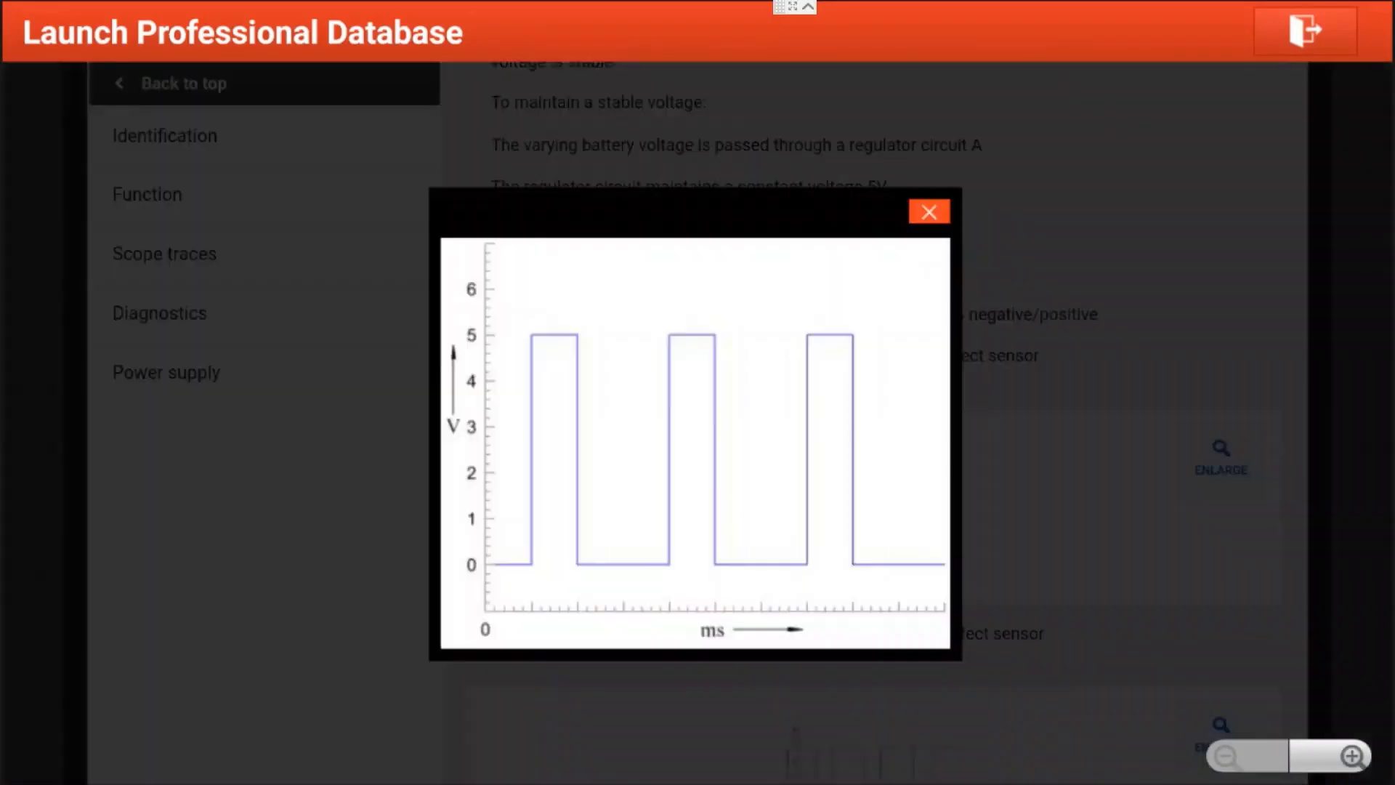
Step: Close the enlarged waveform and view the U1 oxygen sensor's wiring diagram with its table of pin numbers and wire colours
left_click(929, 212)
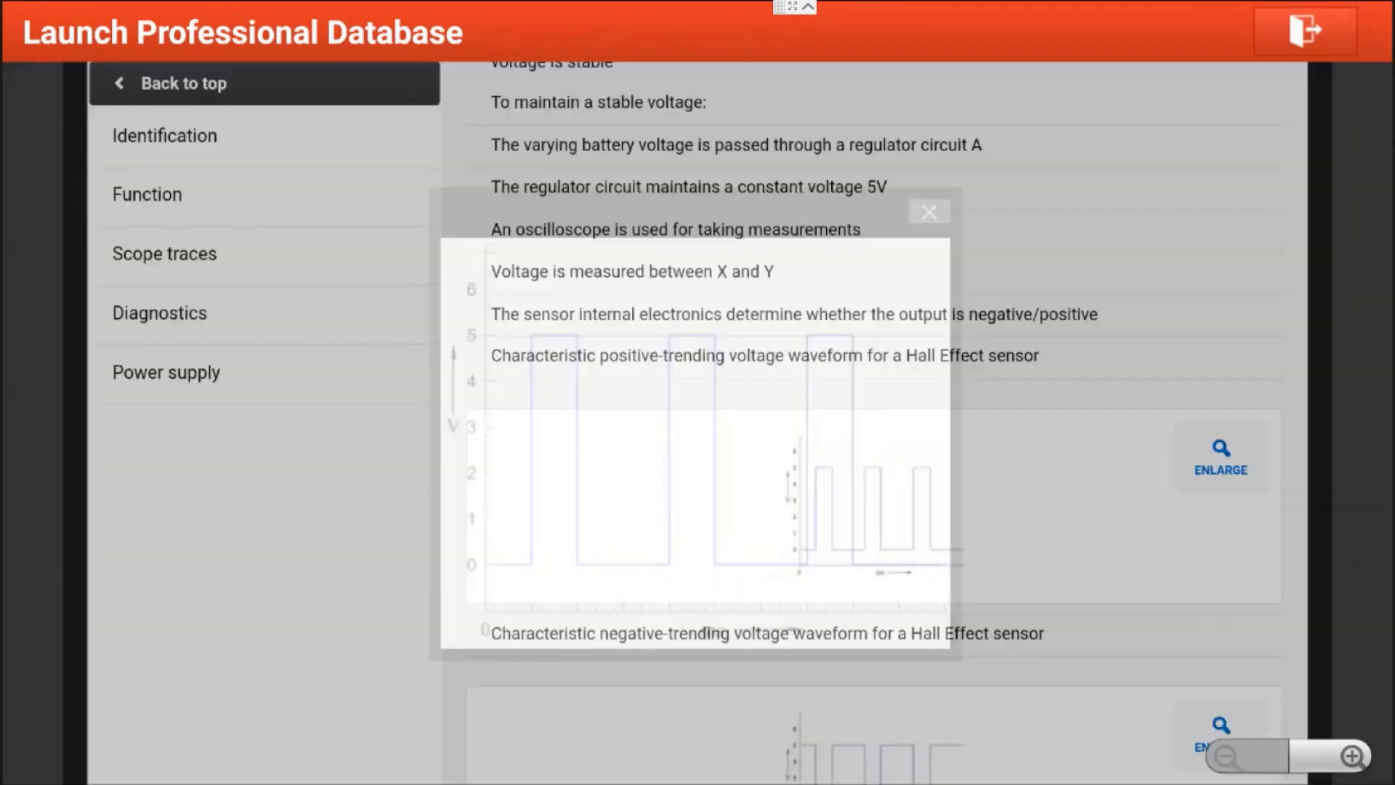
left_click_drag(607, 178, 643, 364)
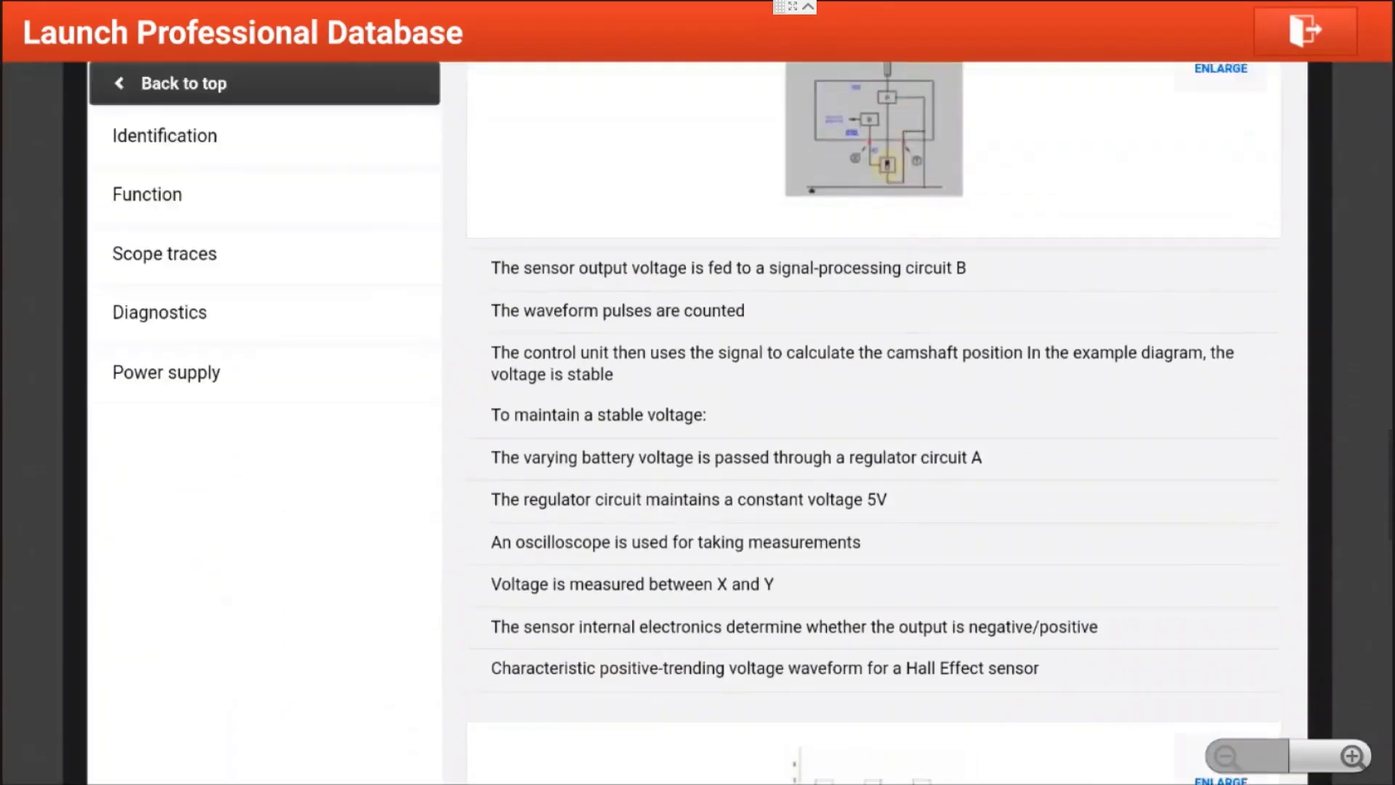
left_click(171, 88)
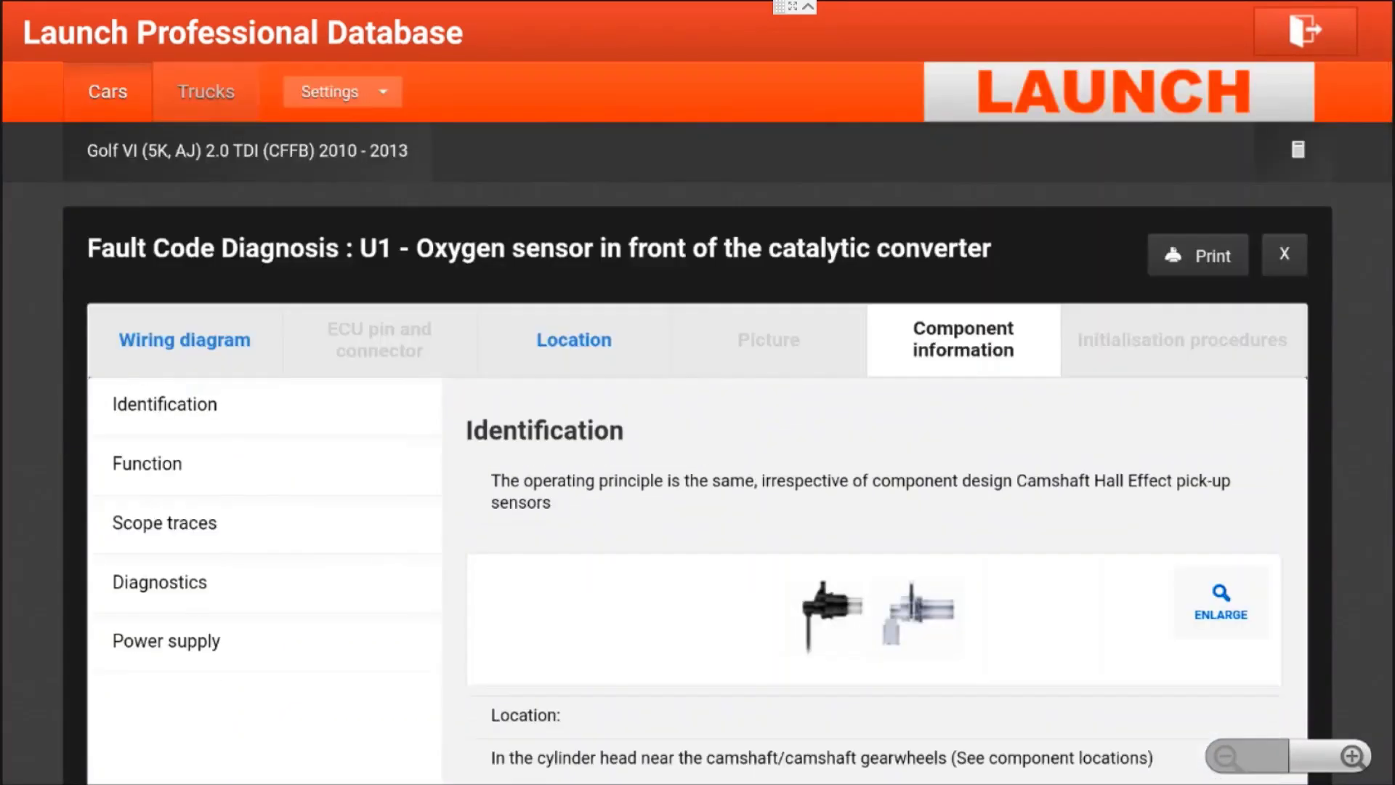
left_click(185, 340)
left_click_drag(264, 648, 271, 28)
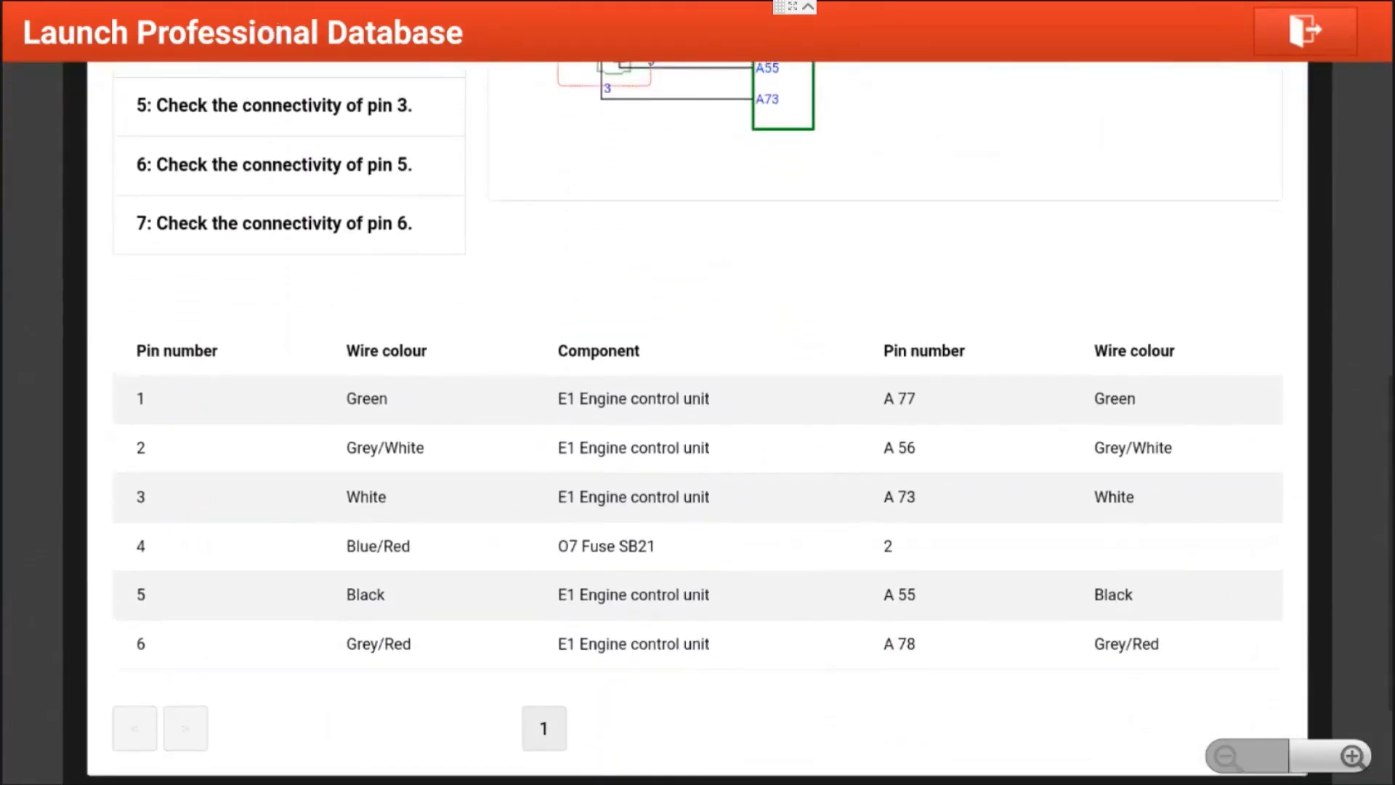
scroll(698, 436, "up", 9)
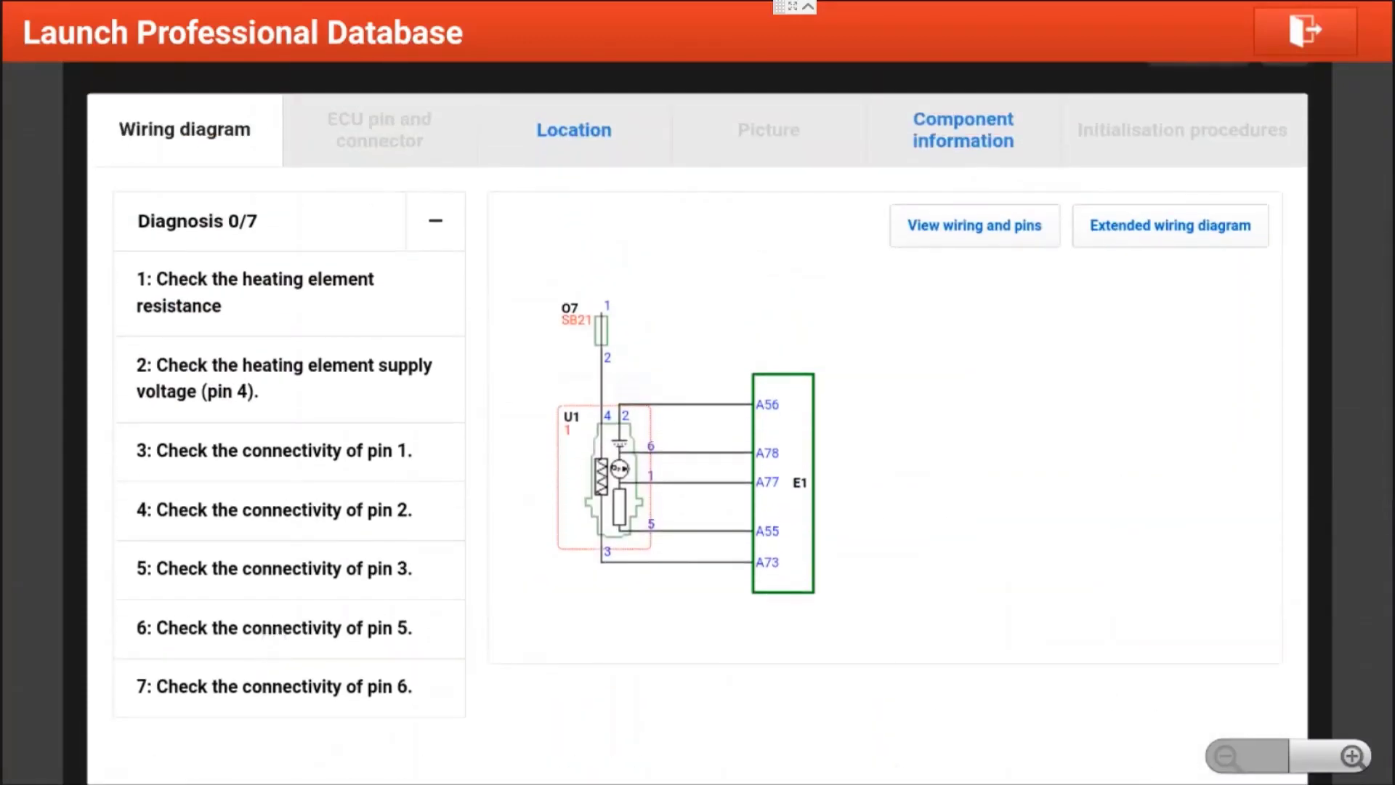
Step: Answer No to the heating element resistance check and to both supply voltage measurements, on pin 4 and on pin 2 of Fuse SB21
left_click(242, 289)
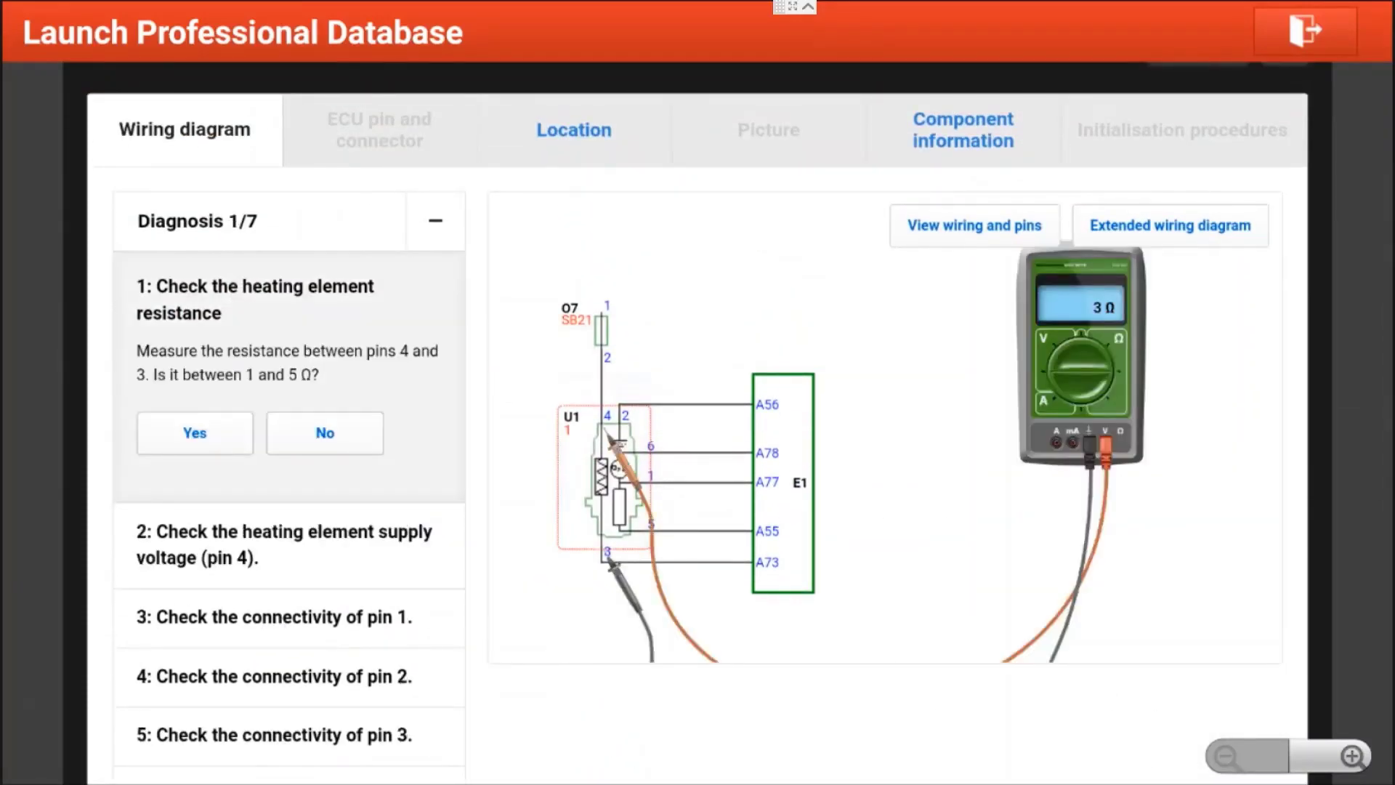
left_click(324, 432)
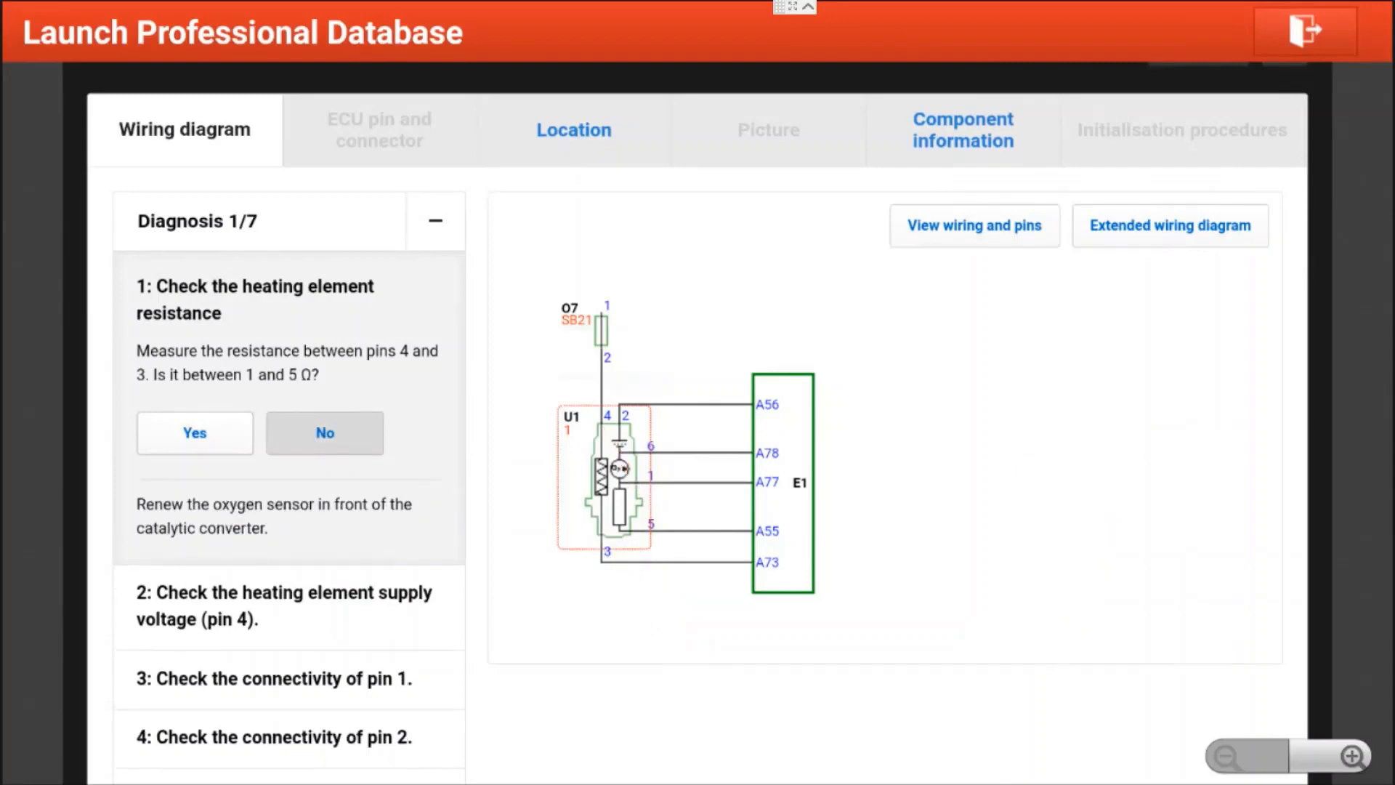
left_click(284, 606)
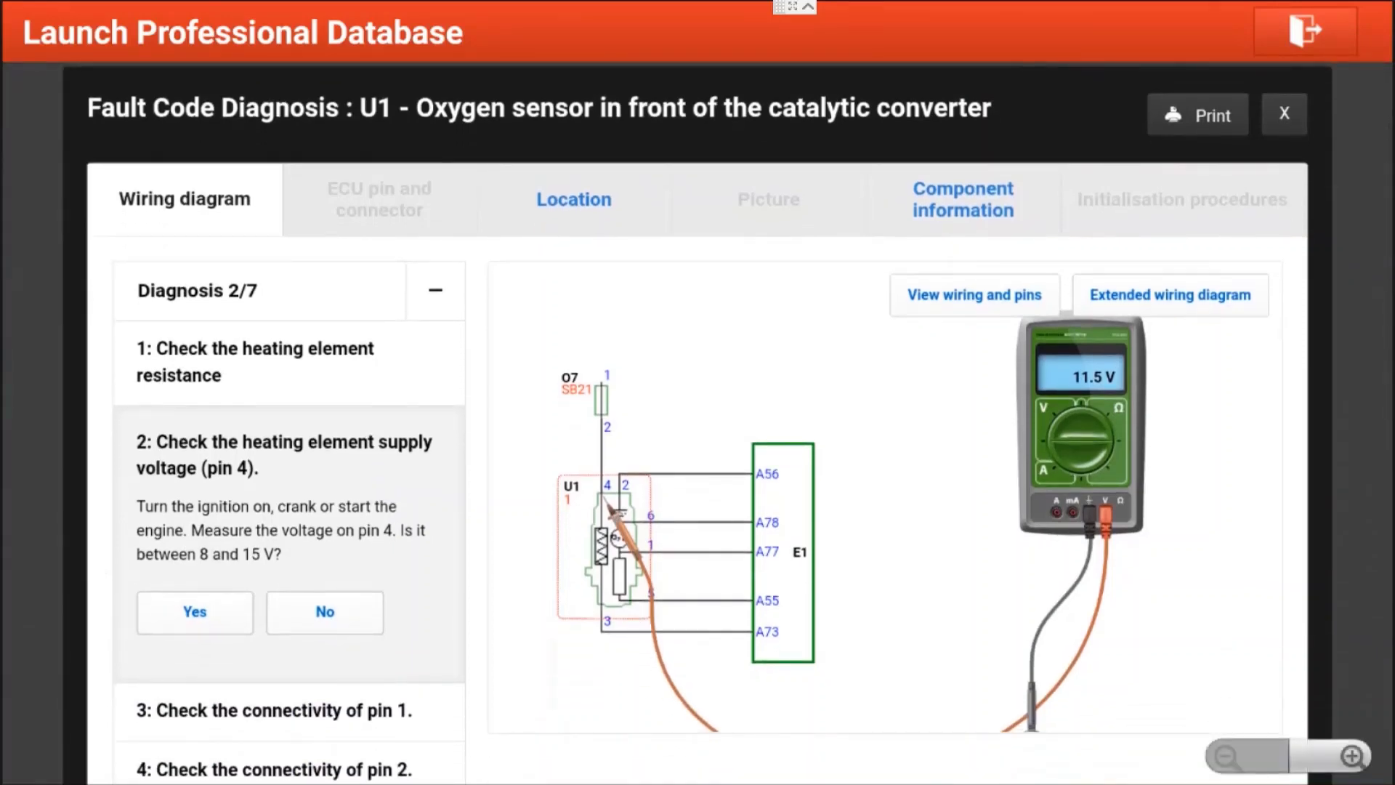
left_click(325, 612)
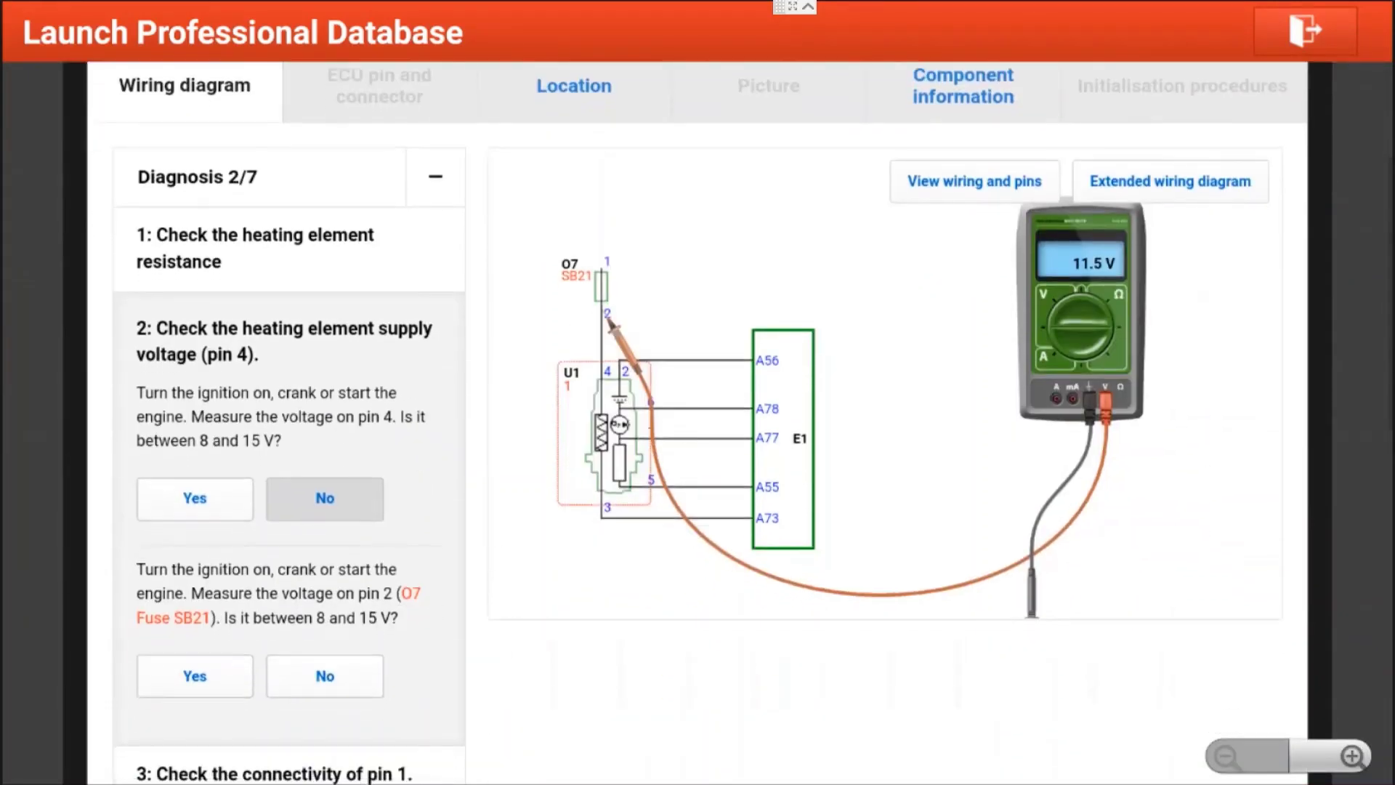
left_click(325, 676)
left_click_drag(639, 713, 630, 505)
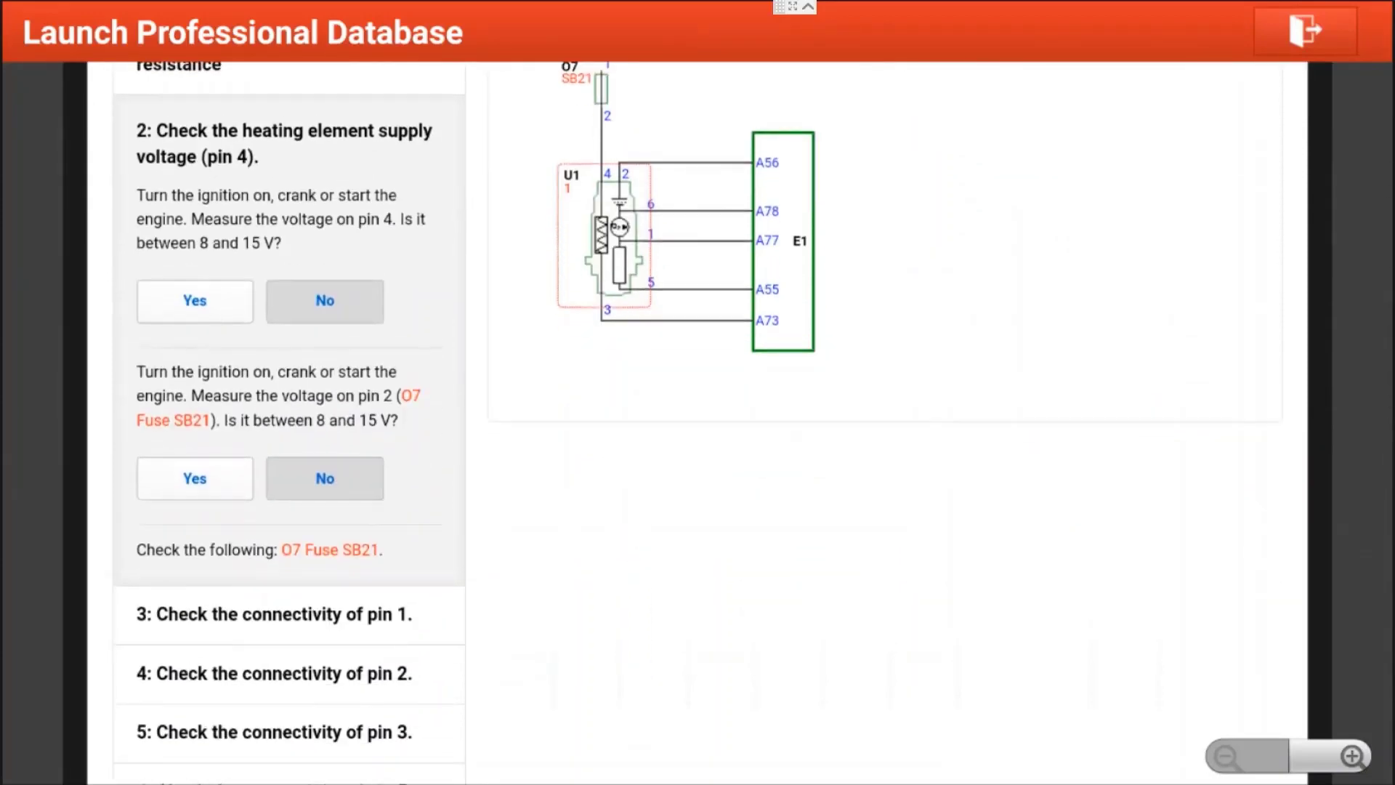
Step: Open the diagnosis of O7 Fuse SB21 and view its location in the main fuse and relay box
left_click(330, 551)
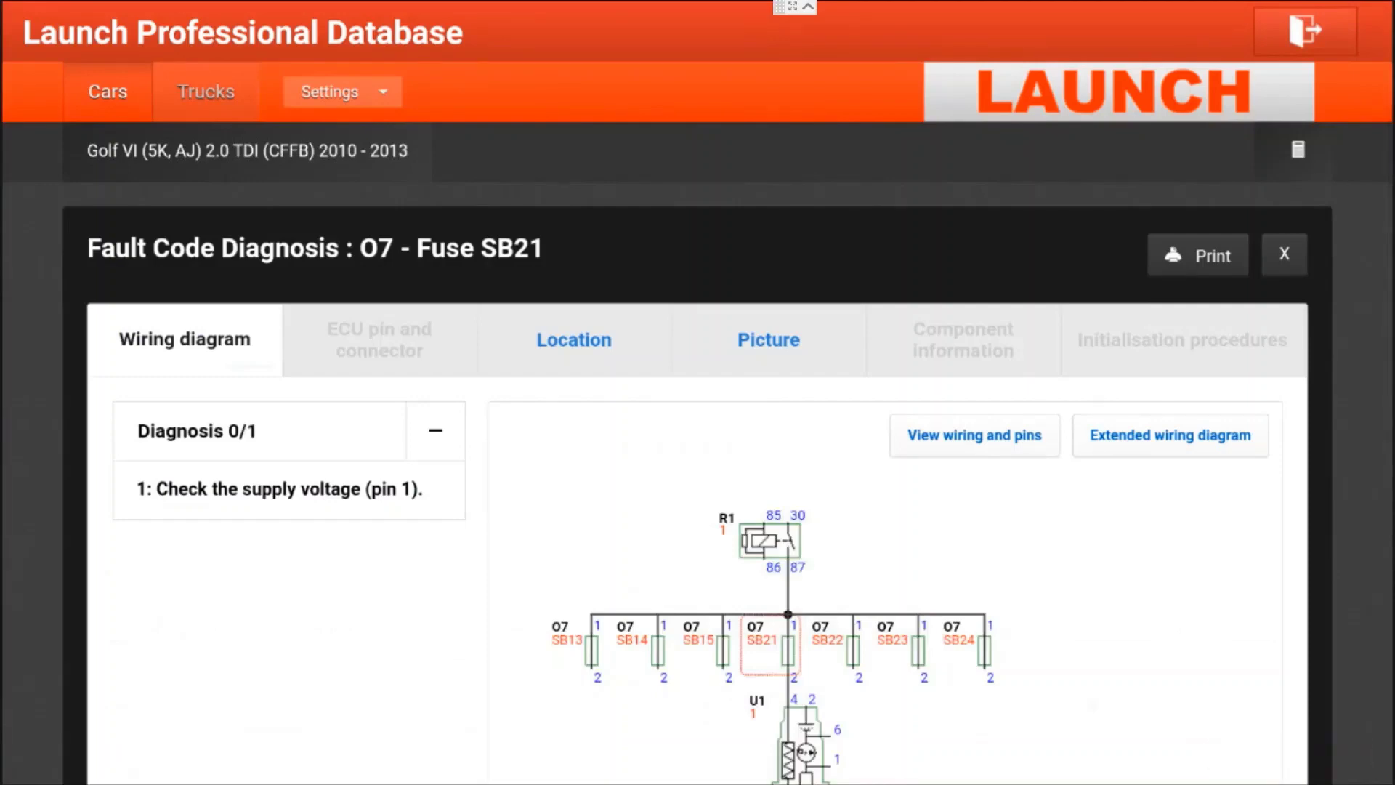
left_click(556, 349)
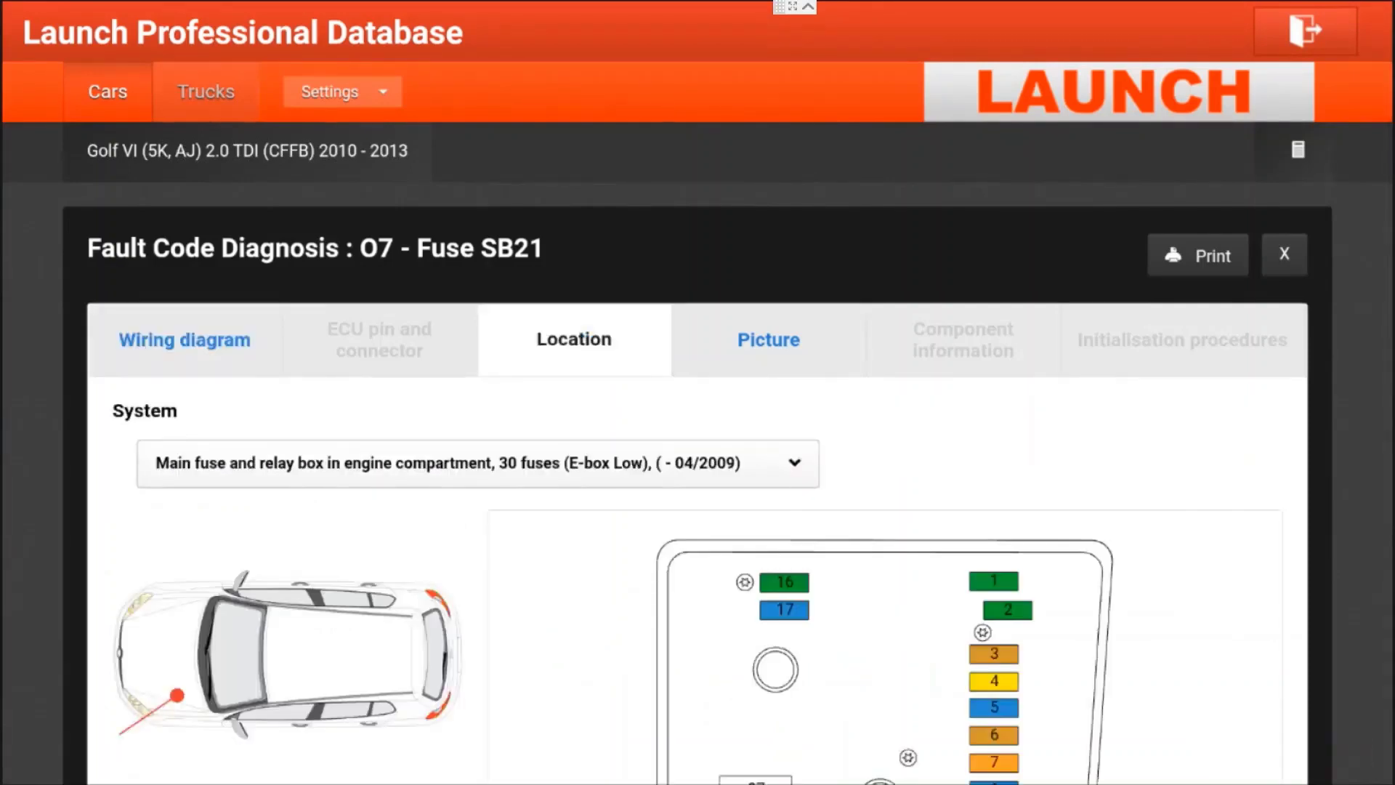
scroll(698, 421, "down", 5)
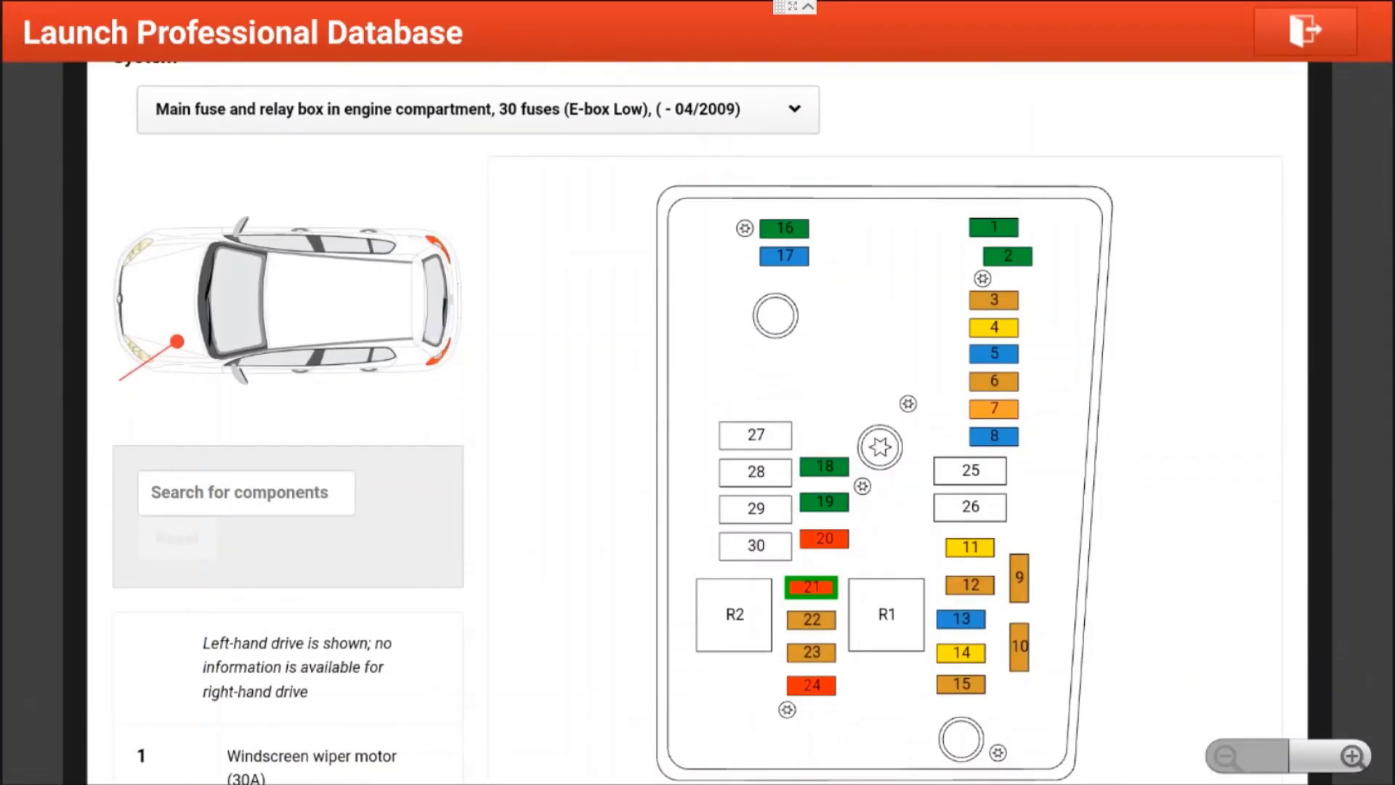
Step: Quit the fuse diagnosis and open the P0088 database entry for the VOLKSWAGEN Golf VI (5K, AJ) 2.0 TDI with engine code CFFB
left_click(1305, 31)
left_click(834, 475)
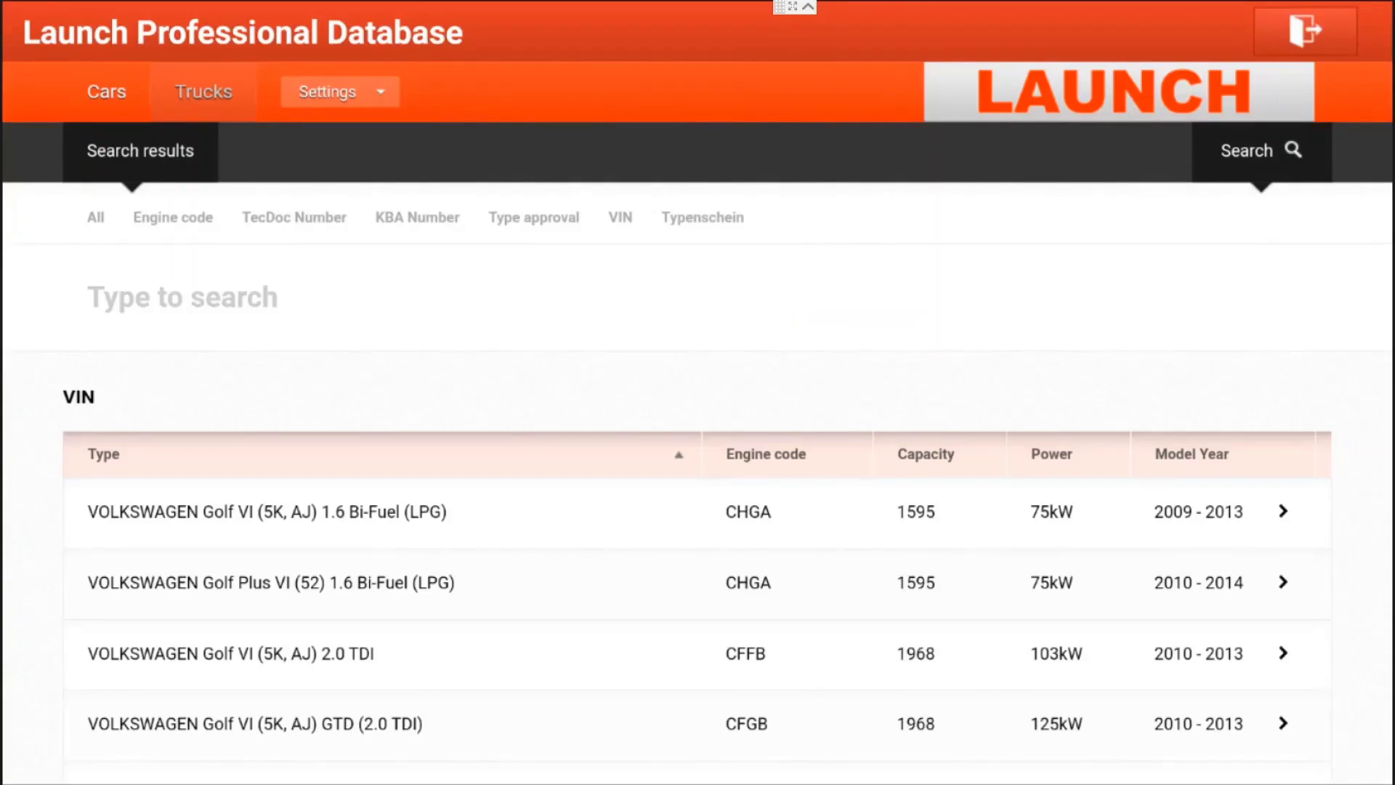
left_click(302, 654)
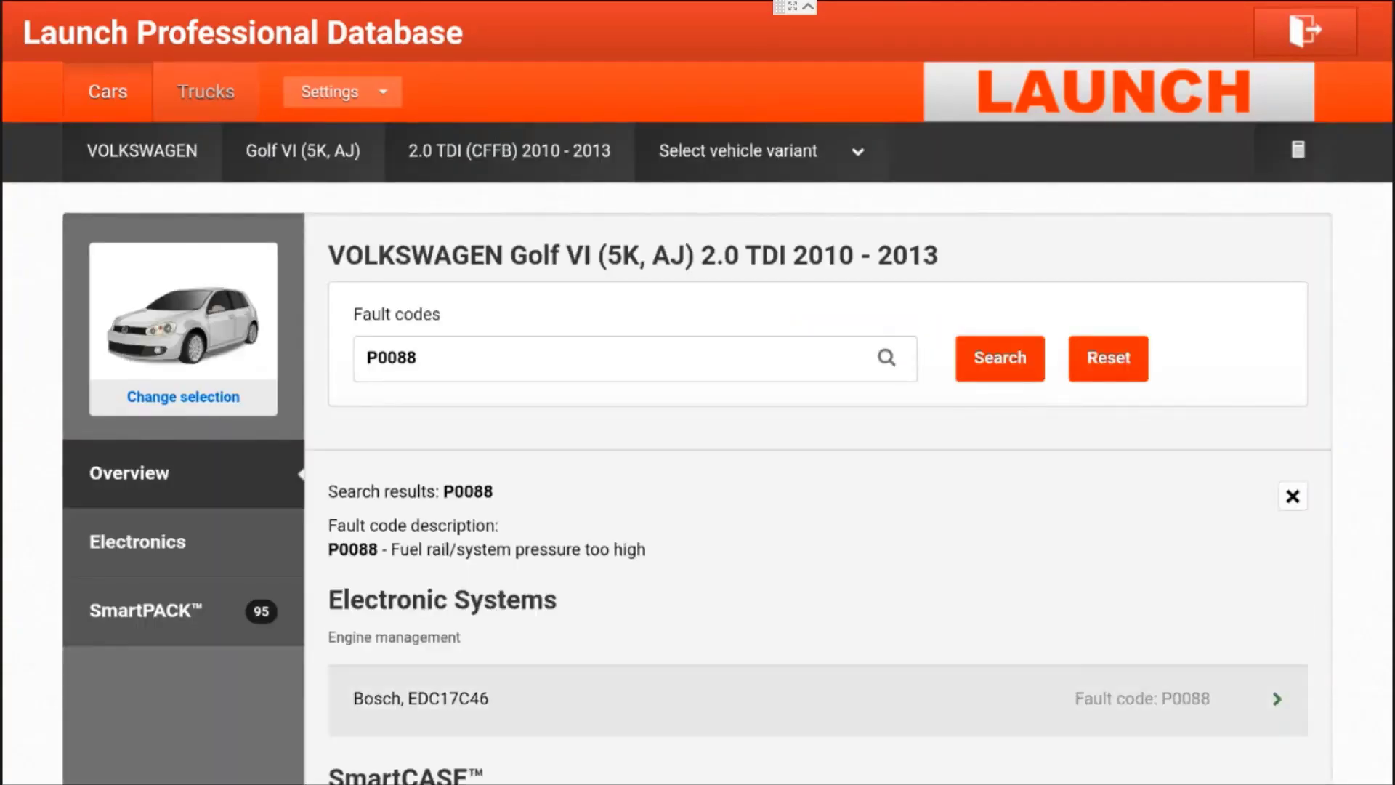
Step: Open the Bosch, EDC17C46 result for P0088 and show the diagnosis of the fuel pressure sensor
left_click(421, 698)
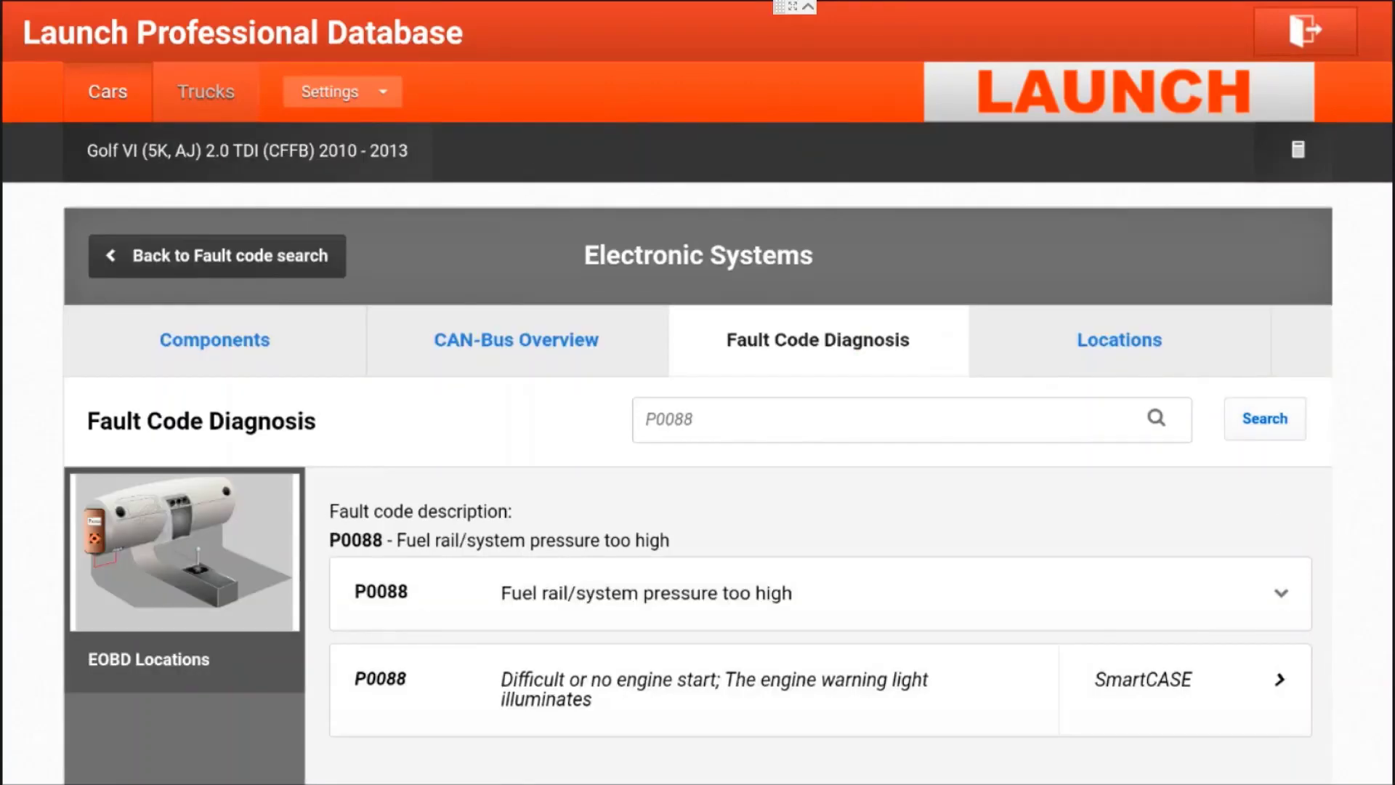
left_click(1280, 592)
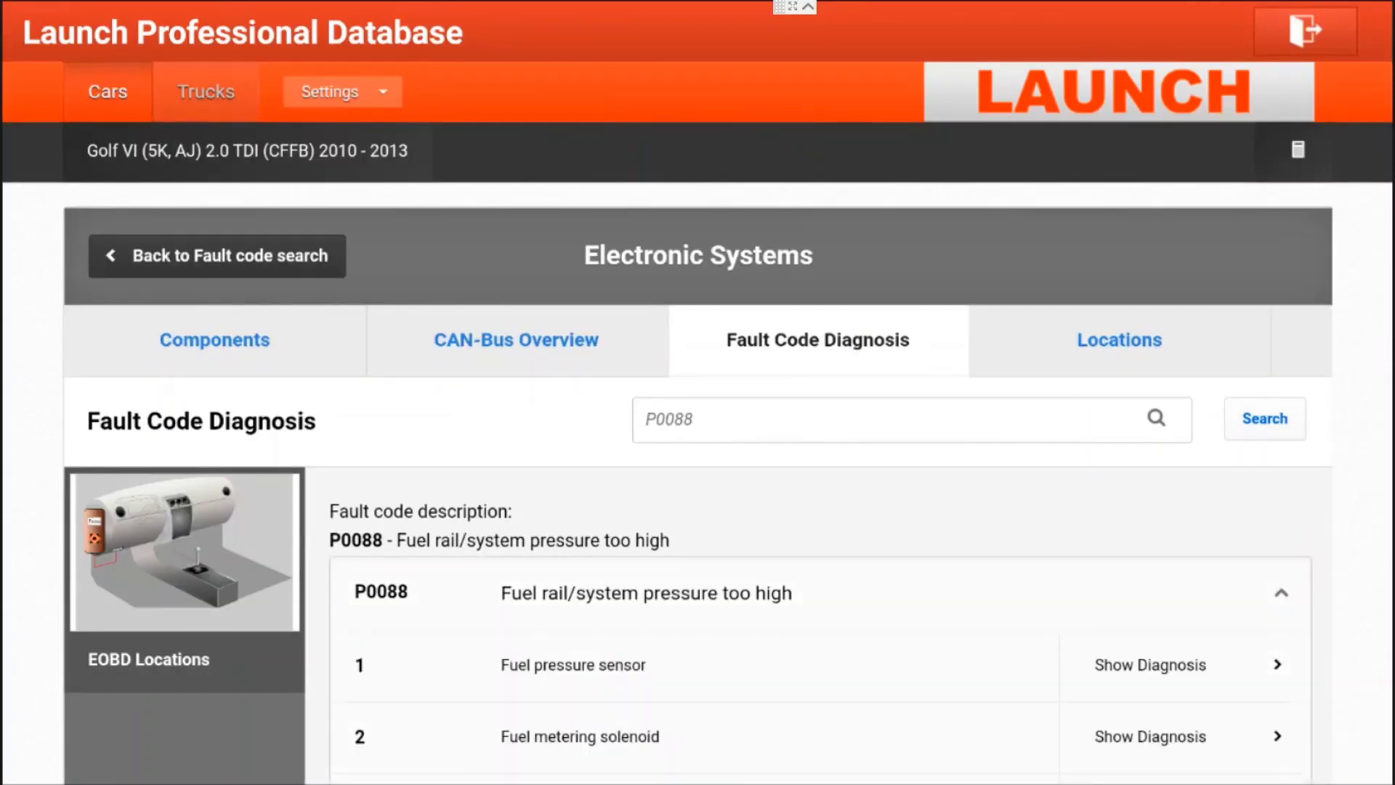
left_click(1150, 665)
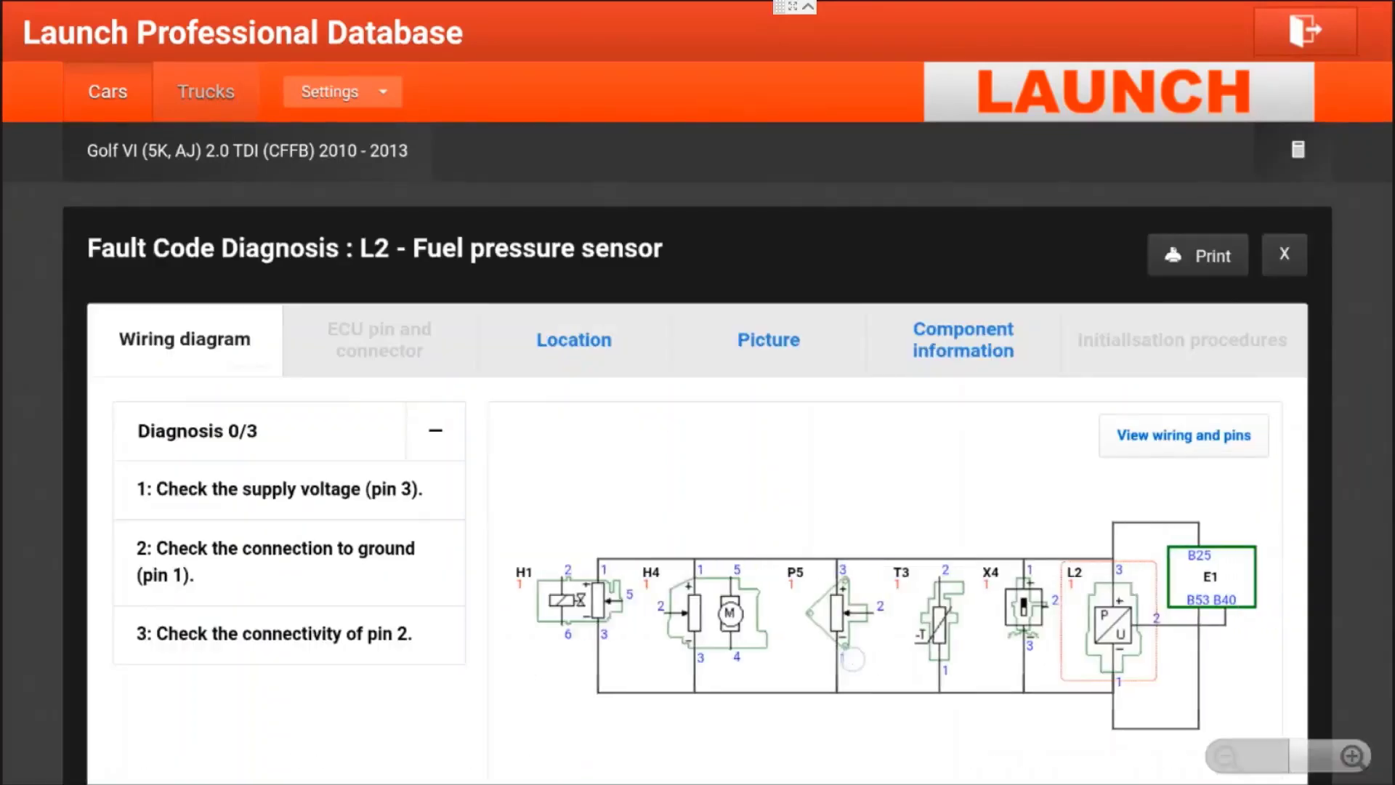
Step: View the L2 fuel pressure sensor's location, picture and component information, including the Specification and Power supply sections
left_click(561, 338)
left_click_drag(718, 656, 657, 407)
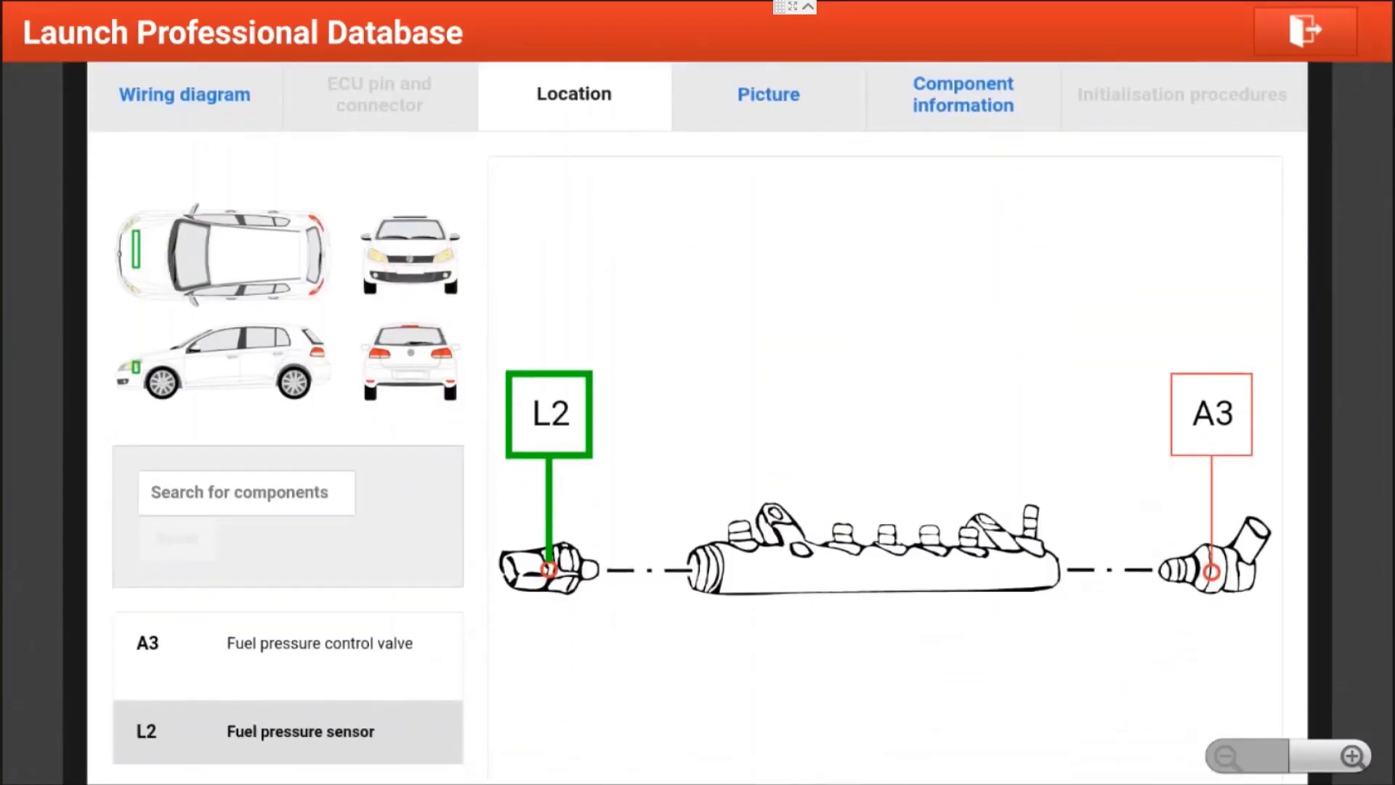
left_click(768, 95)
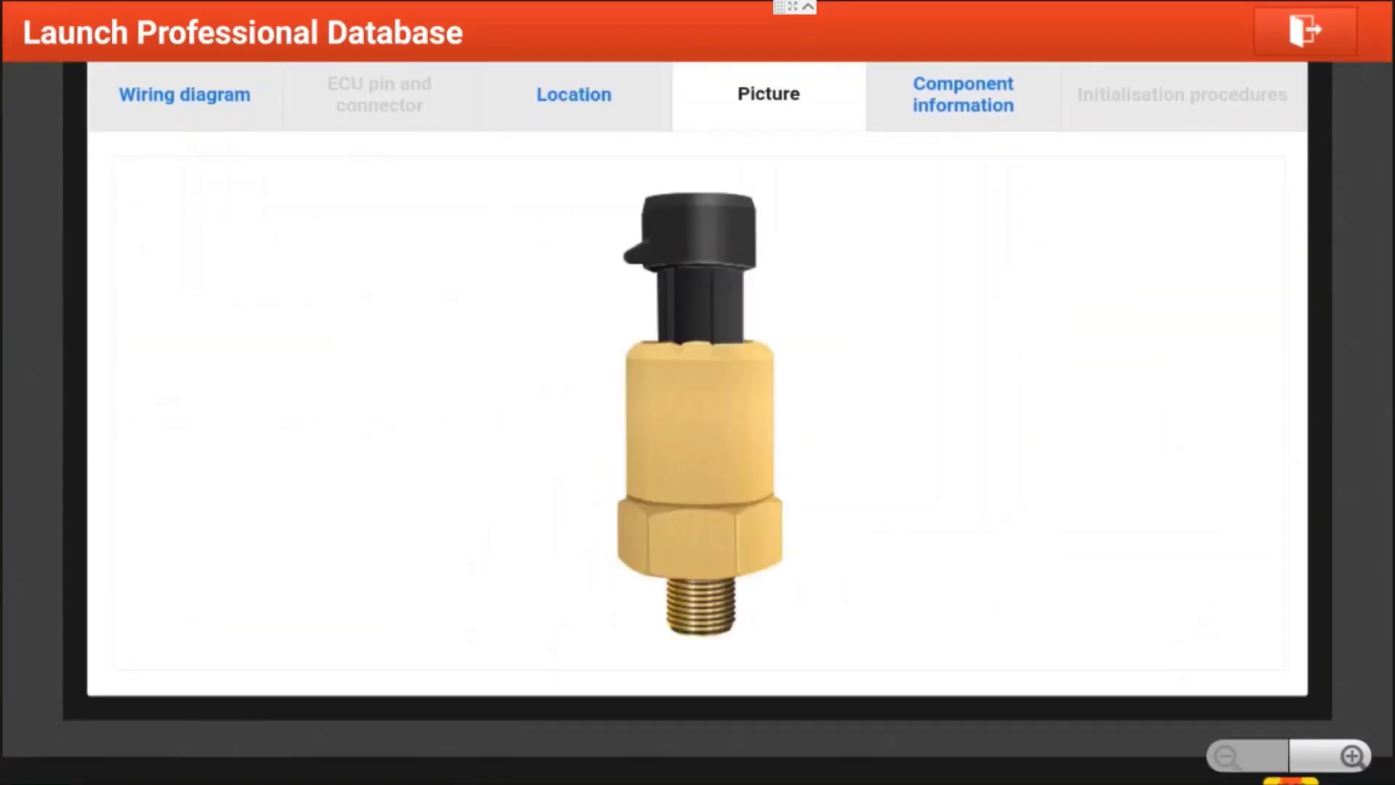
left_click(963, 95)
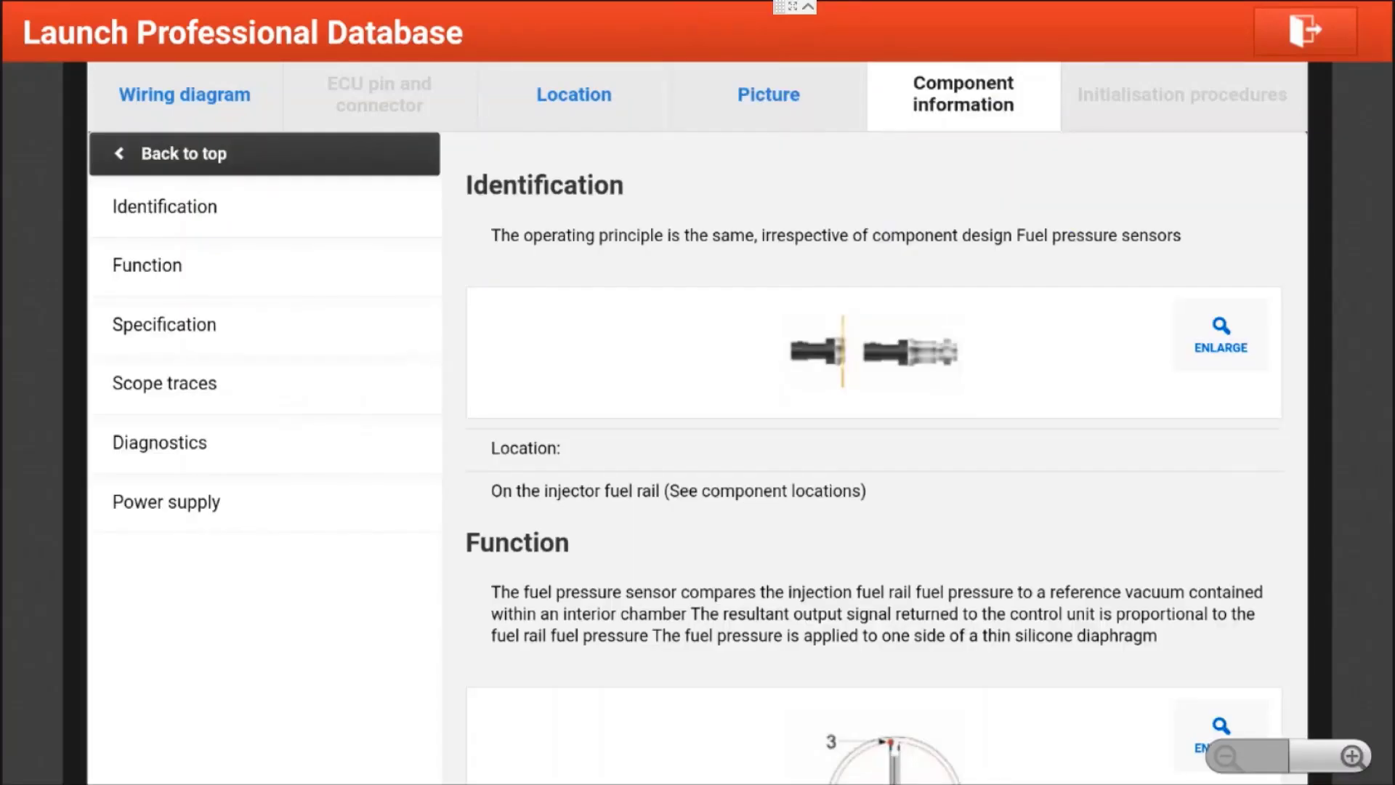
left_click(164, 324)
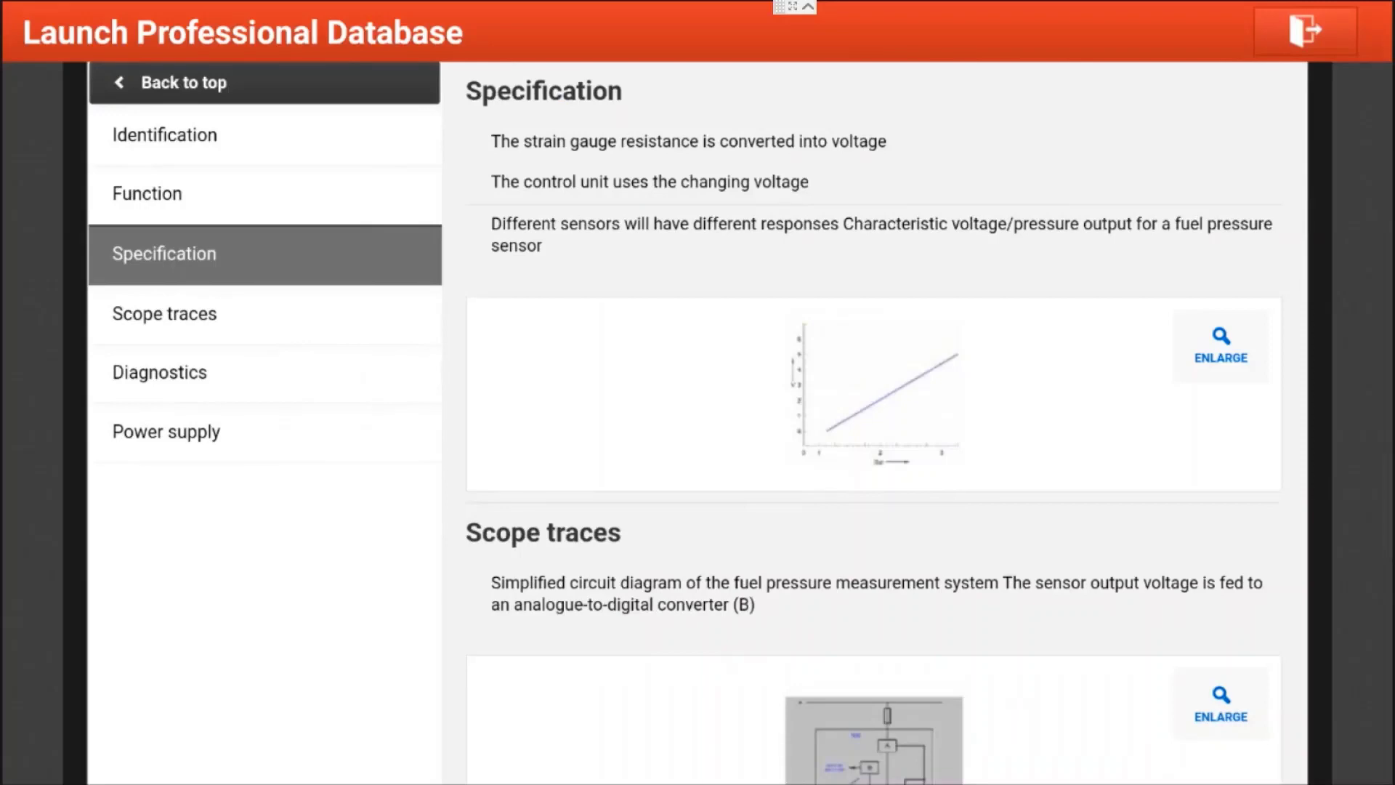
left_click(193, 435)
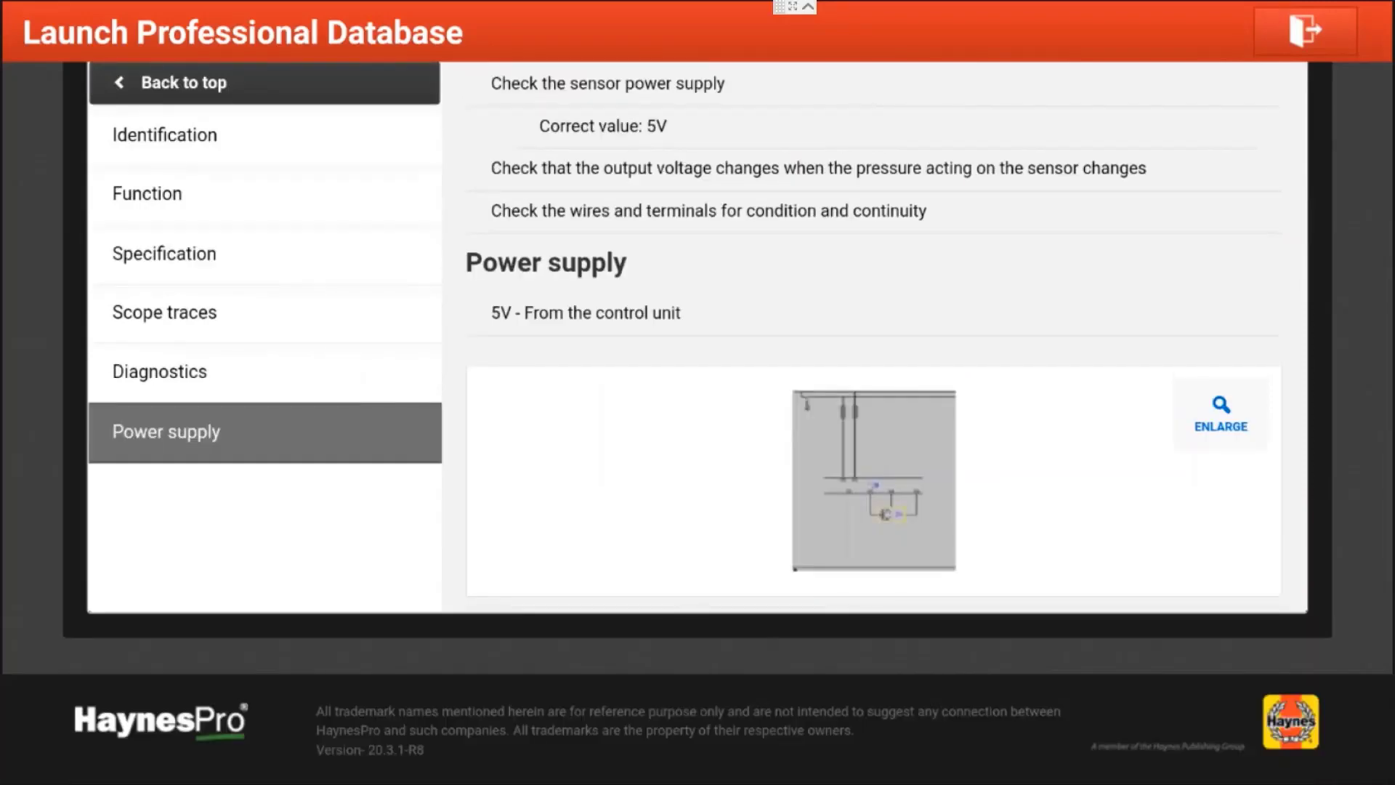
Step: Run the fuel pressure sensor's supply voltage check from its wiring diagram, answering No for pin 3 and Yes for pin B 25
left_click(179, 88)
left_click(164, 340)
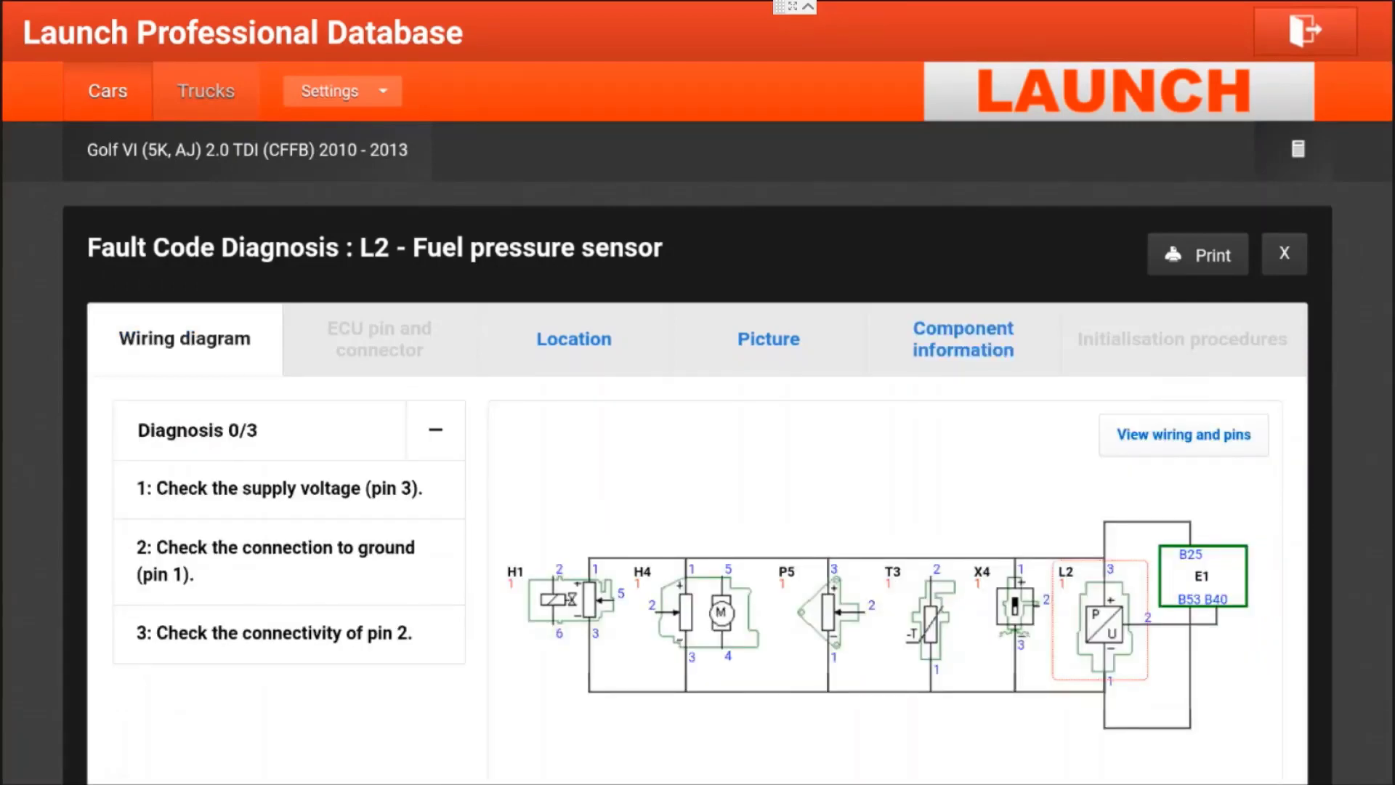
left_click(276, 486)
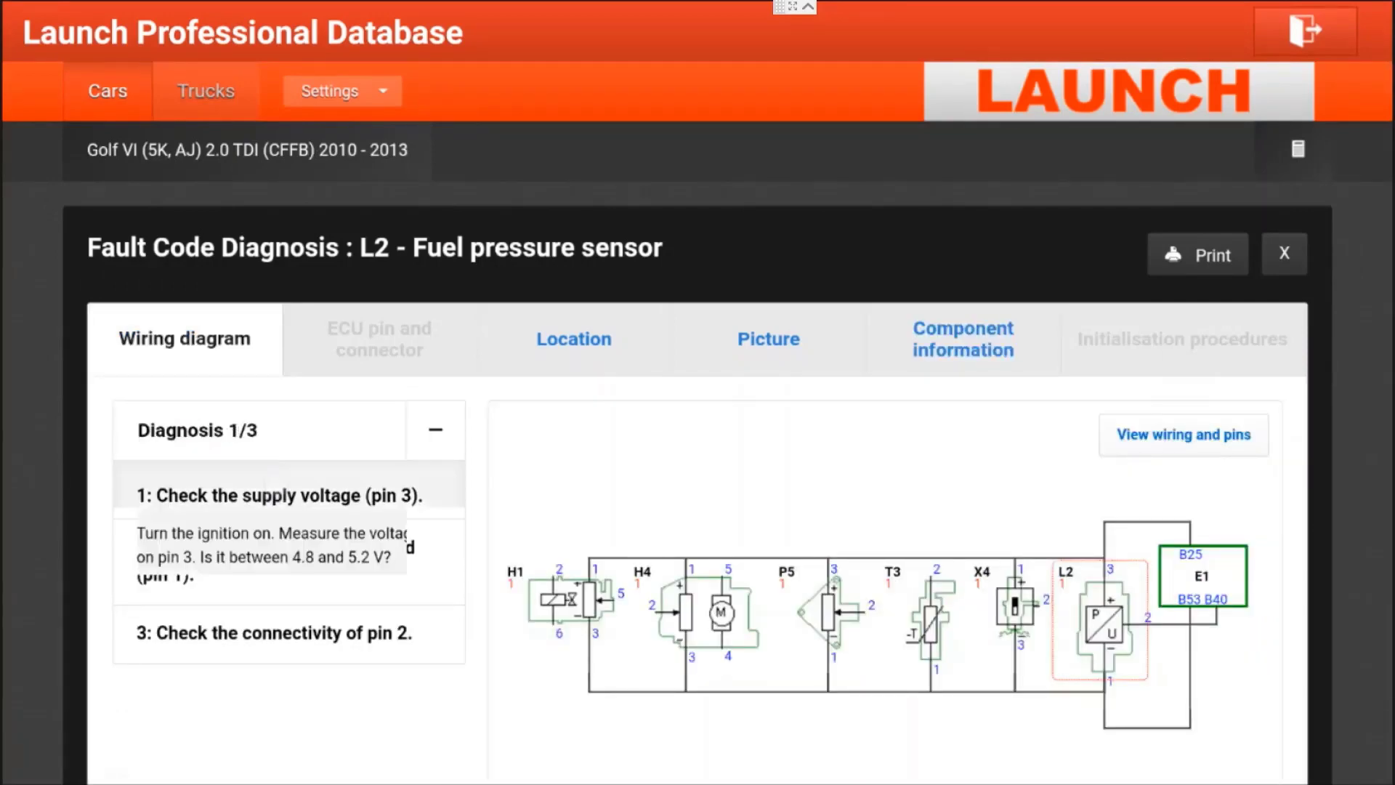
left_click(325, 615)
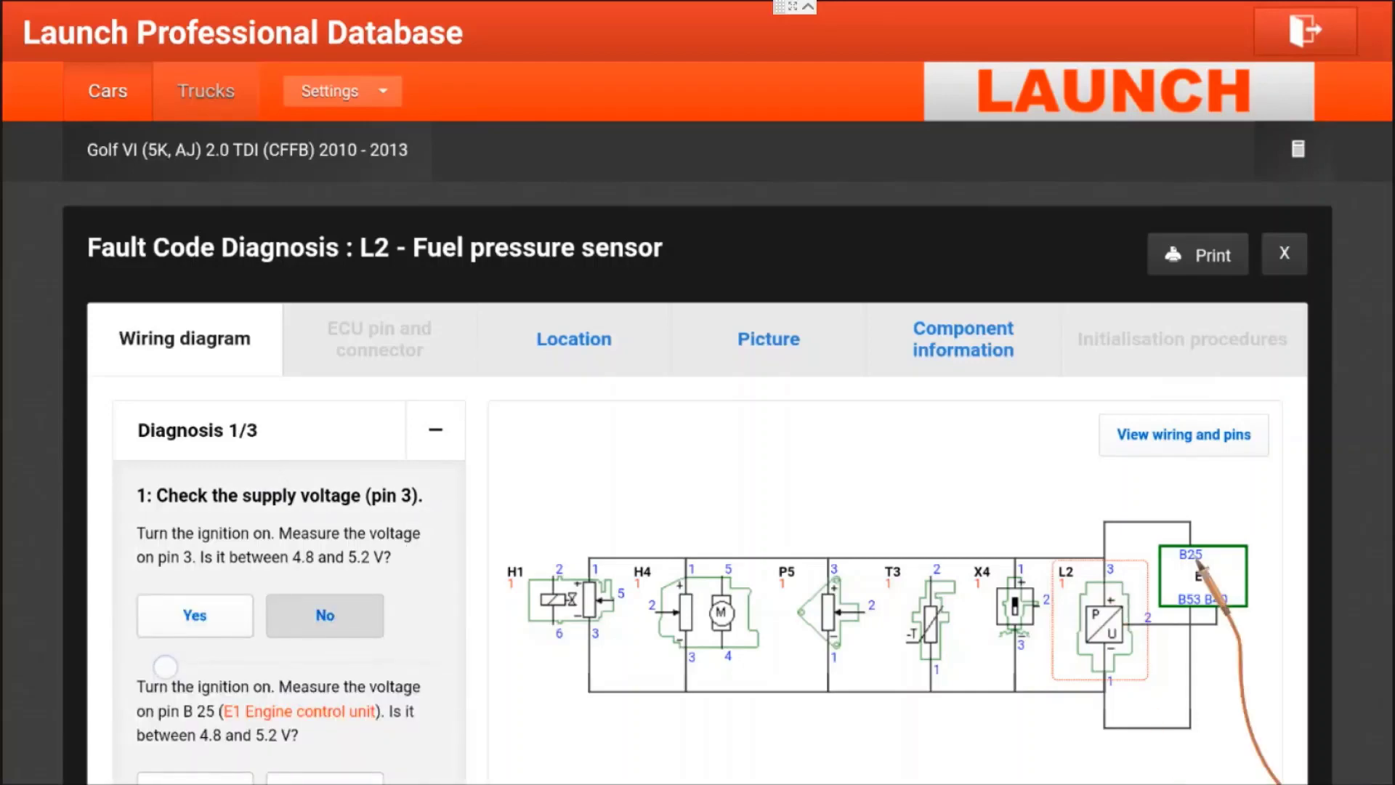
scroll(165, 666, "down", 5)
left_click(154, 435)
left_click_drag(264, 710, 251, 488)
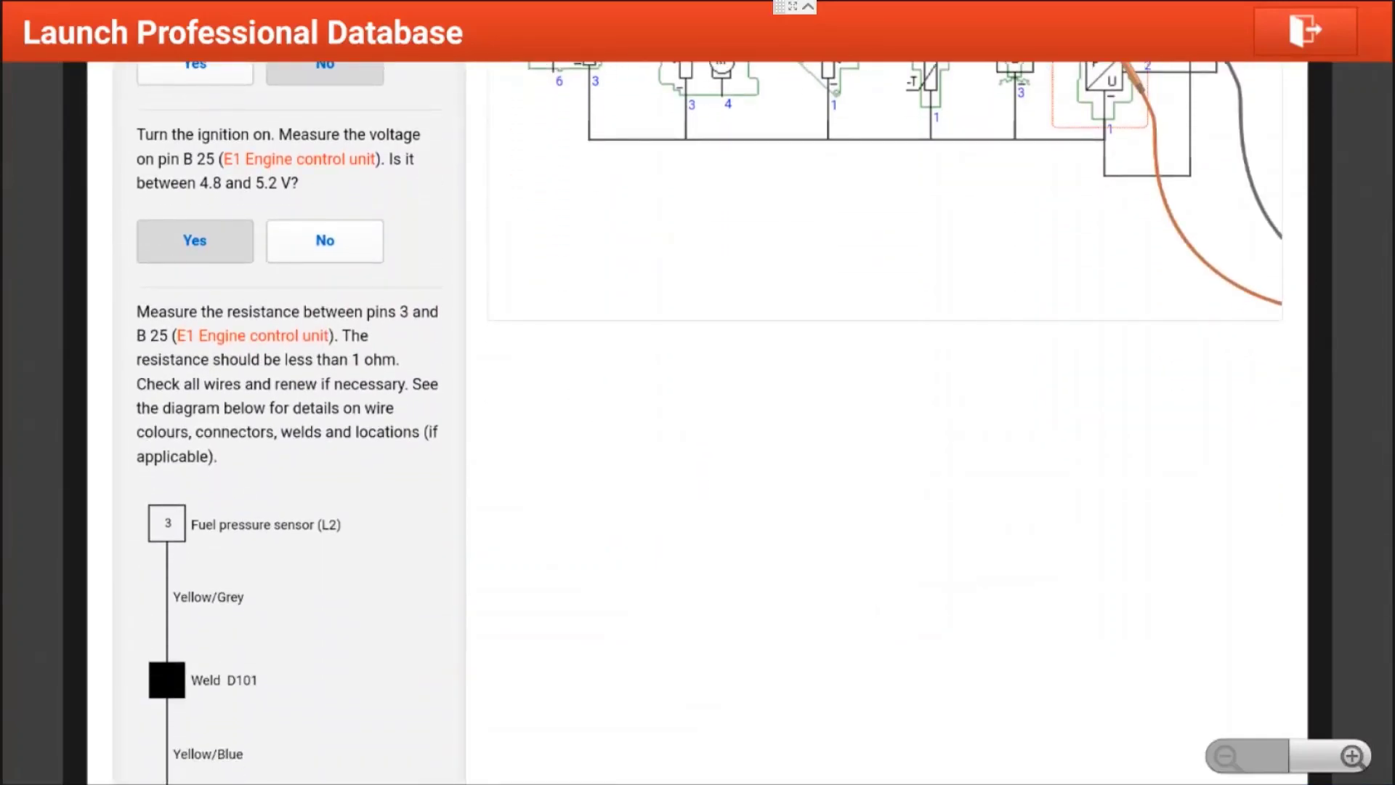
left_click_drag(371, 667, 390, 461)
Step: Quit the fuel pressure sensor diagnosis and return to the trouble code list
left_click(1305, 31)
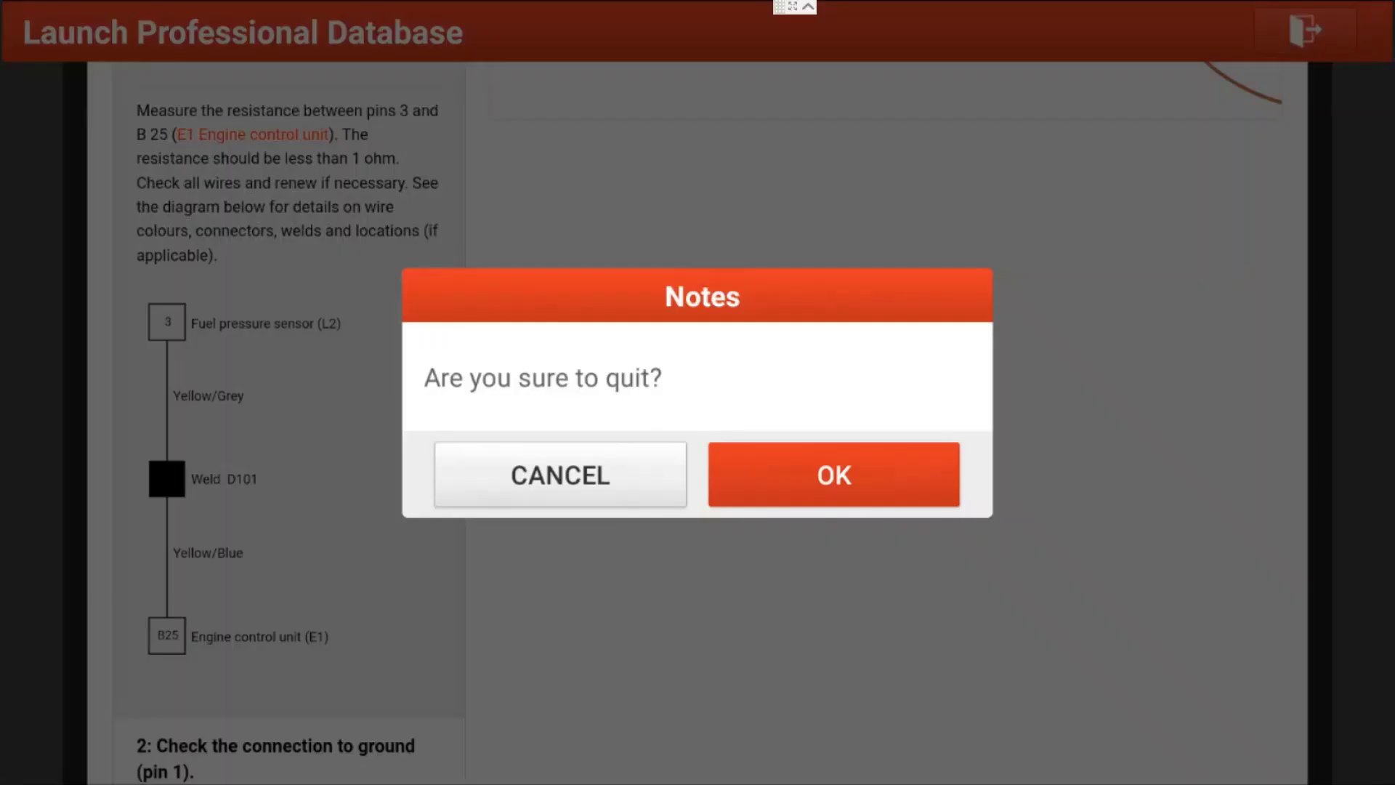
left_click(835, 473)
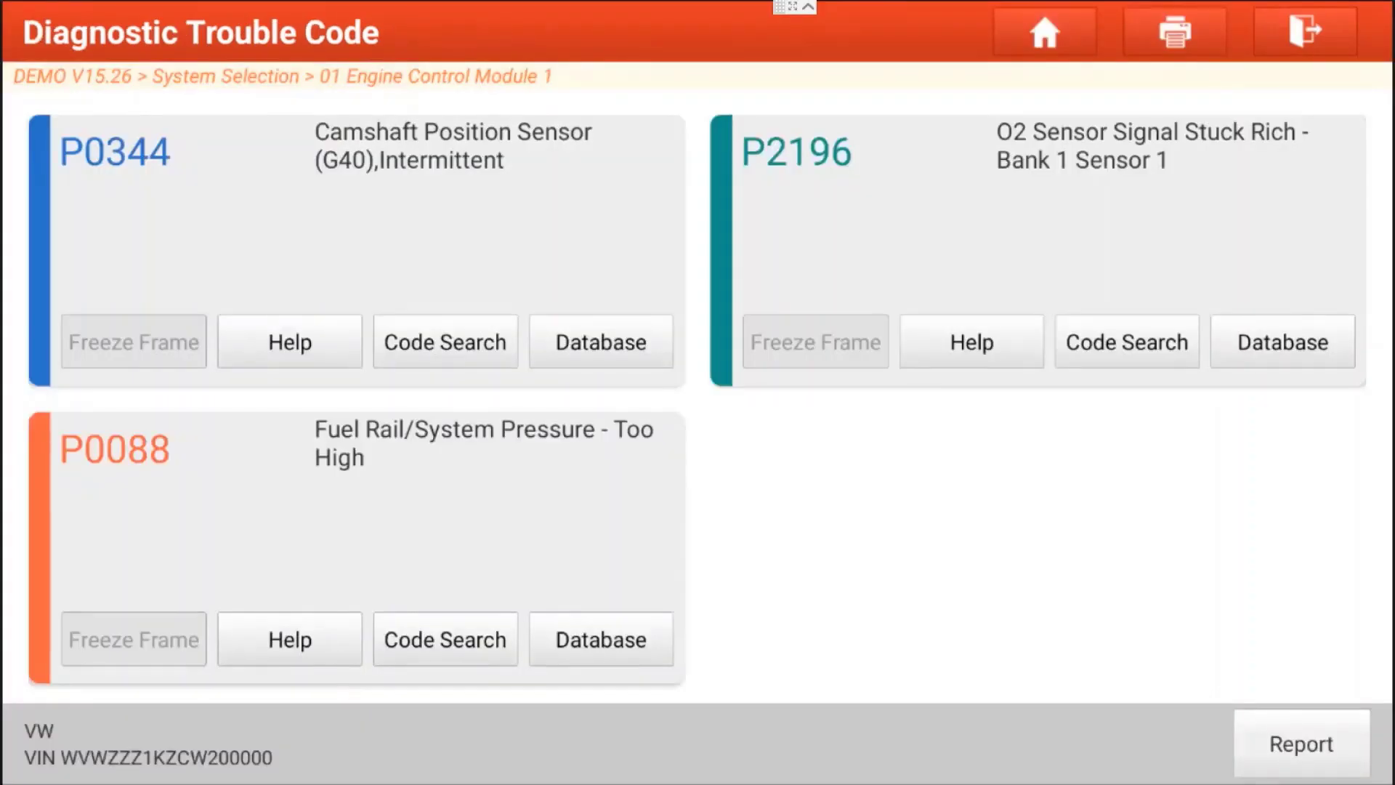